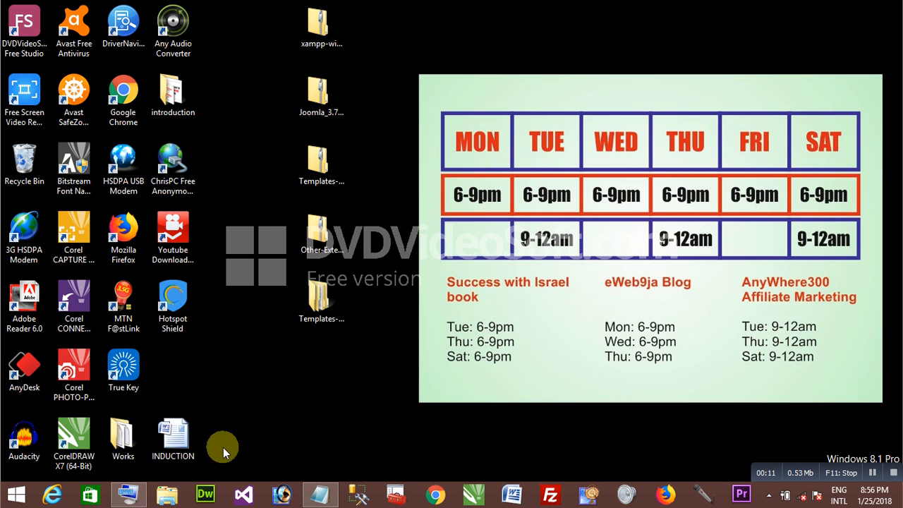
- Open the htdocs folder inside xampp on Local Disk (C:) in File Explorer and browse down its contents
left_click(167, 500)
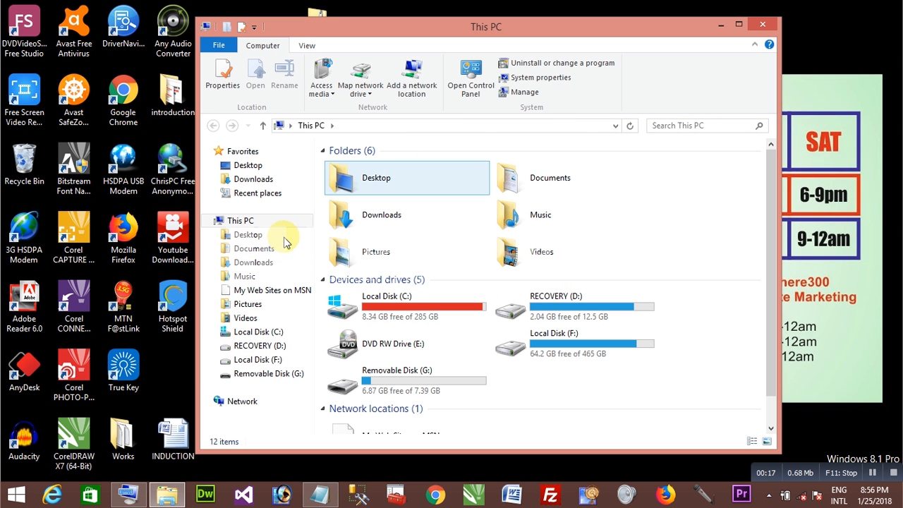
left_click_drag(199, 307, 132, 307)
left_click(336, 271)
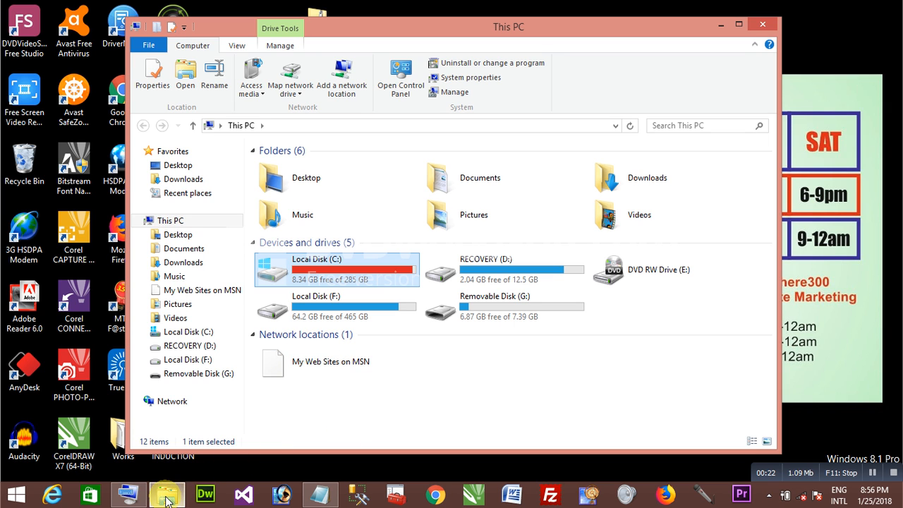
mouse_move(167, 500)
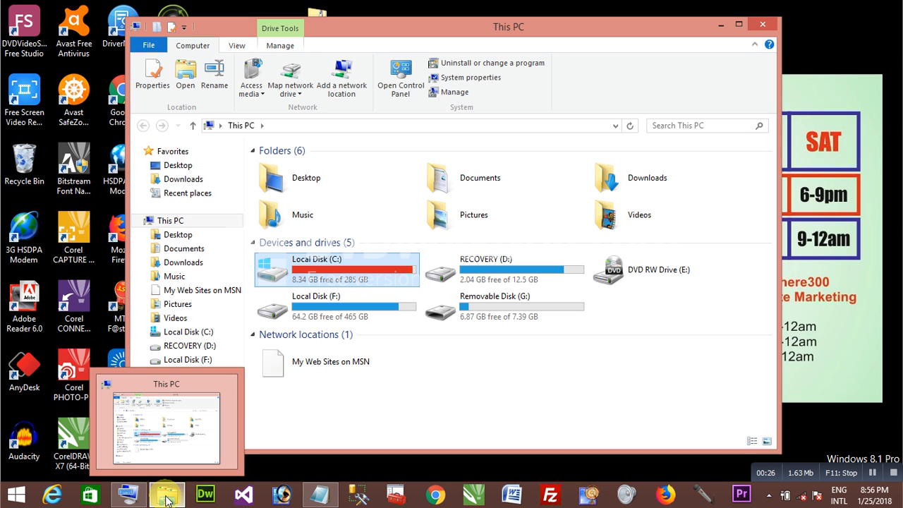
double_click(336, 270)
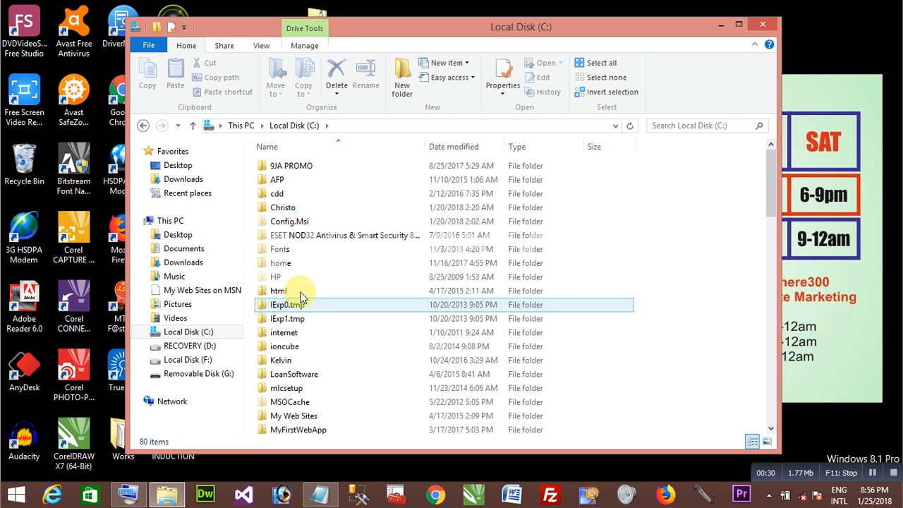
left_click_drag(772, 179, 710, 278)
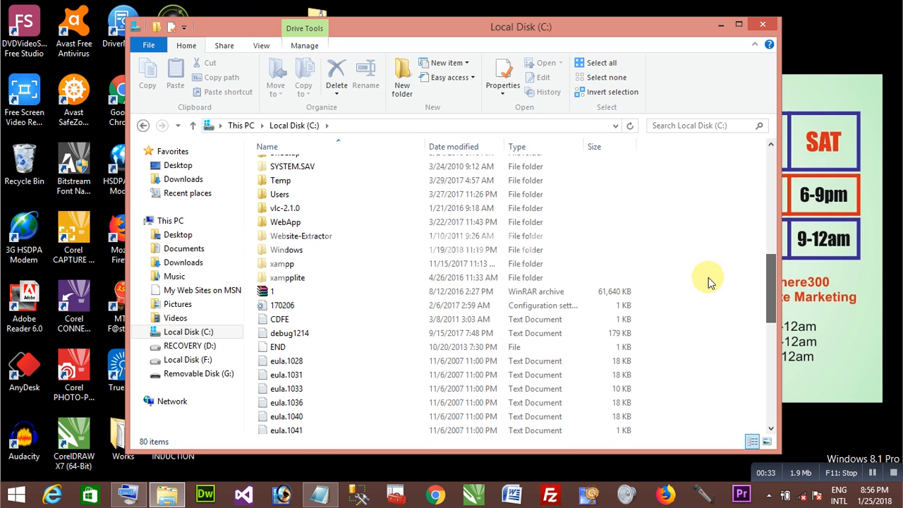
left_click(281, 267)
double_click(281, 266)
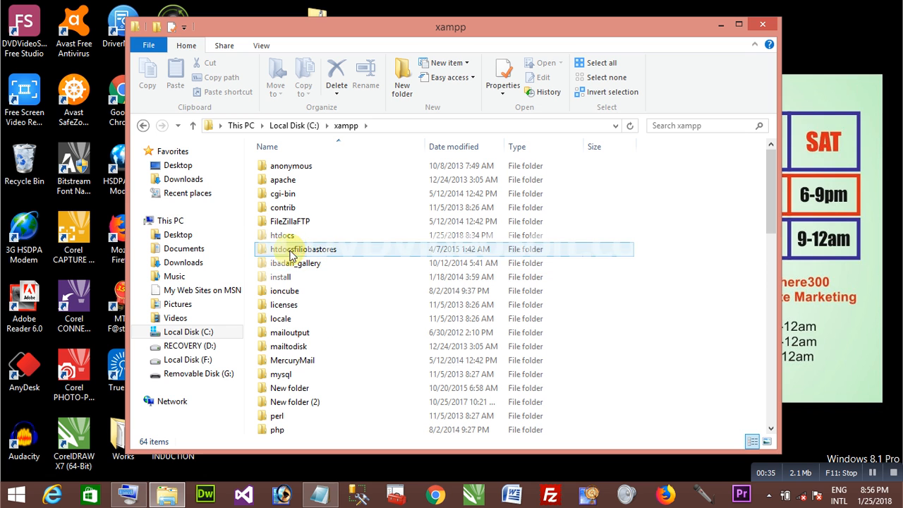
double_click(283, 236)
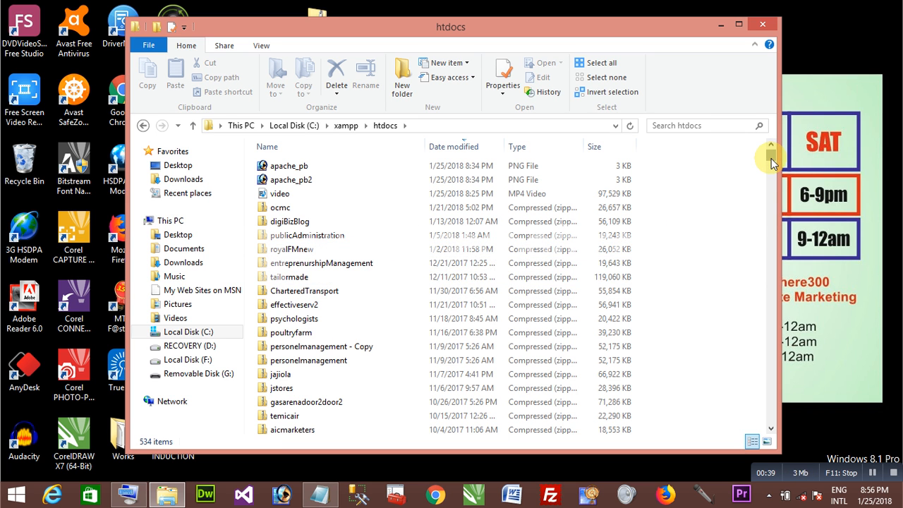
left_click_drag(771, 159, 784, 350)
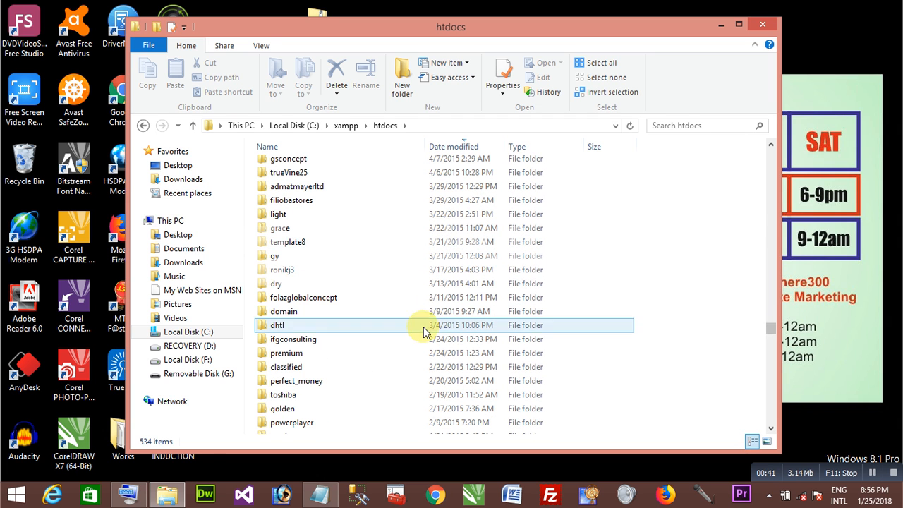
- Bring up the on-screen keyboard, copy the text "myfirstweb4" from the db line of the untitled Notepad notes, and minimize the notes
left_click(128, 494)
left_click_drag(478, 299, 404, 312)
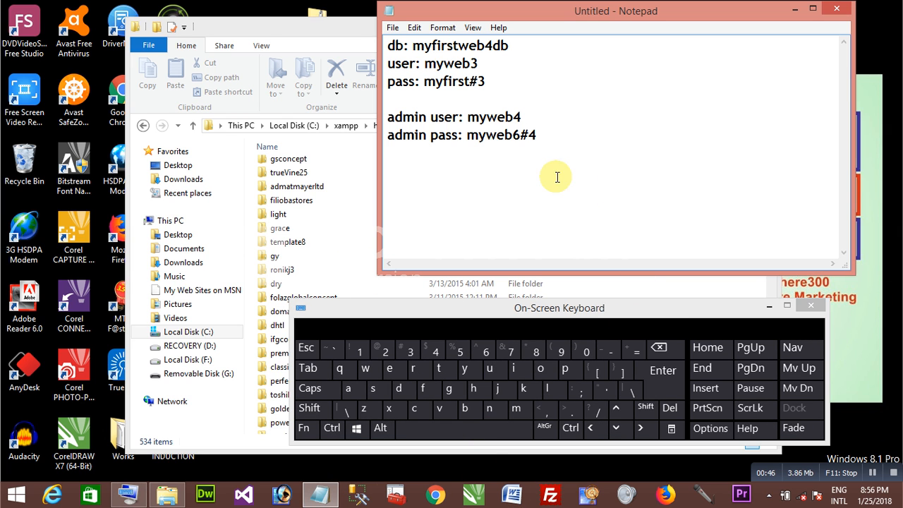
left_click_drag(413, 45, 492, 45)
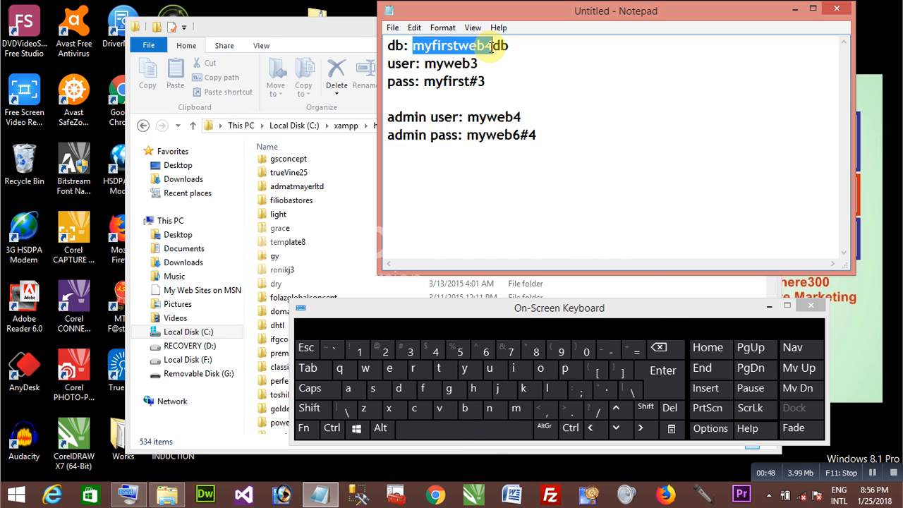
right_click(485, 50)
left_click(515, 92)
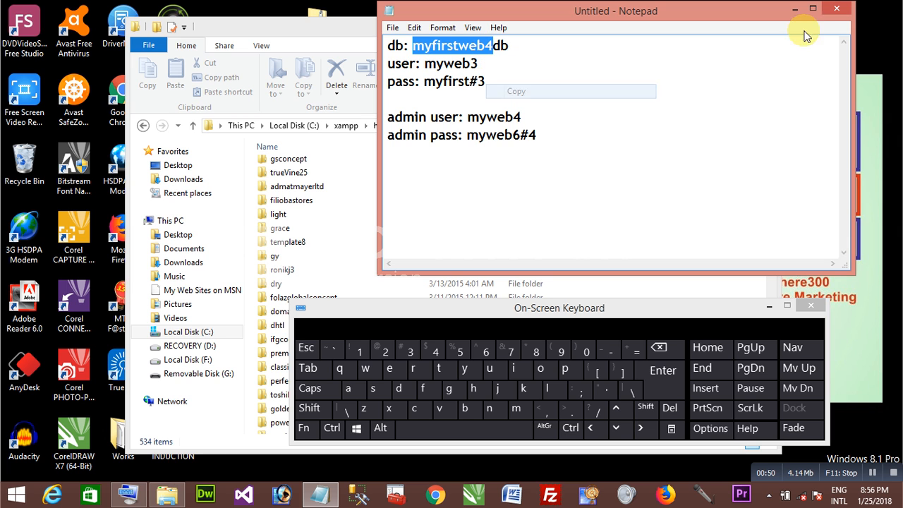
left_click(795, 8)
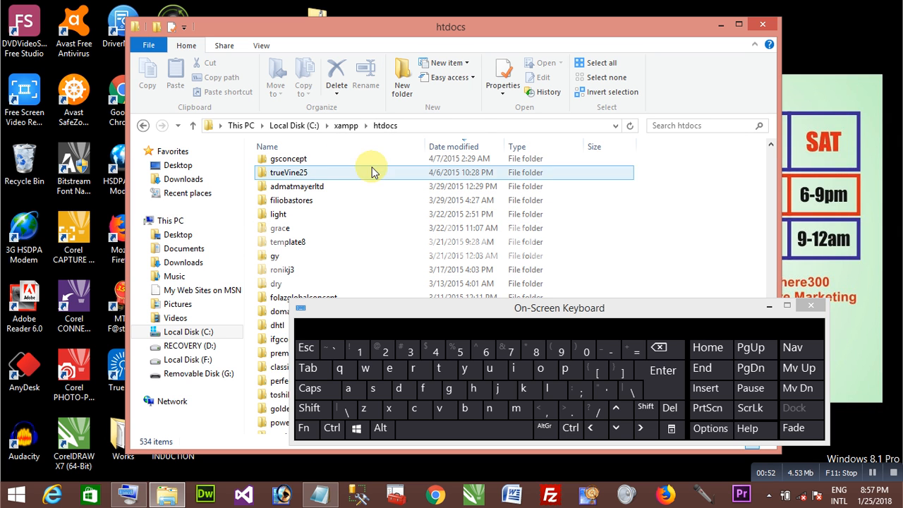
- Create a new folder named myfirstweb4 in htdocs using the copied text and open it
left_click(404, 84)
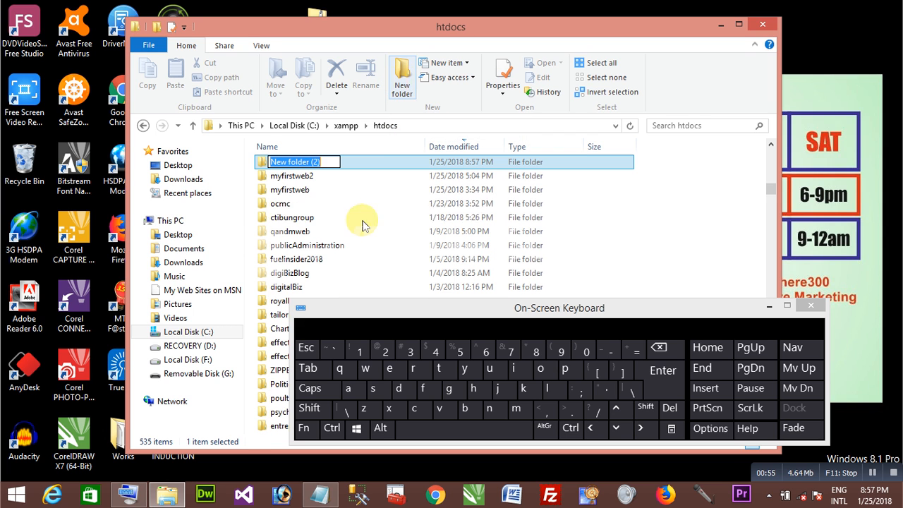
right_click(304, 165)
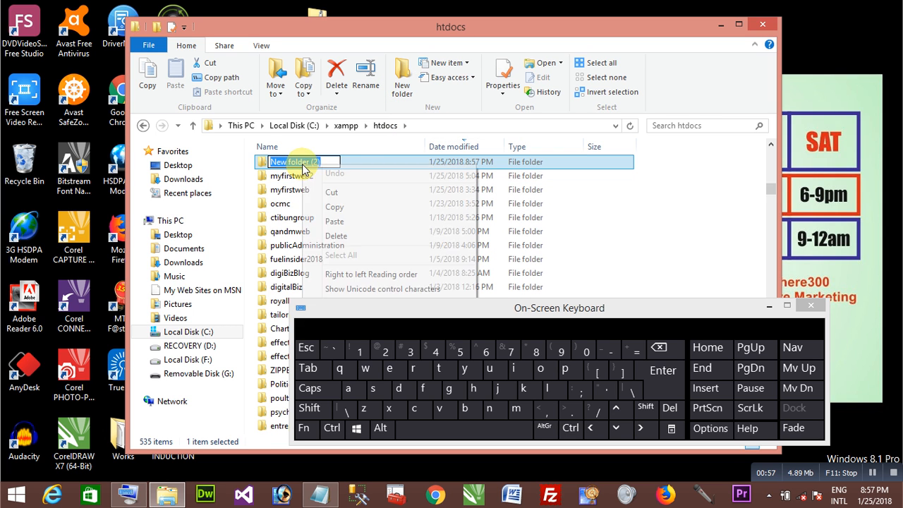
left_click(365, 220)
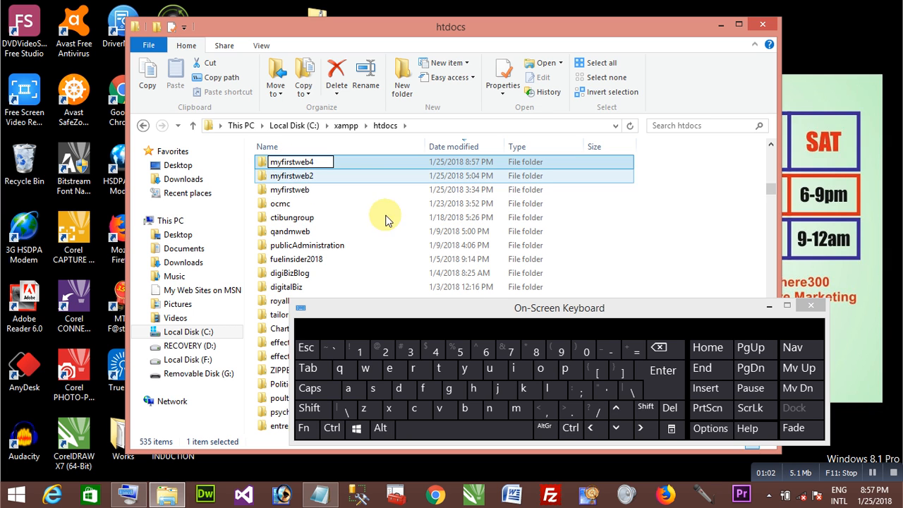
left_click(662, 371)
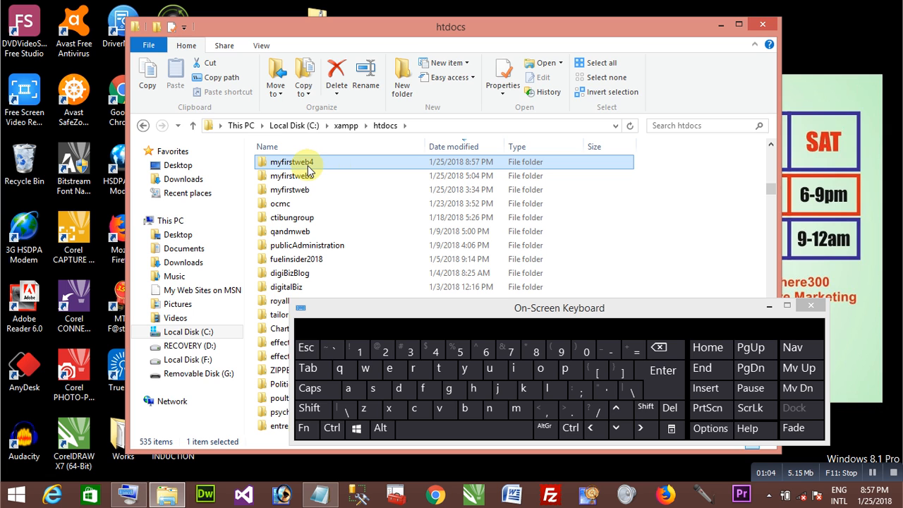
double_click(305, 166)
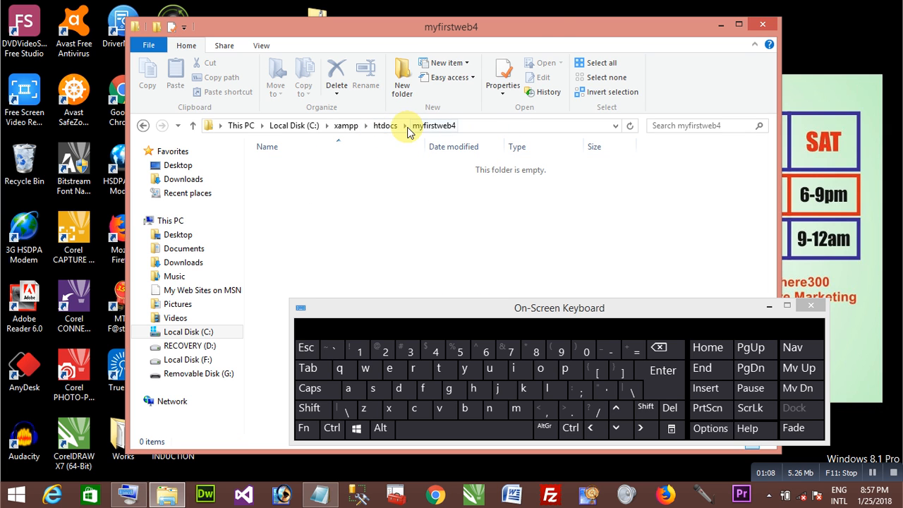
- Move the folder window and on-screen keyboard apart and create a text document named db in the myfirstweb4 folder
left_click_drag(543, 27, 478, 26)
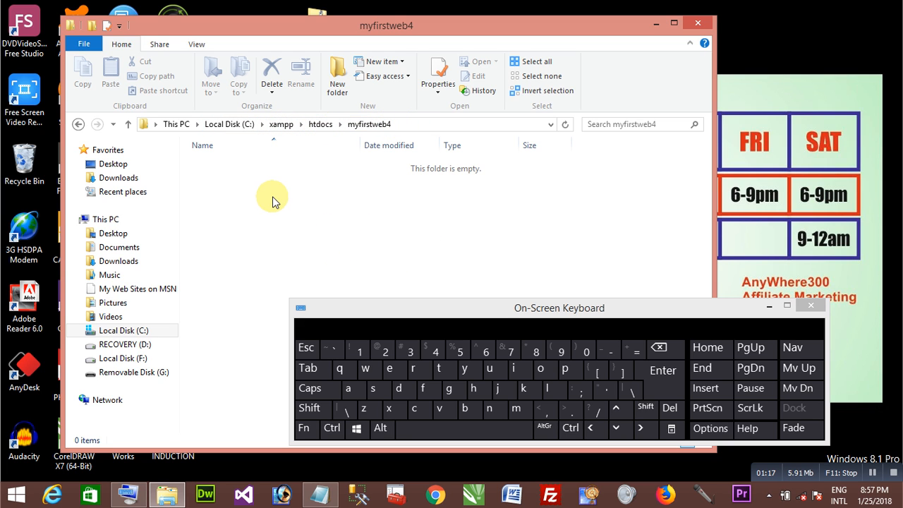
left_click_drag(424, 308, 501, 313)
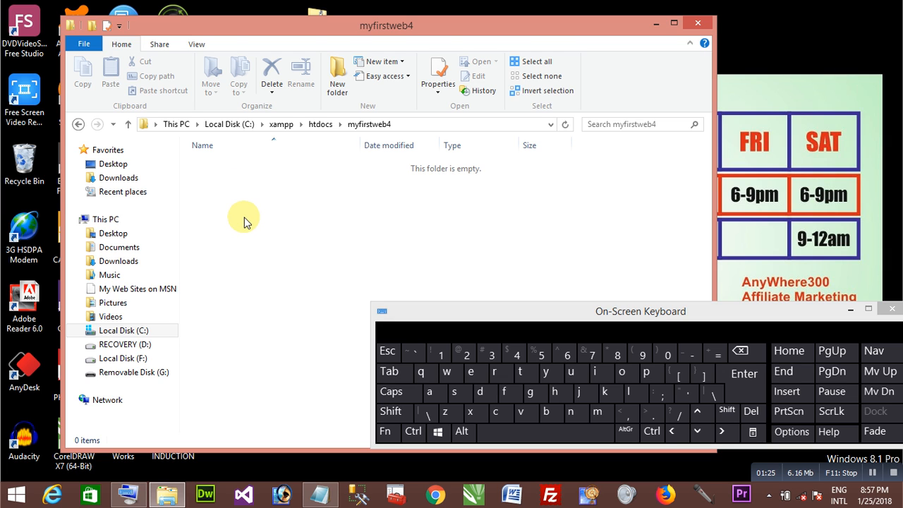
right_click(239, 203)
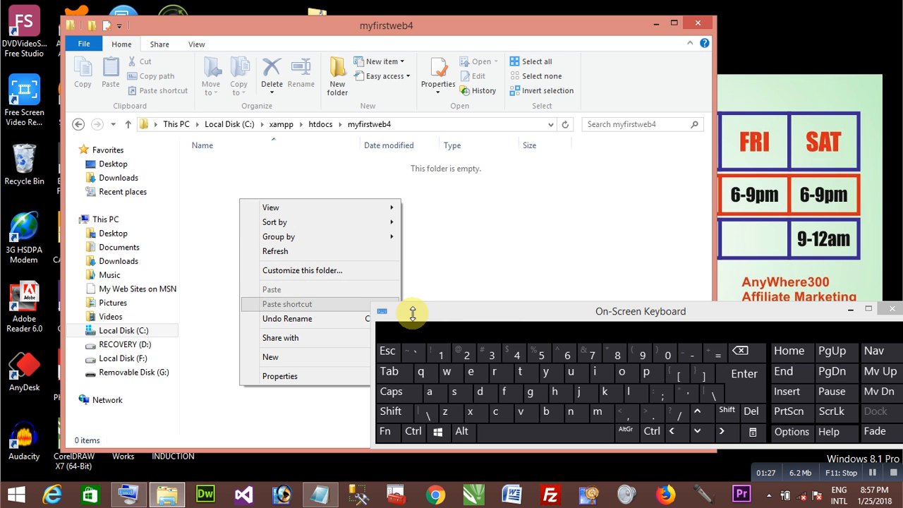
left_click_drag(412, 310, 539, 317)
right_click(268, 237)
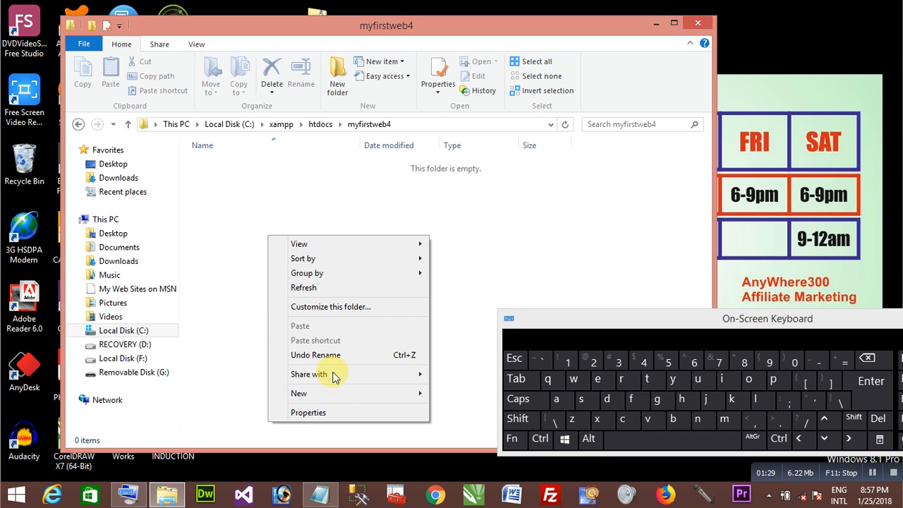
mouse_move(360, 399)
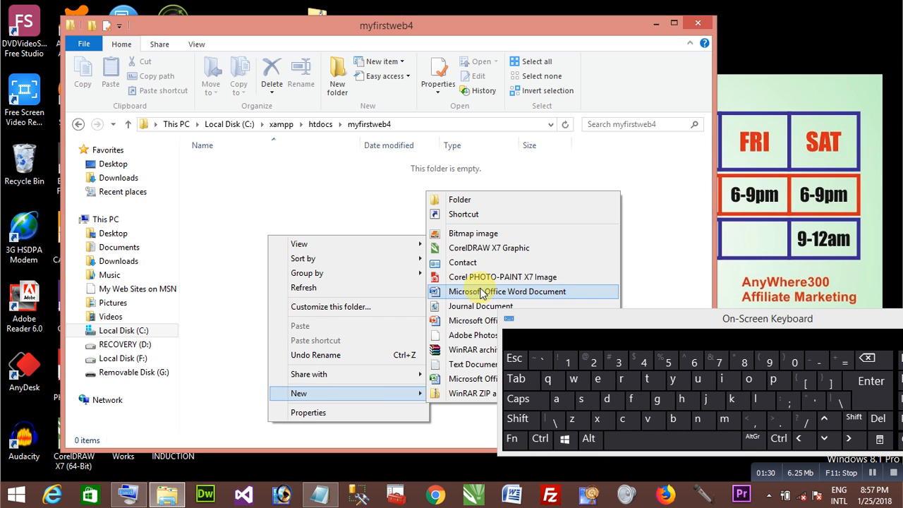
left_click(470, 365)
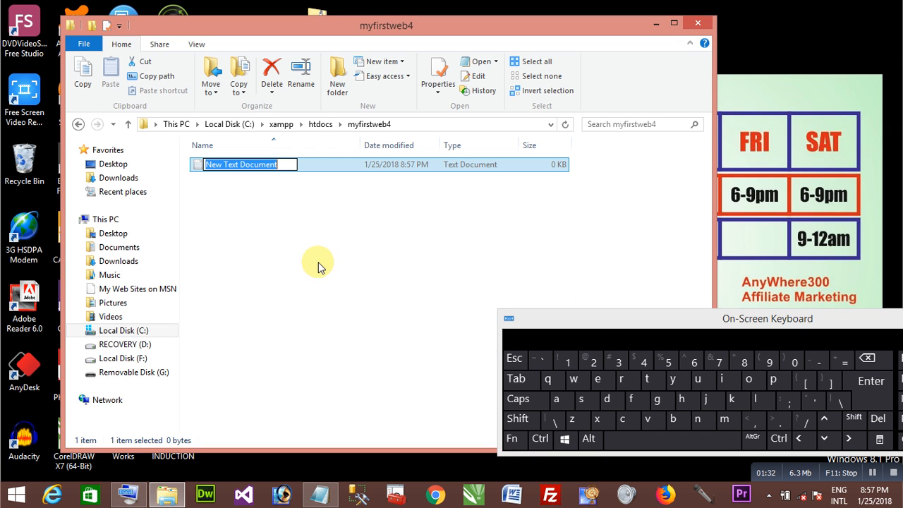
left_click(610, 398)
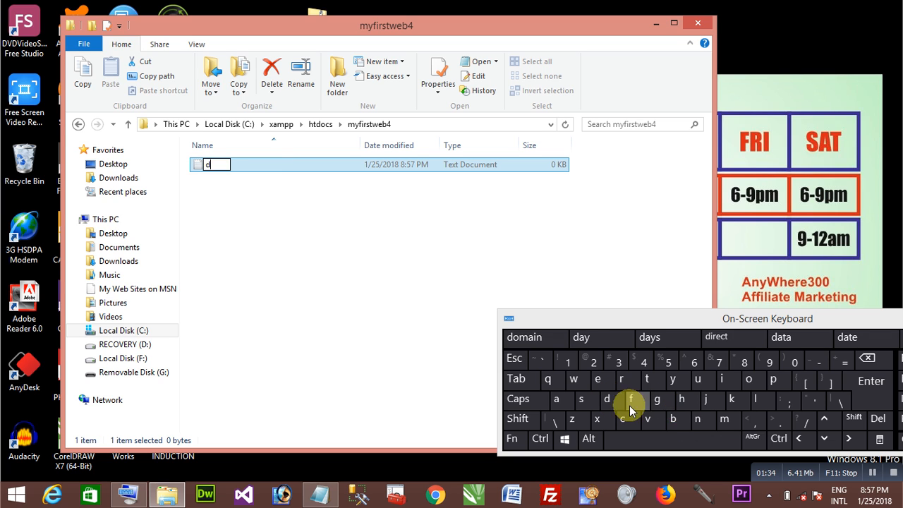
left_click(670, 418)
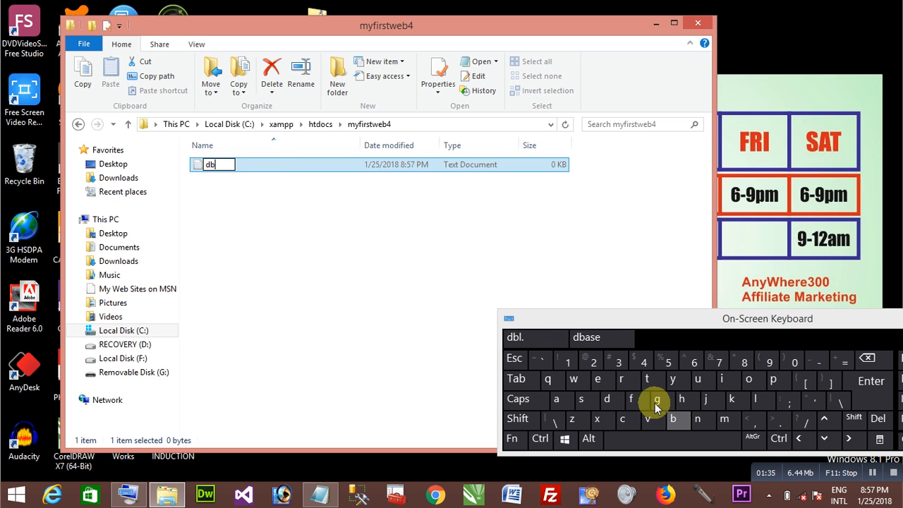
left_click(236, 201)
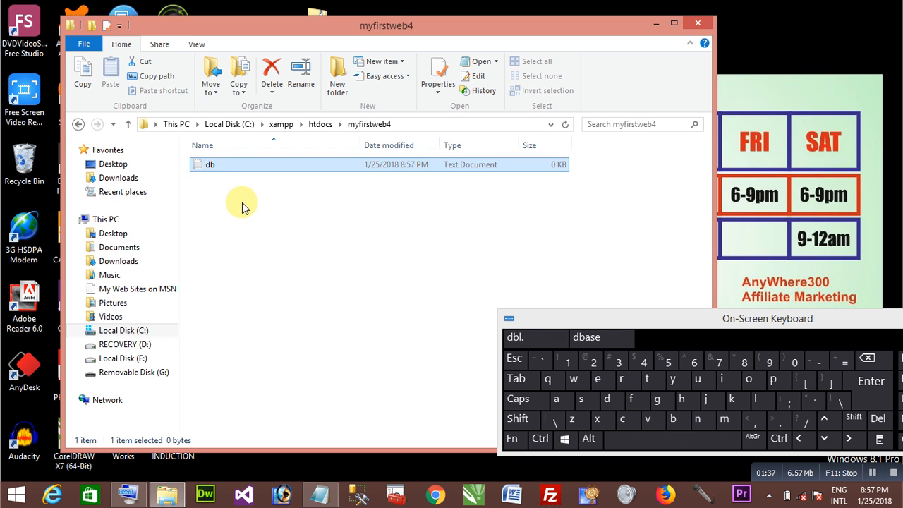
- Open the db text file and paste in all the untitled notes, including the database name, usernames, and the database and admin passwords
double_click(209, 167)
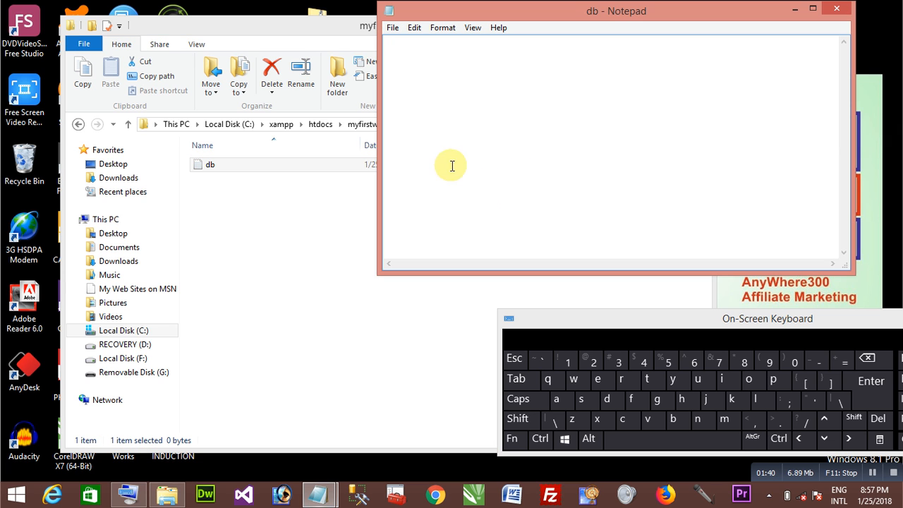
left_click(319, 493)
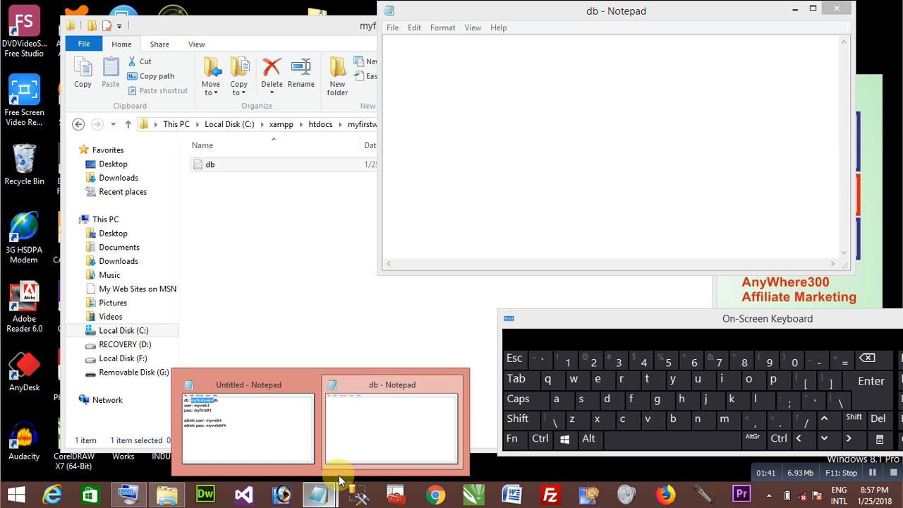
left_click(292, 413)
left_click_drag(548, 133, 383, 36)
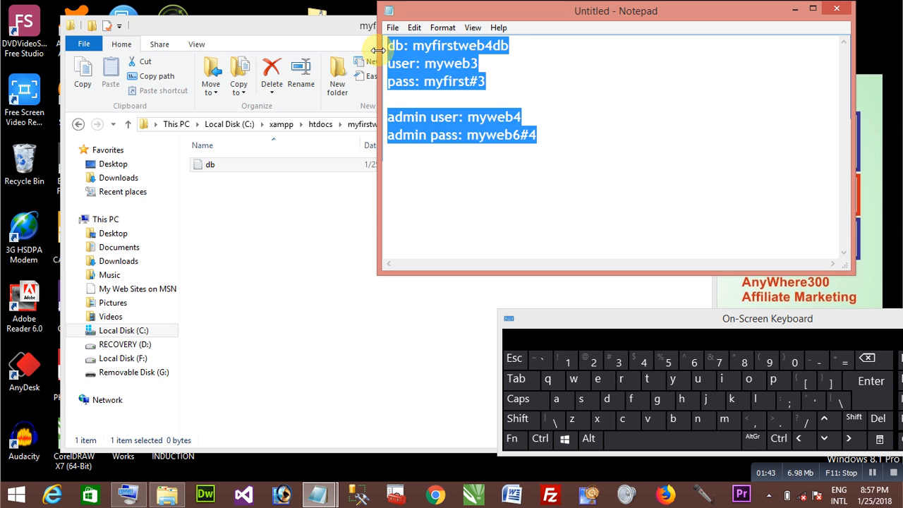
right_click(426, 58)
left_click(452, 95)
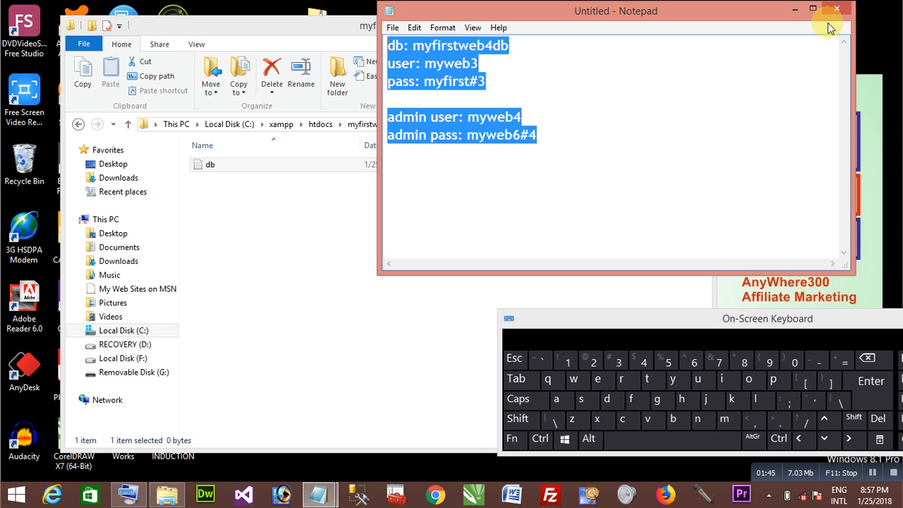
left_click(795, 8)
right_click(510, 93)
left_click(542, 145)
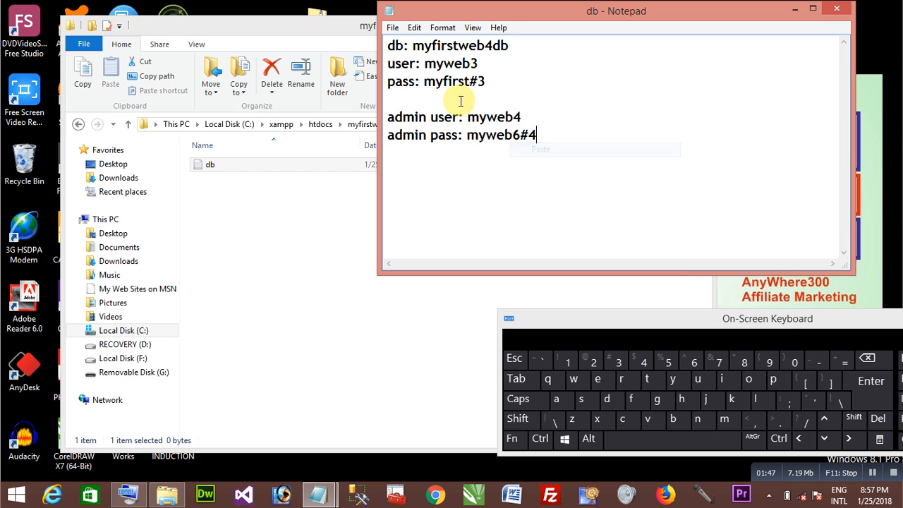
- Save the db text file, minimize its Notepad window and return to the myfirstweb4 folder
left_click_drag(399, 46, 404, 46)
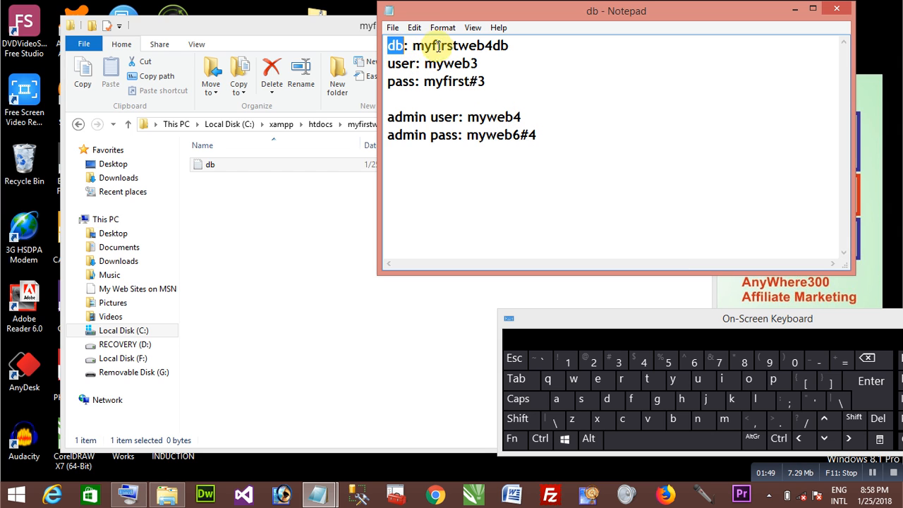
left_click(431, 45)
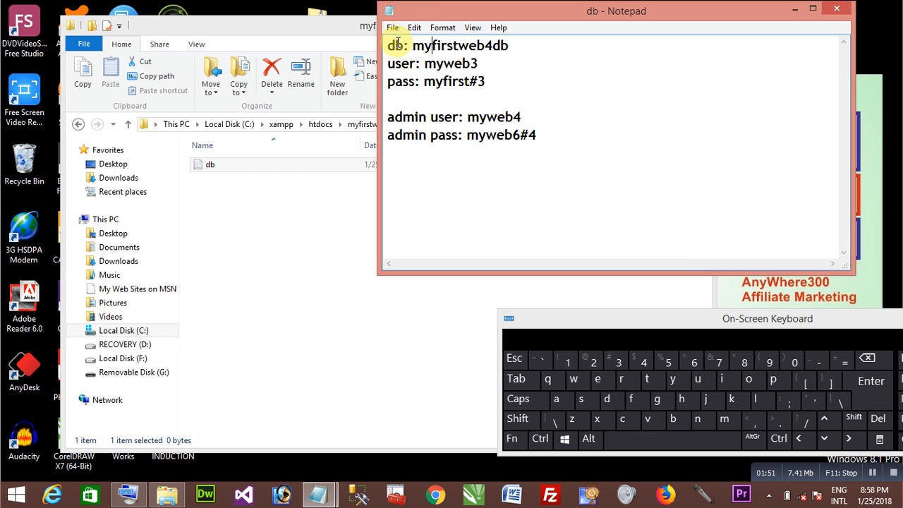
left_click(393, 29)
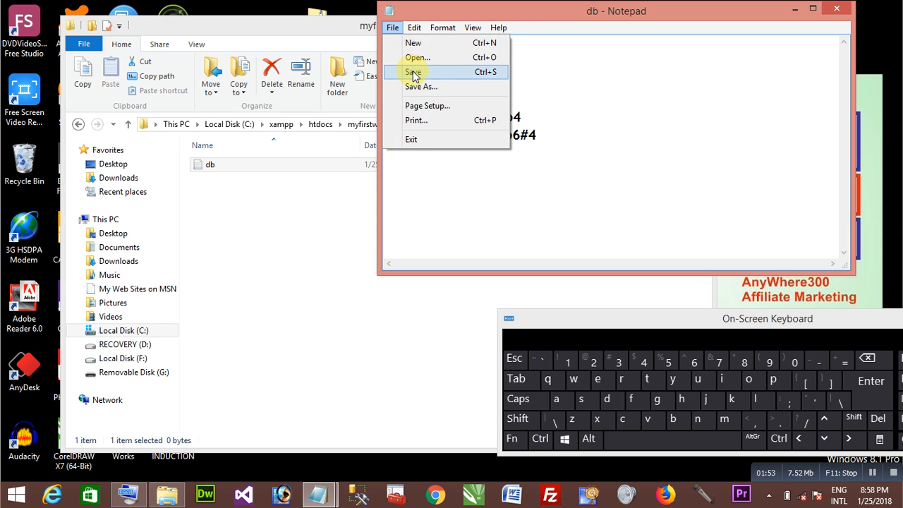
left_click(415, 71)
left_click(796, 14)
left_click(353, 244)
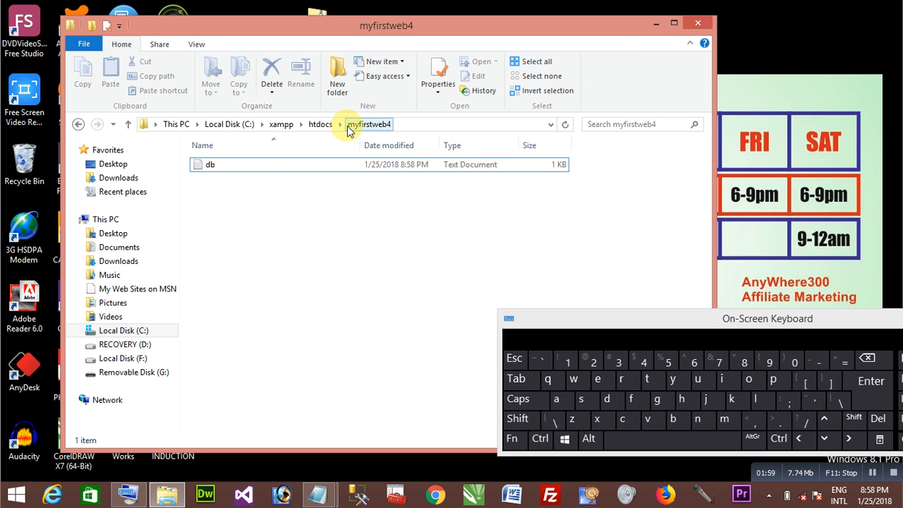
- Minimize the myfirstweb4 folder window and open WinRAR's extraction options for the Joomla_3.7.1-Stable-Full_Package archive on the desktop
left_click(656, 25)
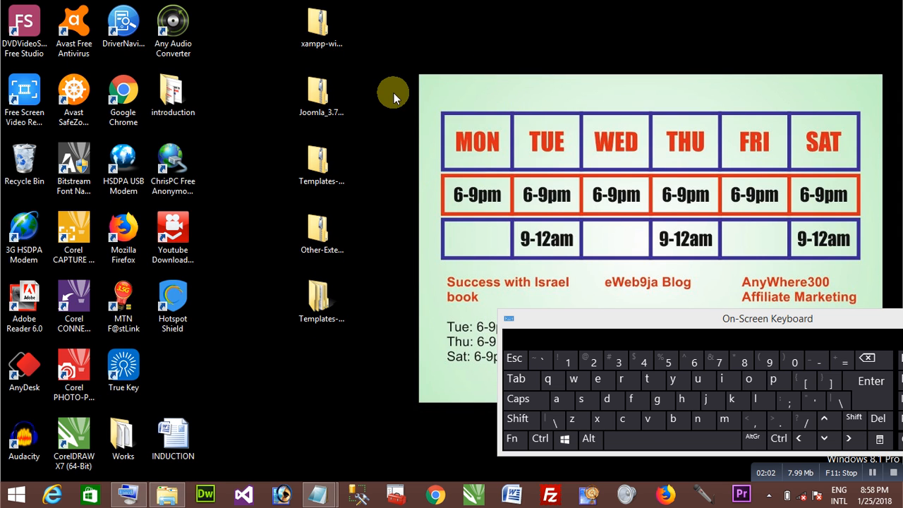
left_click(319, 99)
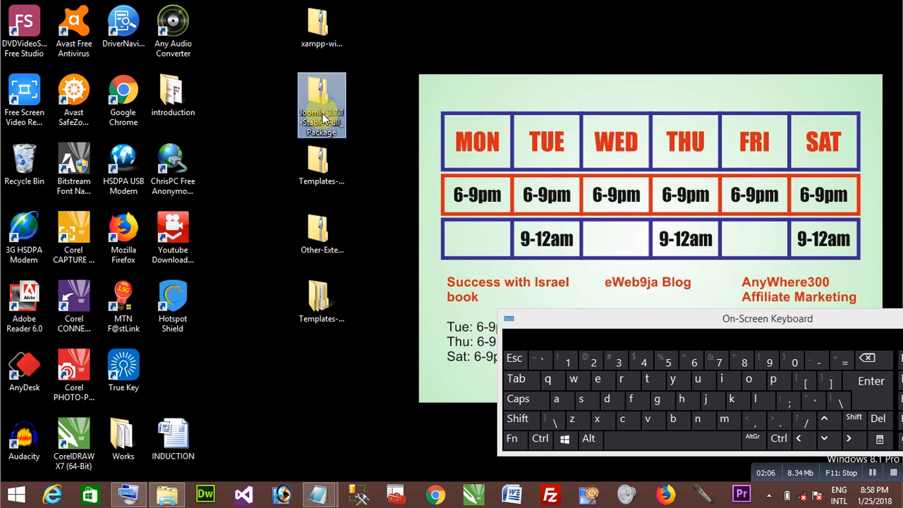
left_click(169, 498)
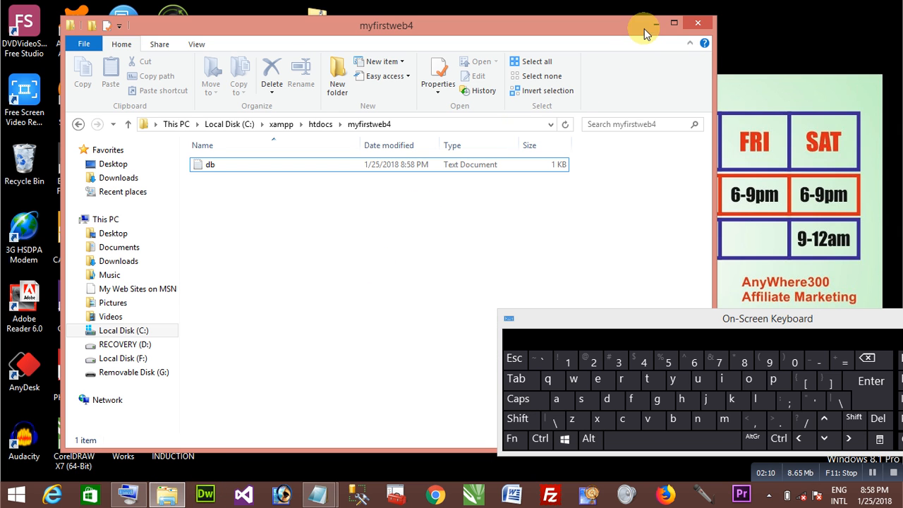
left_click(653, 25)
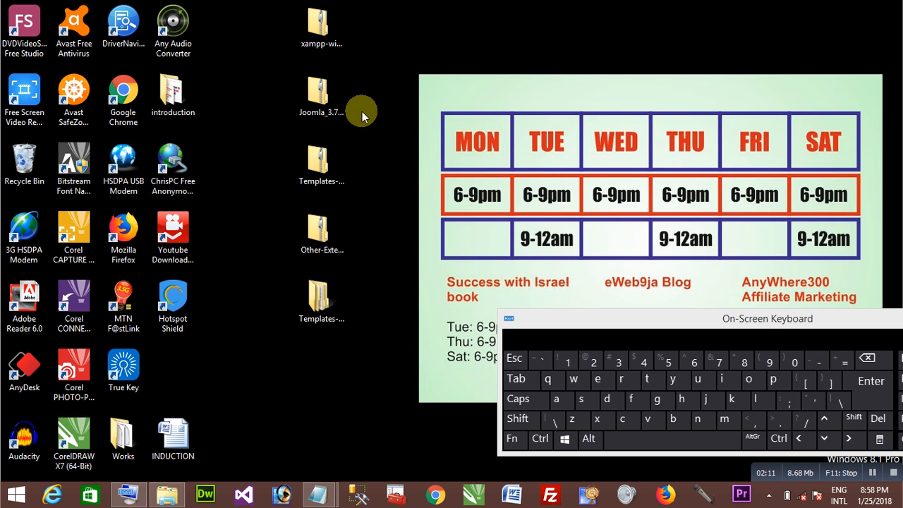
right_click(319, 107)
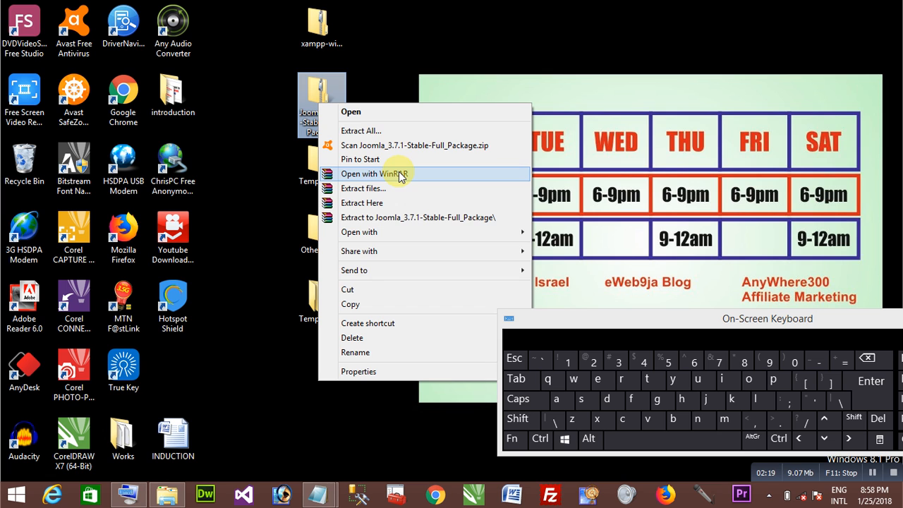
left_click(315, 94)
right_click(314, 95)
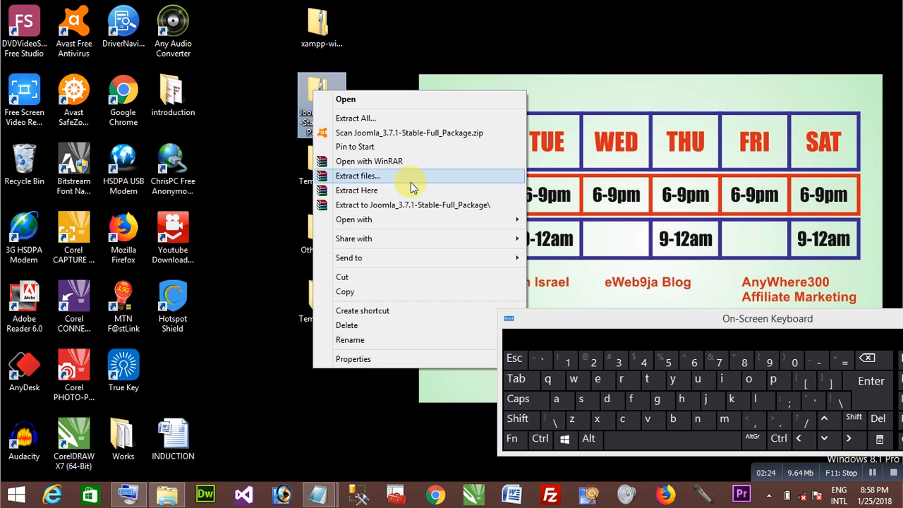
left_click(366, 176)
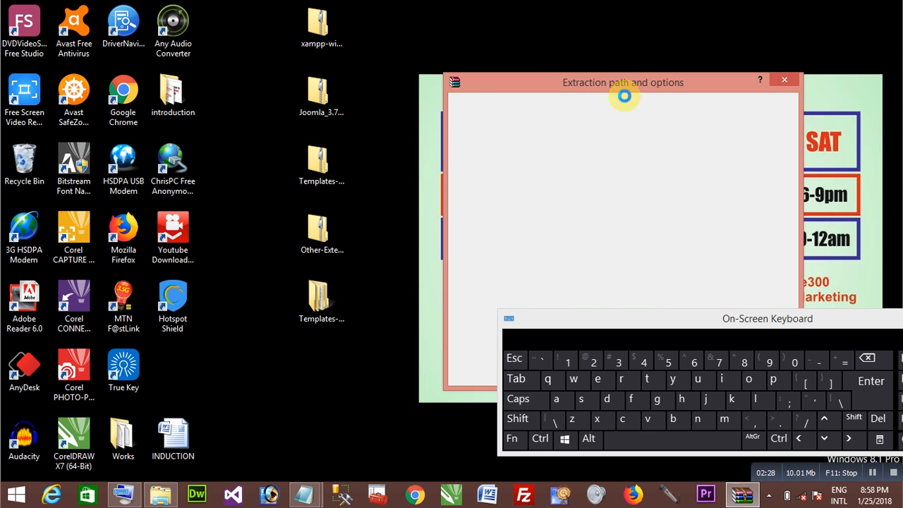
- Minimize the on-screen keyboard, move the extraction dialog into clear view, and check the myfirstweb4 folder's path before returning to the dialog
left_click_drag(824, 319, 592, 302)
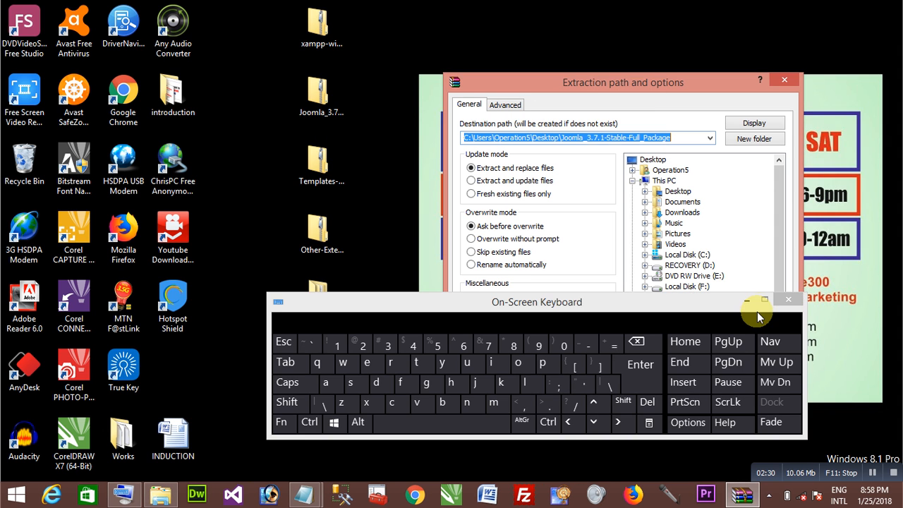
left_click(745, 301)
left_click_drag(667, 86, 599, 67)
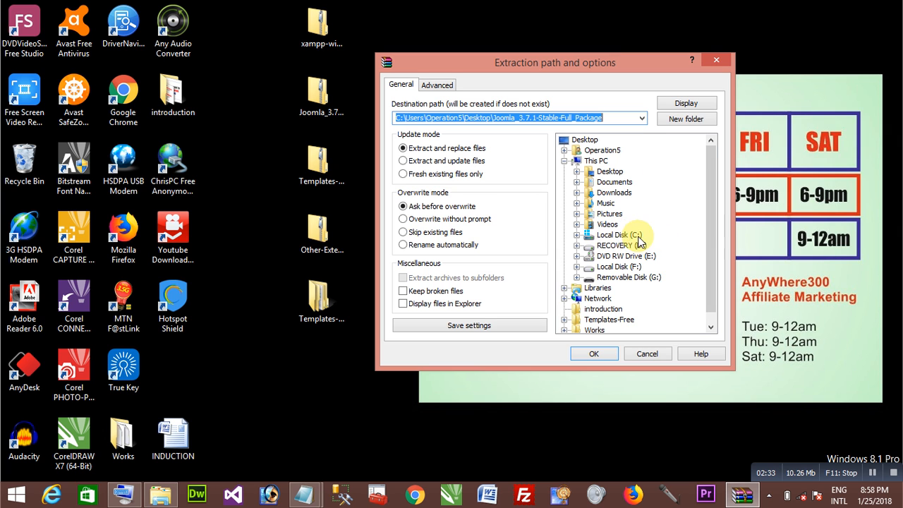
left_click(160, 495)
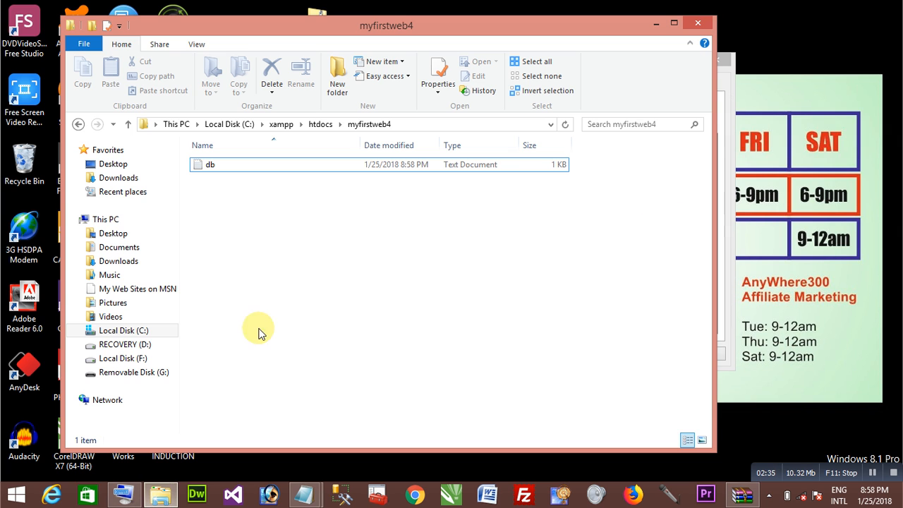
left_click(657, 24)
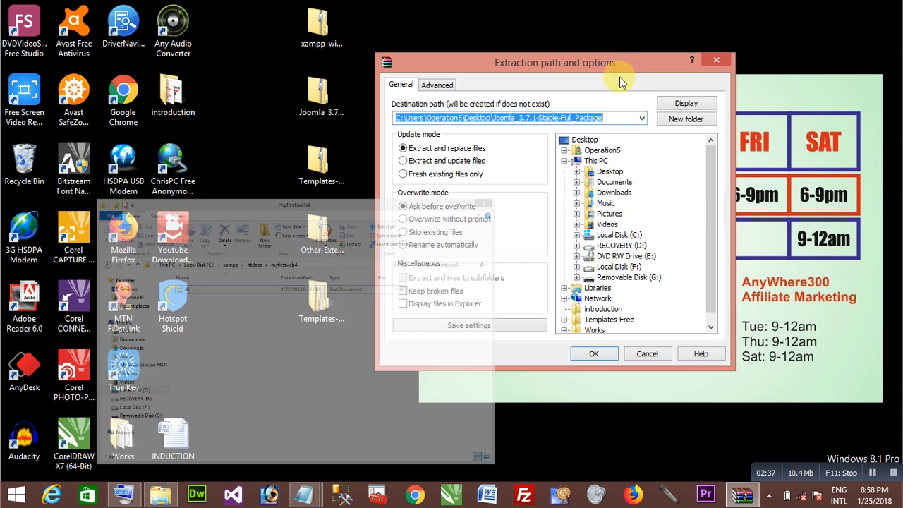
- Set the extraction destination to C:\xampp\htdocs\myfirstweb4 and start extracting the Joomla package
double_click(616, 235)
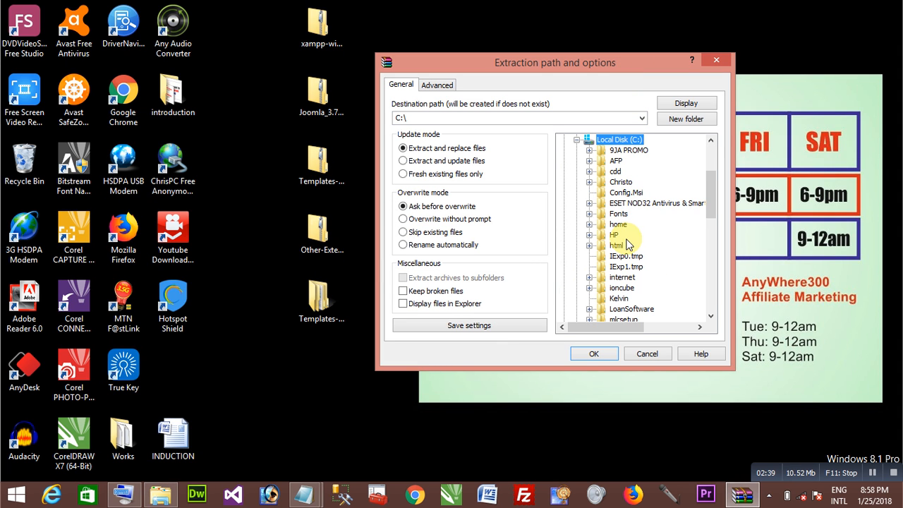
scroll(713, 209, "down", 10)
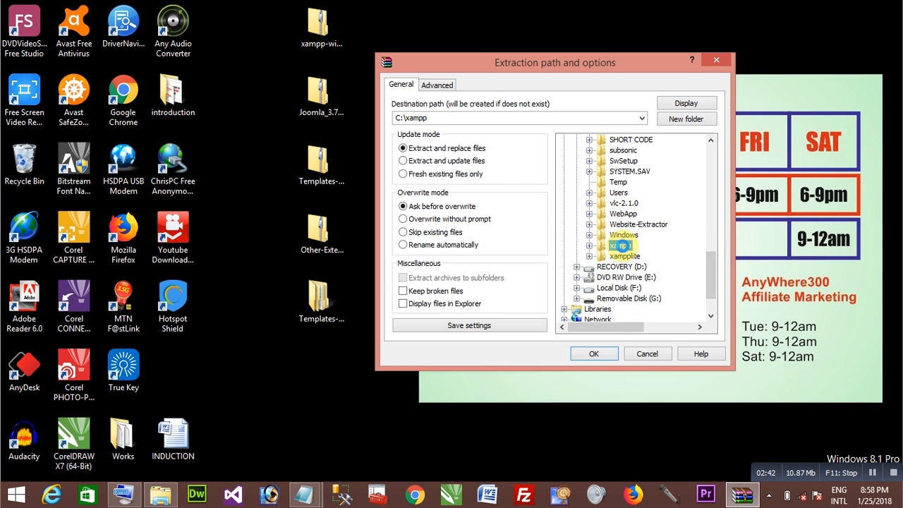
double_click(621, 246)
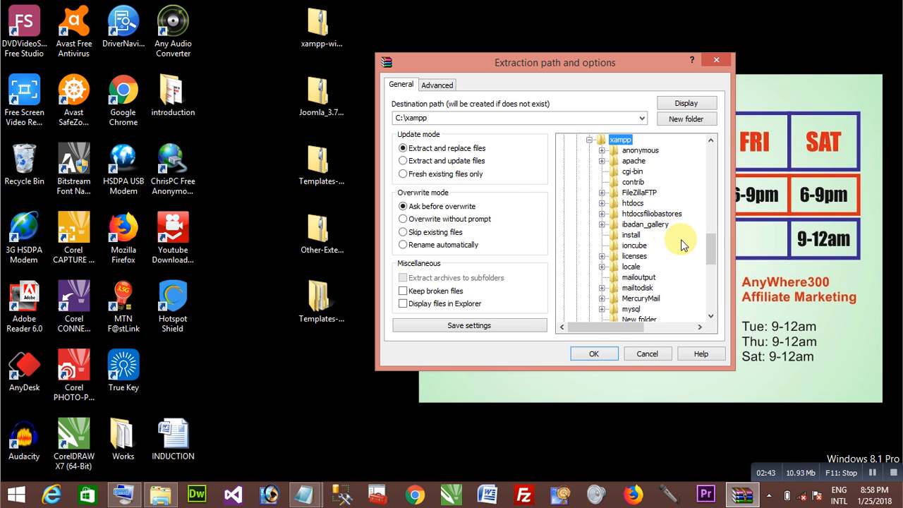
left_click(633, 203)
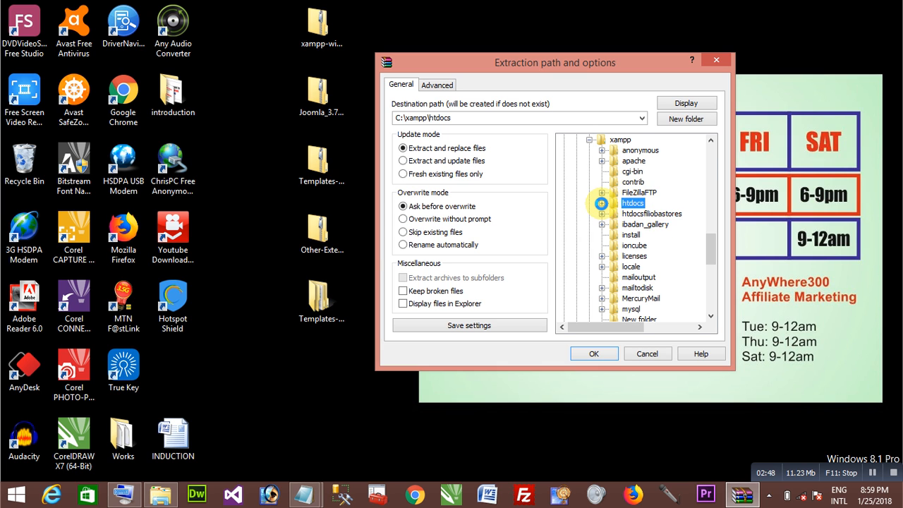
left_click(601, 204)
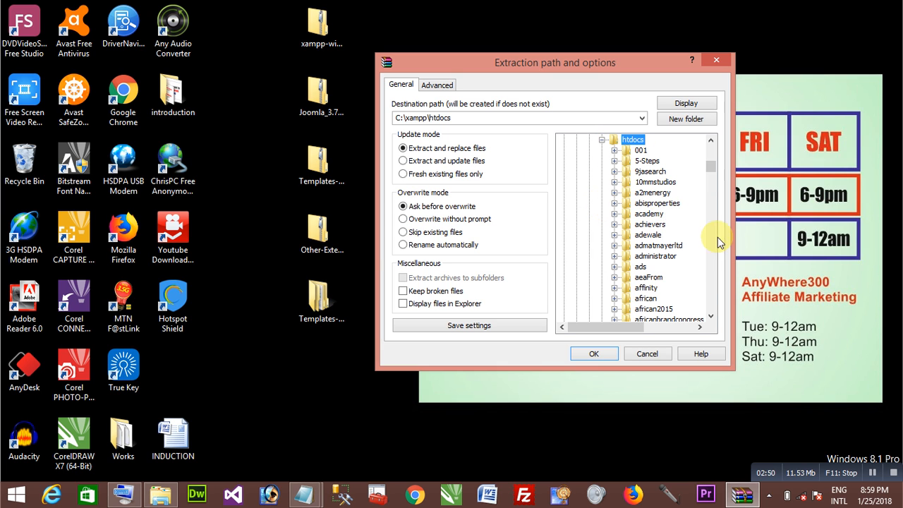
scroll(714, 289, "down", 15)
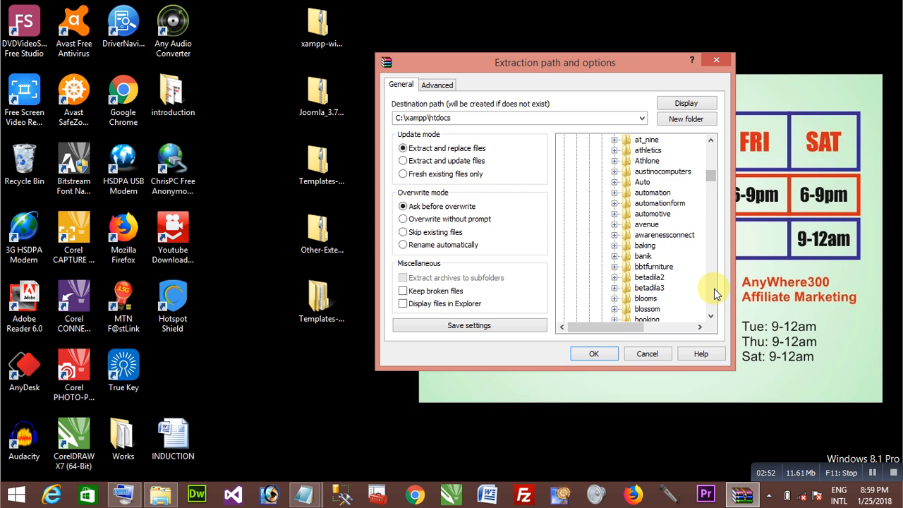
scroll(713, 289, "down", 20)
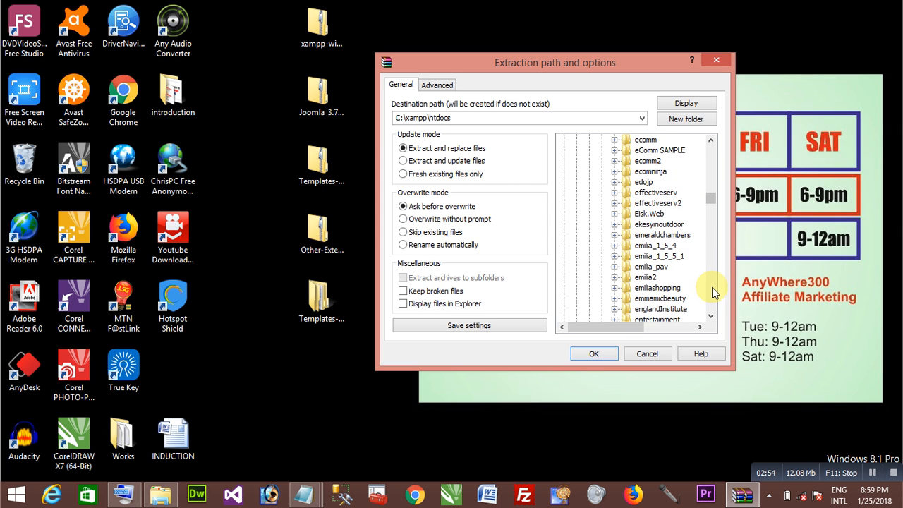
scroll(713, 289, "down", 20)
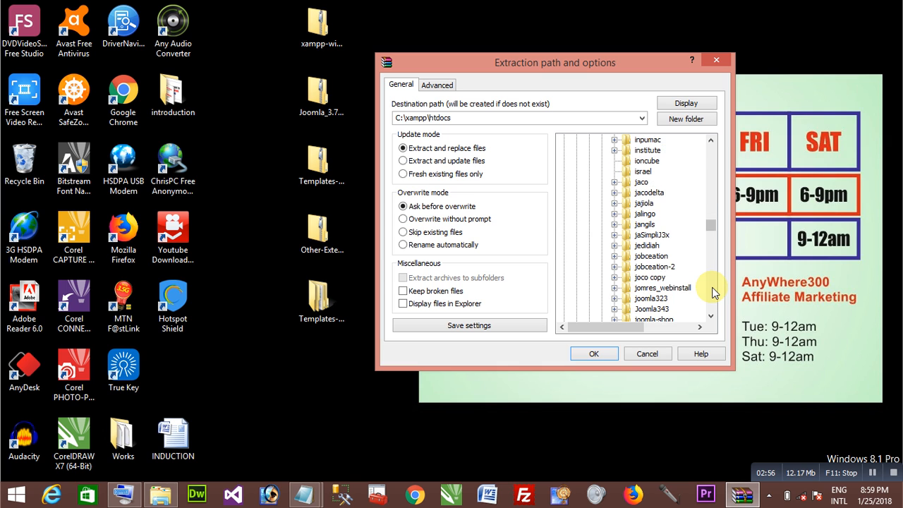
scroll(714, 292, "down", 20)
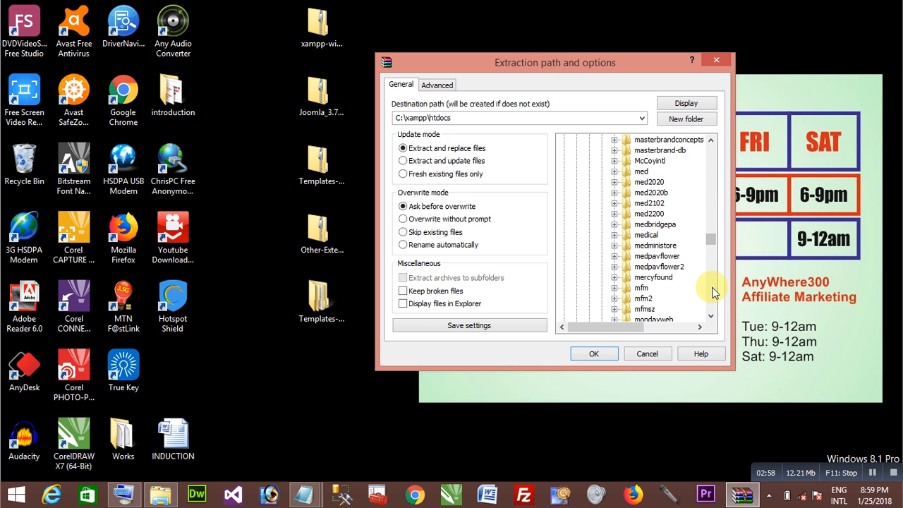
scroll(714, 292, "down", 5)
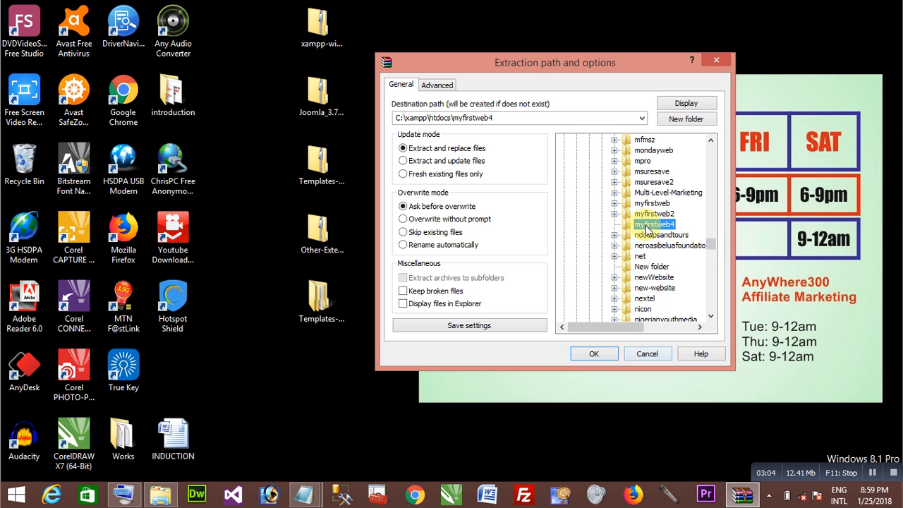
left_click(595, 354)
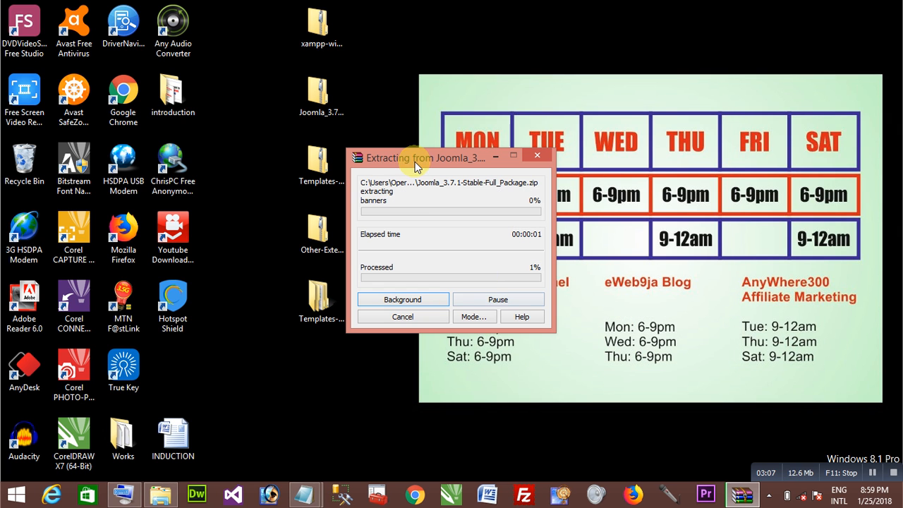
- Check the files arriving in the myfirstweb4 folder, minimize the folder and extraction progress windows, and refresh the desktop
left_click_drag(413, 158, 472, 59)
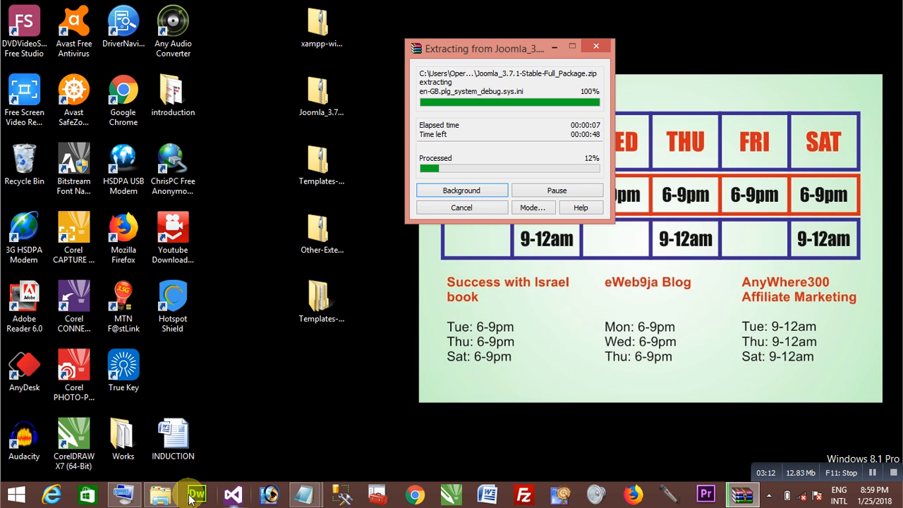
left_click(162, 495)
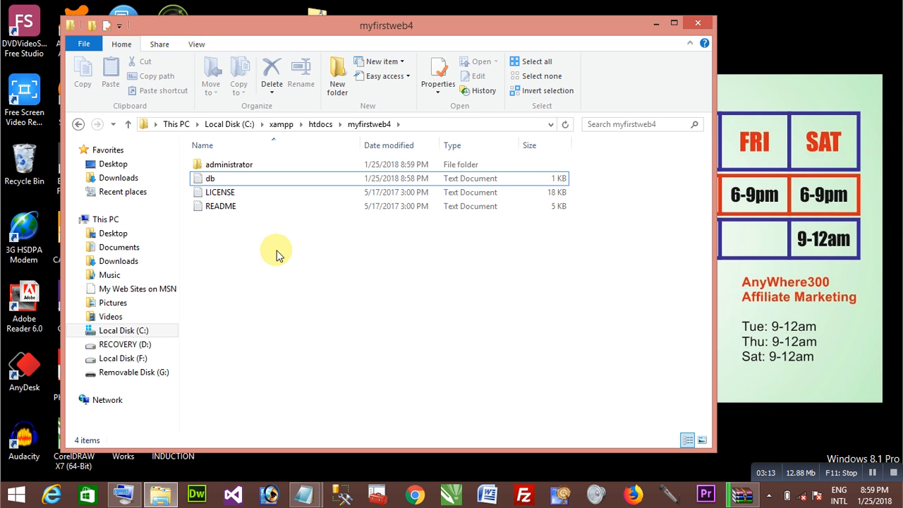
left_click(298, 339)
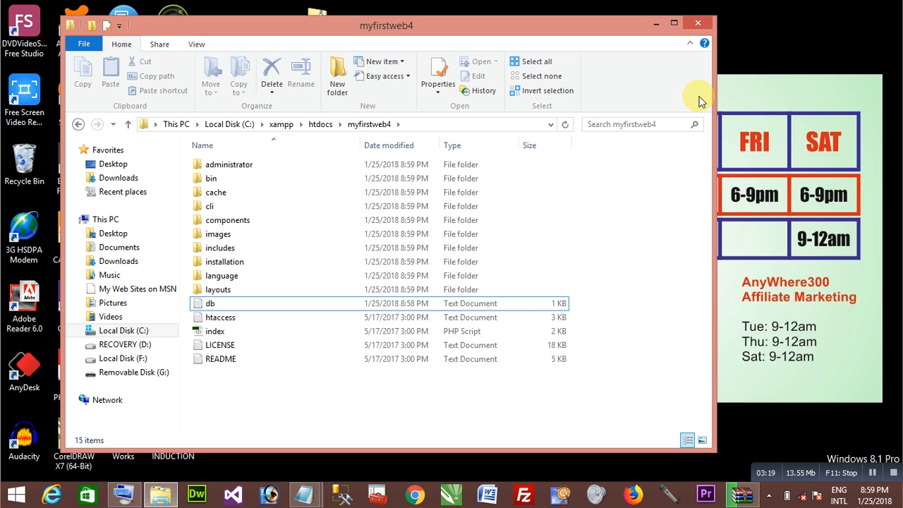
left_click(655, 23)
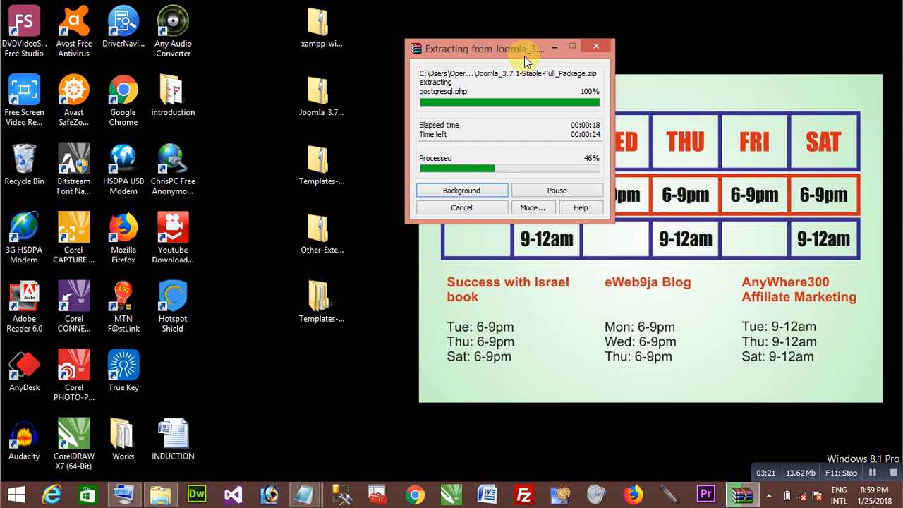
left_click(554, 46)
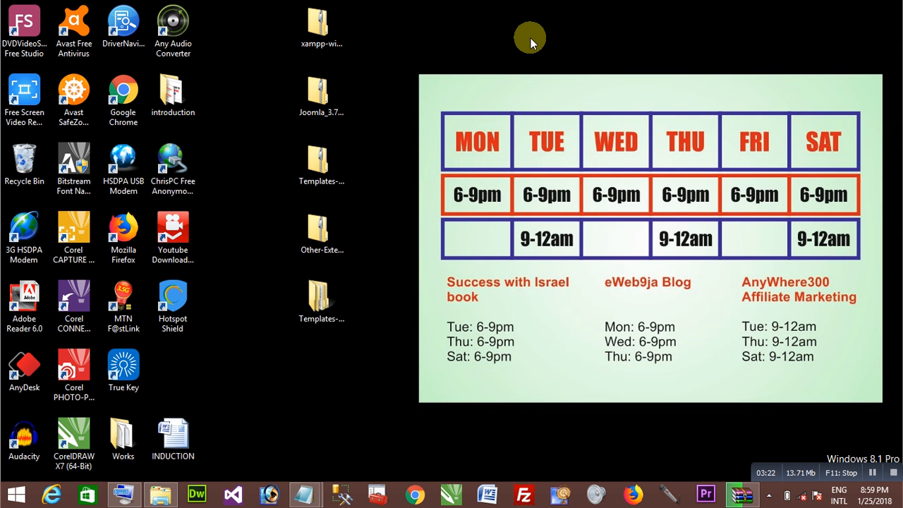
right_click(476, 283)
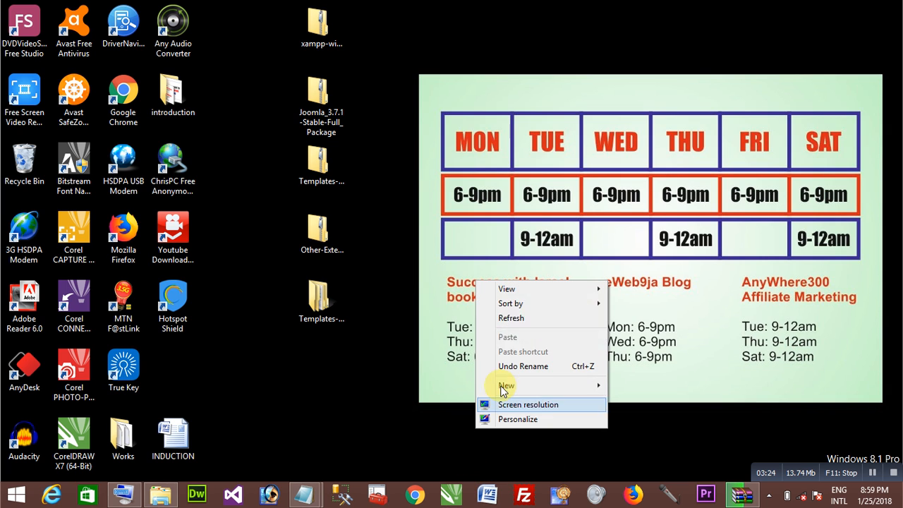
left_click(513, 318)
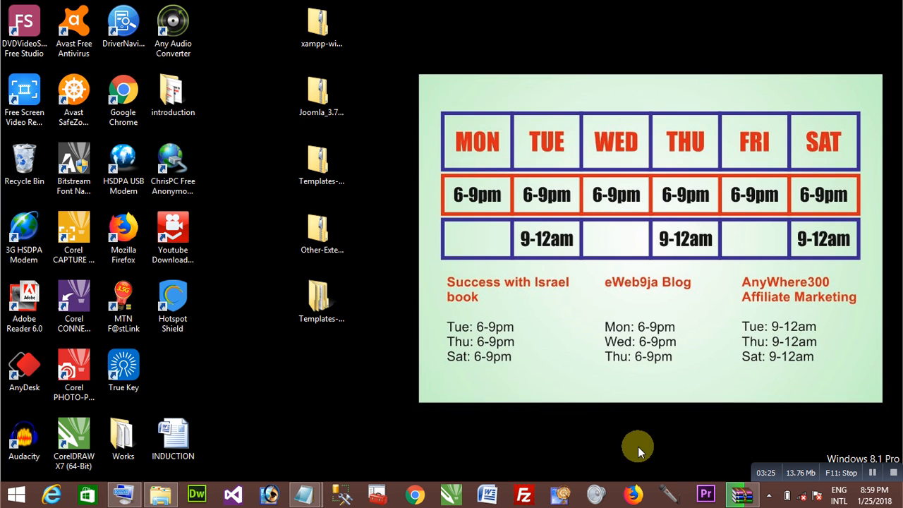
- Open Firefox, bring up the on-screen keyboard, and load localhost/ in place of the address of the failed page
left_click(635, 496)
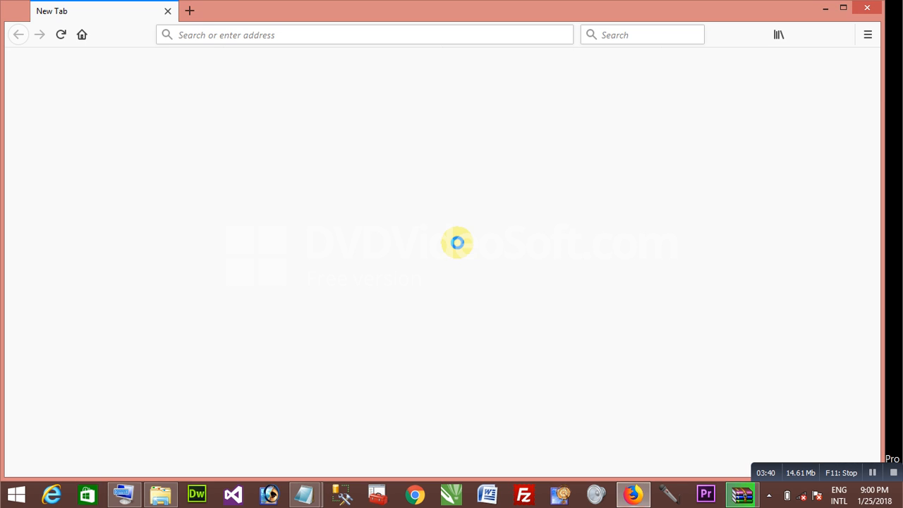
left_click(298, 36)
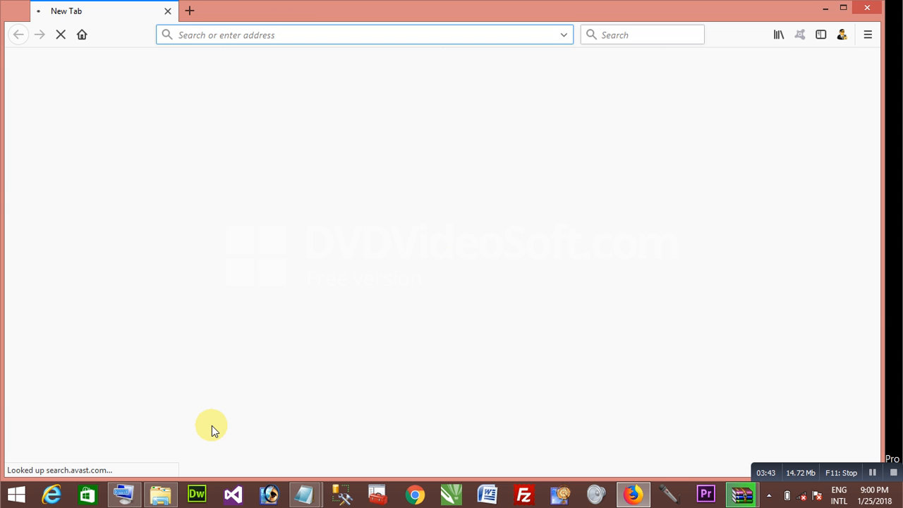
left_click(124, 496)
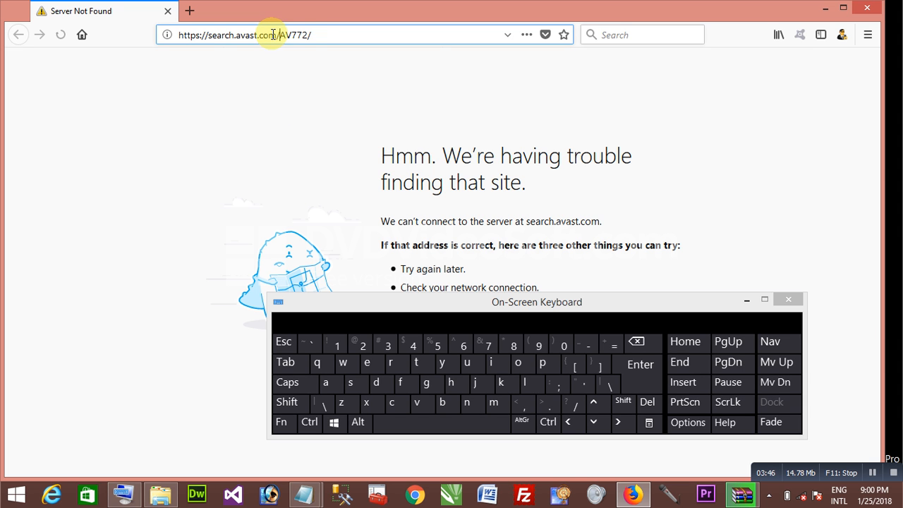
left_click_drag(313, 35, 177, 35)
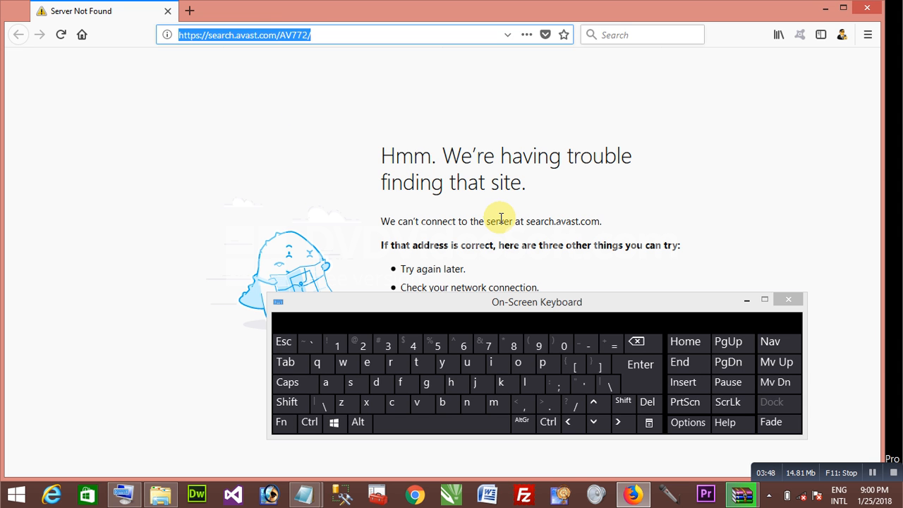
left_click(529, 383)
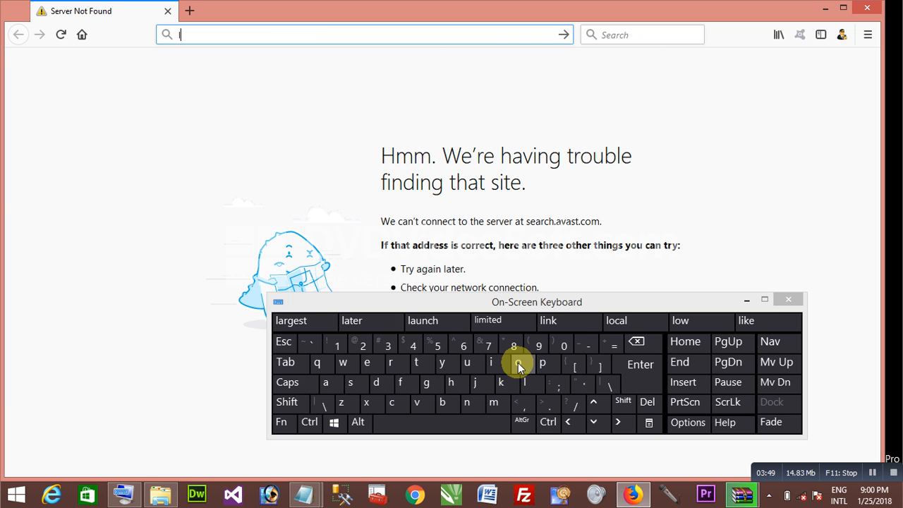
left_click(517, 363)
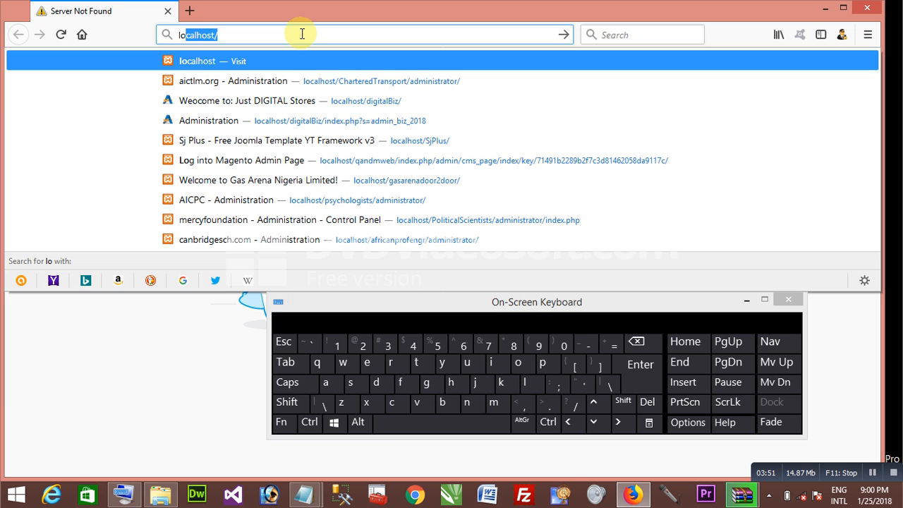
left_click(303, 32)
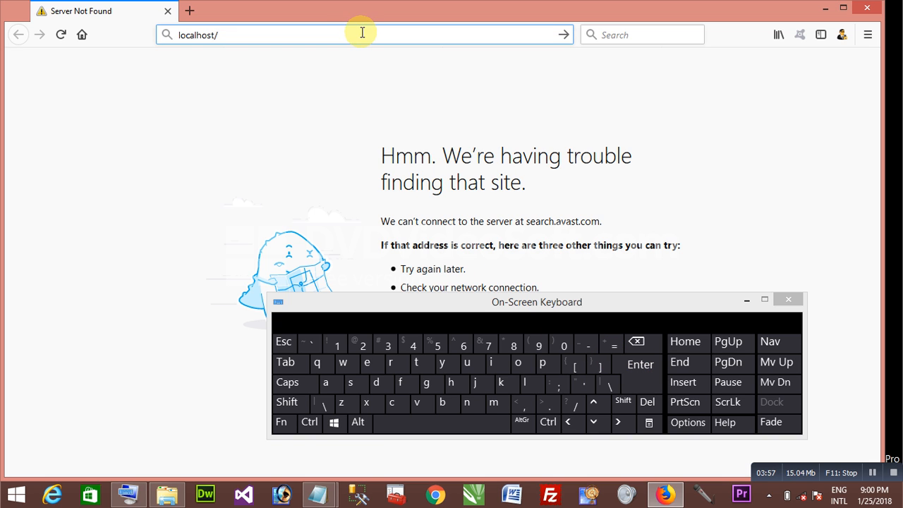
left_click(635, 367)
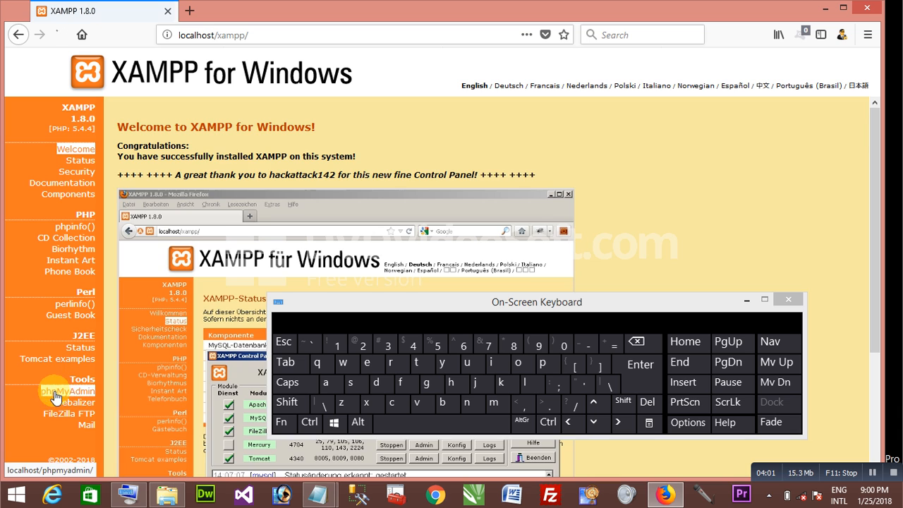
- Open phpMyAdmin from the XAMPP welcome page and minimize the on-screen keyboard
left_click(52, 396)
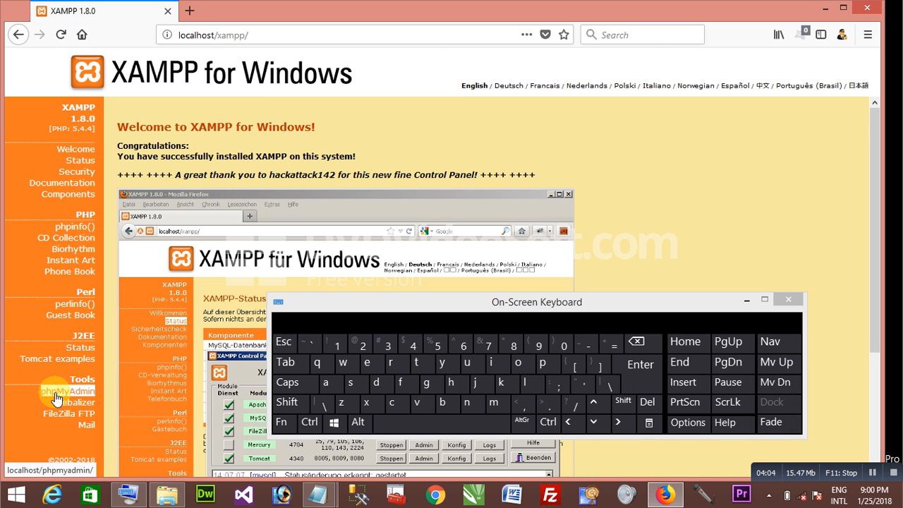
left_click(57, 396)
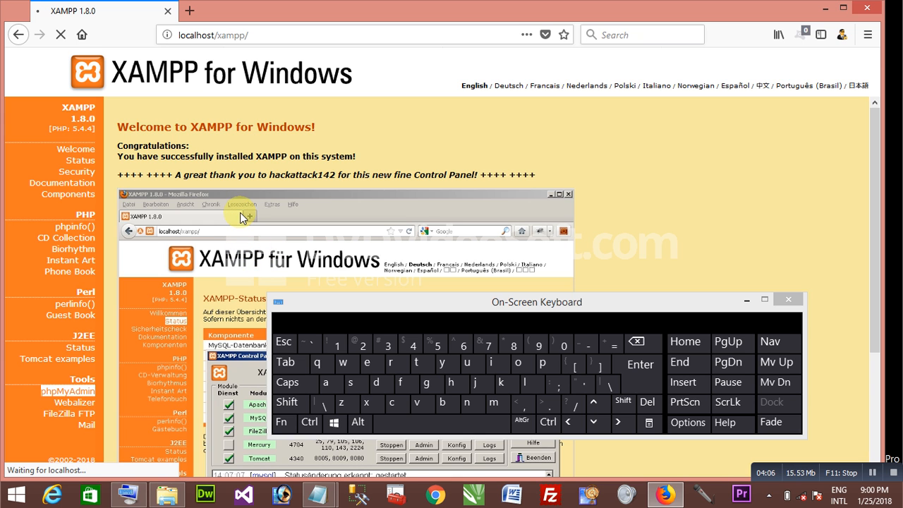
left_click_drag(443, 301, 474, 293)
left_click(775, 290)
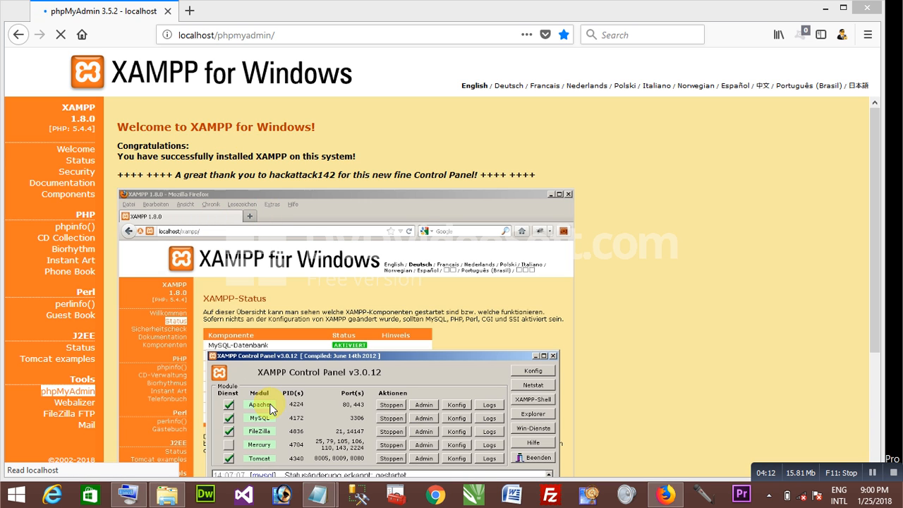
- Review the database name, username and password in the Untitled Notepad note, moving its window lower on the screen
mouse_move(321, 498)
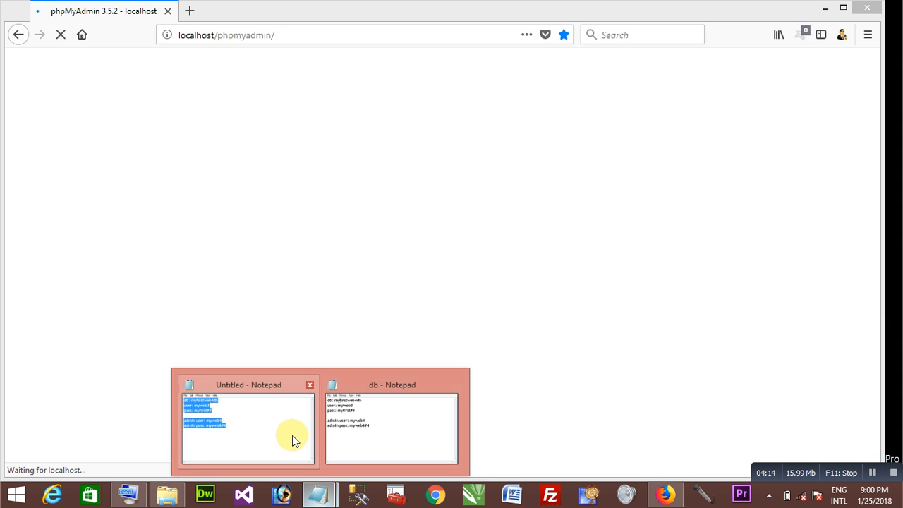
left_click(292, 440)
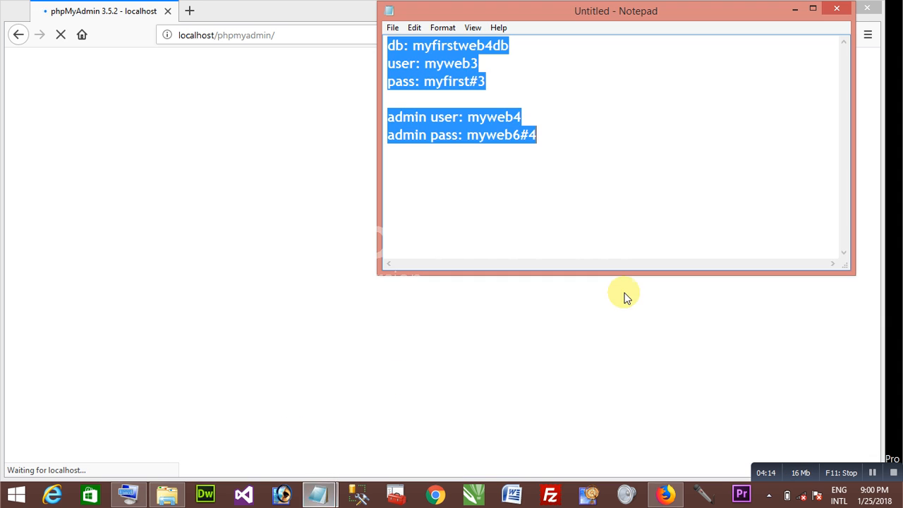
left_click(472, 62)
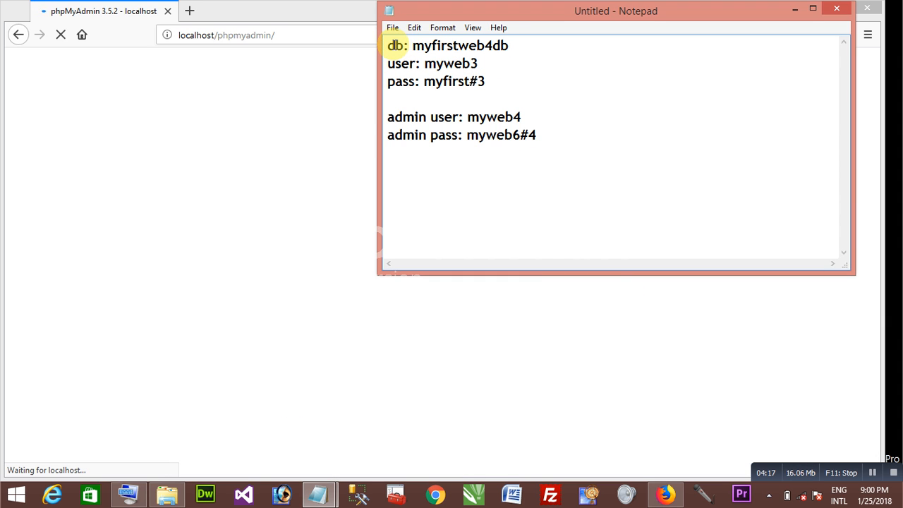
left_click_drag(432, 45, 458, 45)
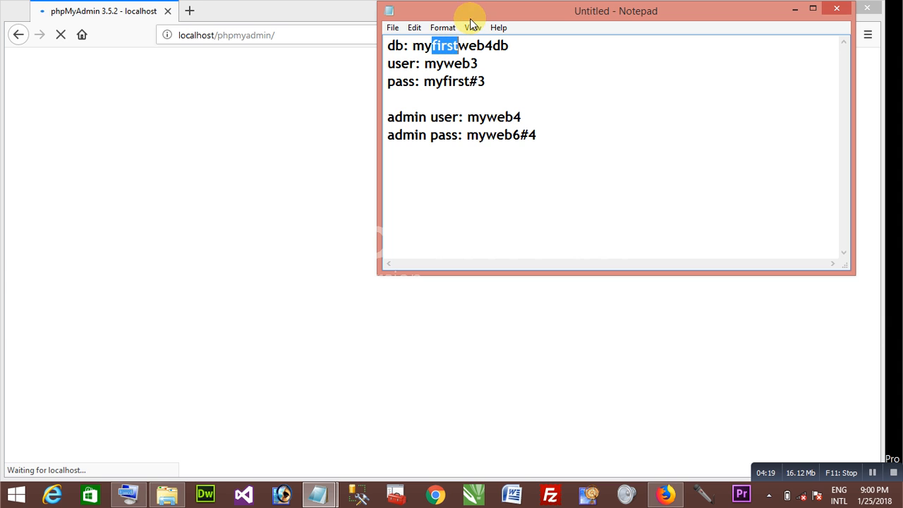
left_click_drag(472, 13, 504, 80)
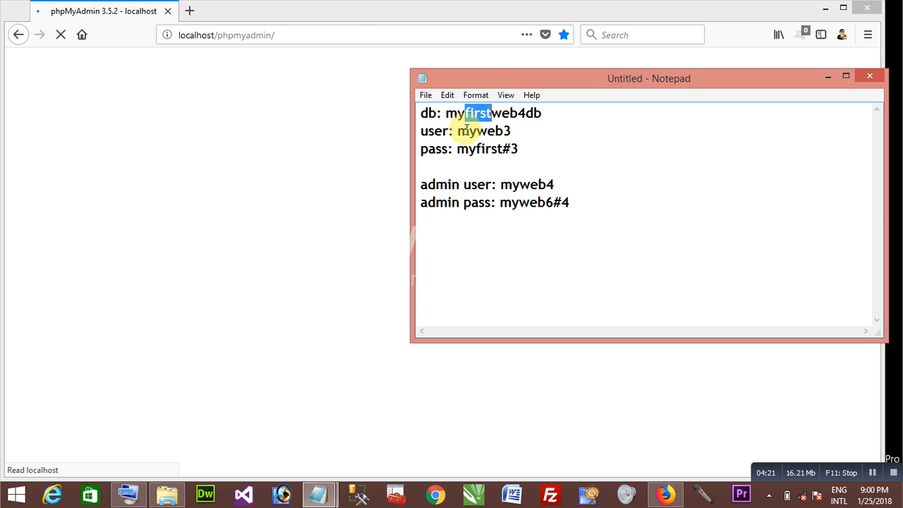
left_click_drag(459, 133, 509, 132)
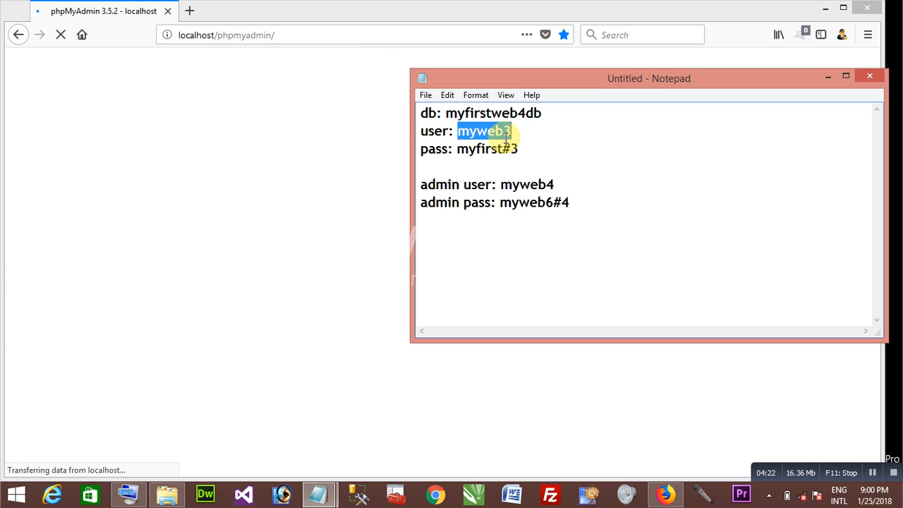
left_click(466, 151)
left_click_drag(459, 151, 513, 150)
left_click(506, 149)
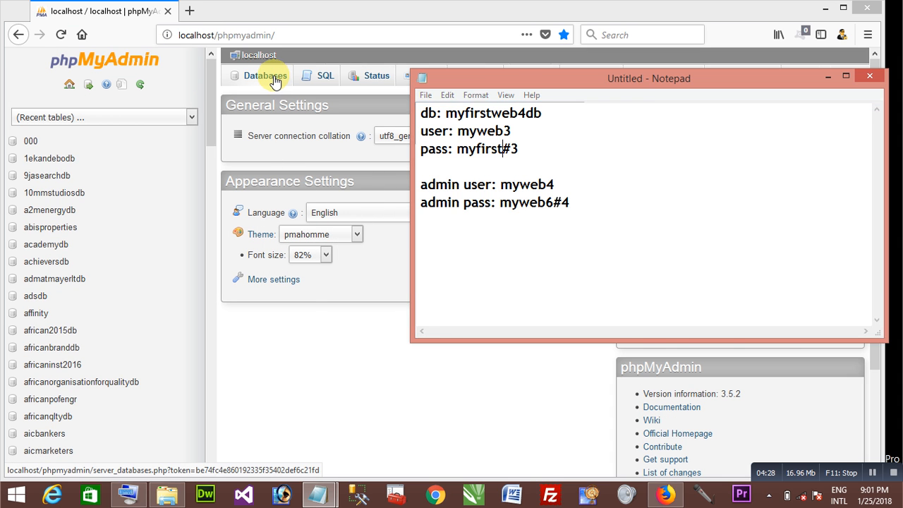
- Create a database named myfirstweb4db in phpMyAdmin, copying the name from the Untitled Notepad note
left_click(277, 84)
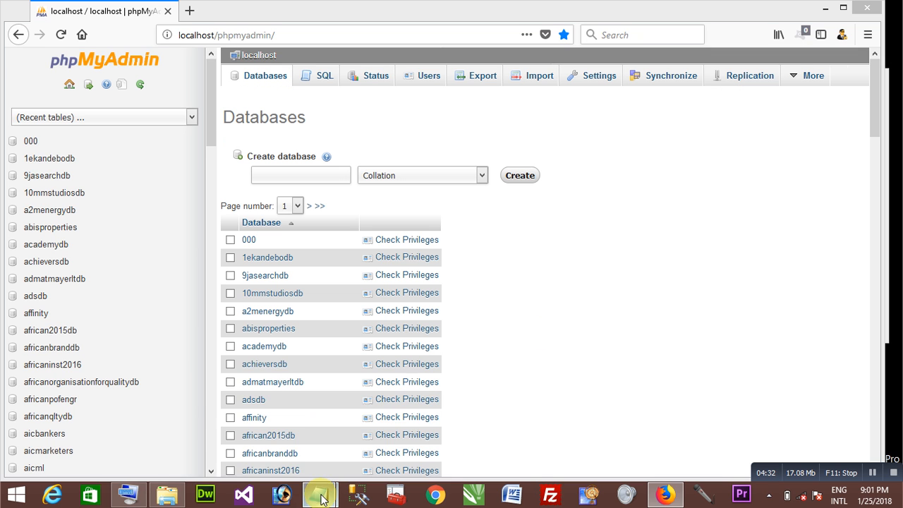
mouse_move(317, 494)
left_click(276, 411)
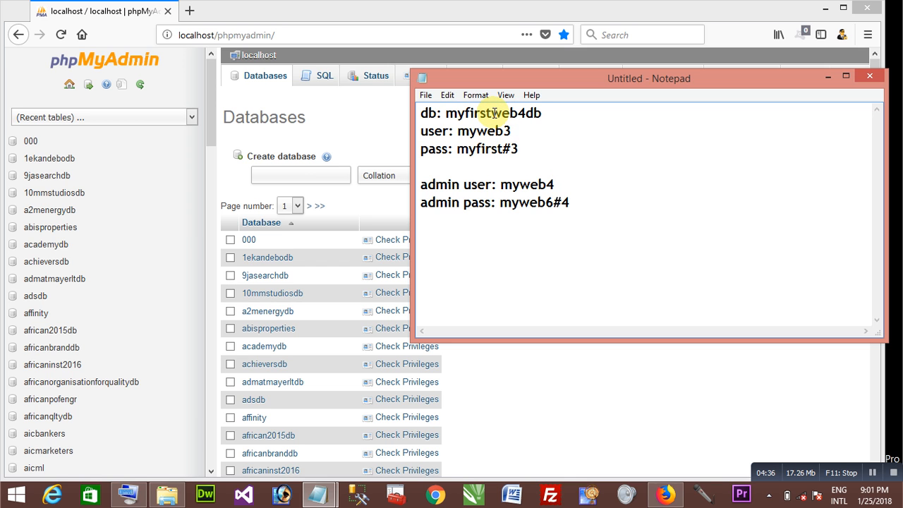
double_click(494, 113)
right_click(510, 112)
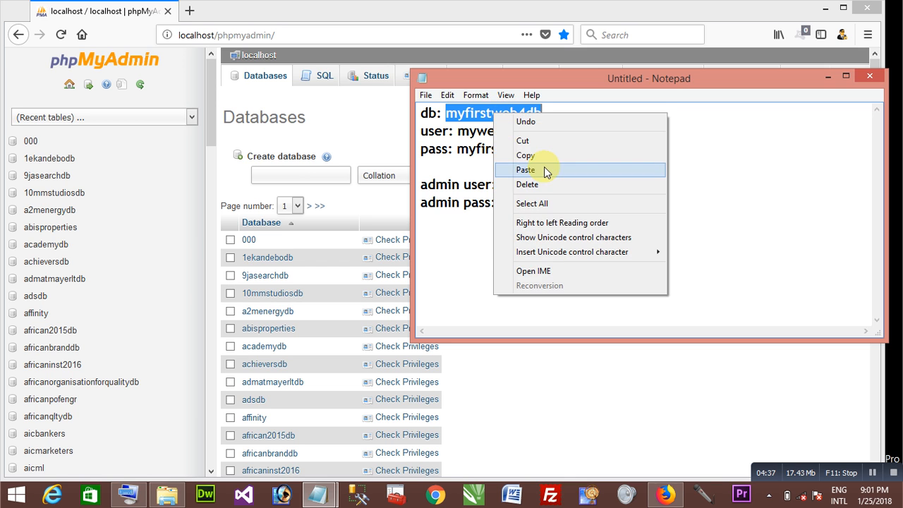
left_click(544, 153)
left_click(339, 174)
right_click(330, 177)
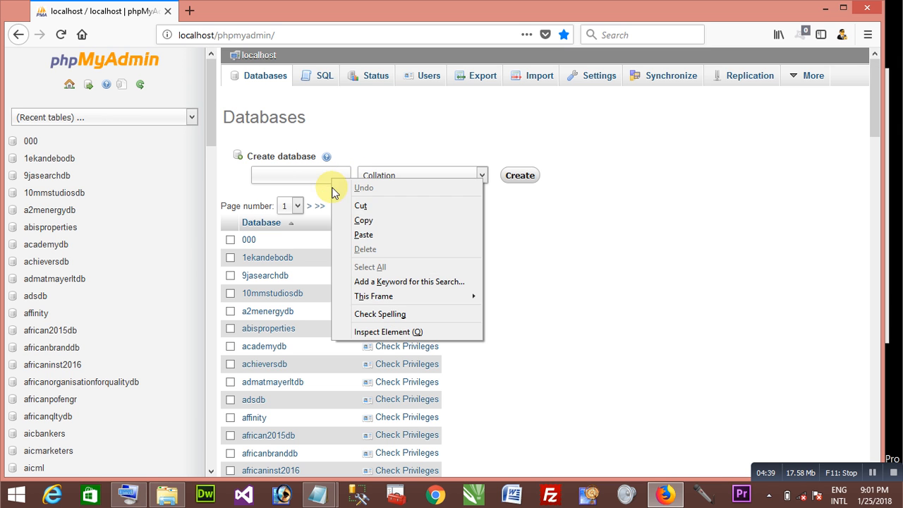
left_click(336, 231)
left_click(521, 180)
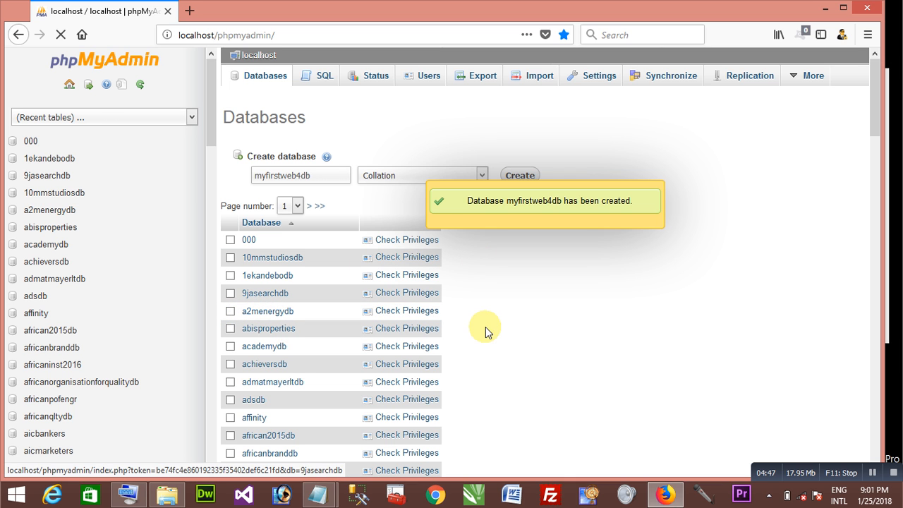
- Open the myfirstweb4db database from the end of the database list and show its user privileges
left_click_drag(871, 105, 882, 433)
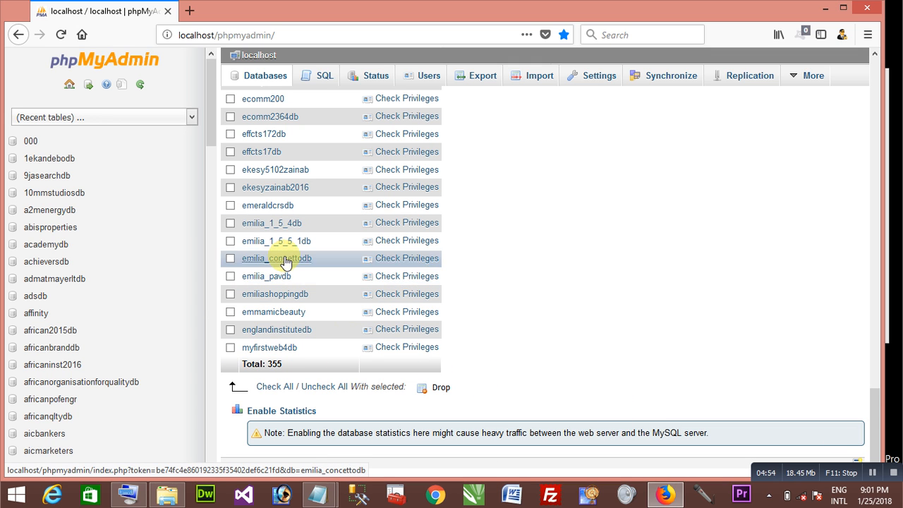
left_click(288, 353)
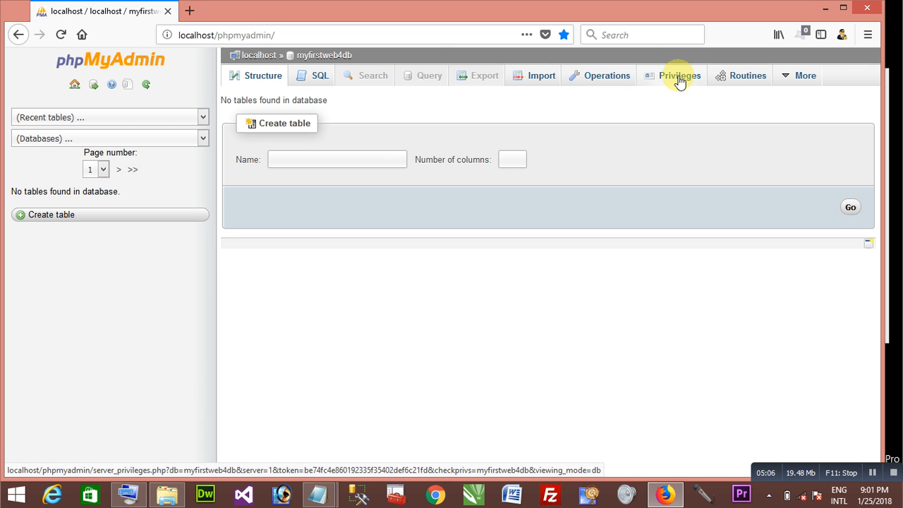
left_click(679, 80)
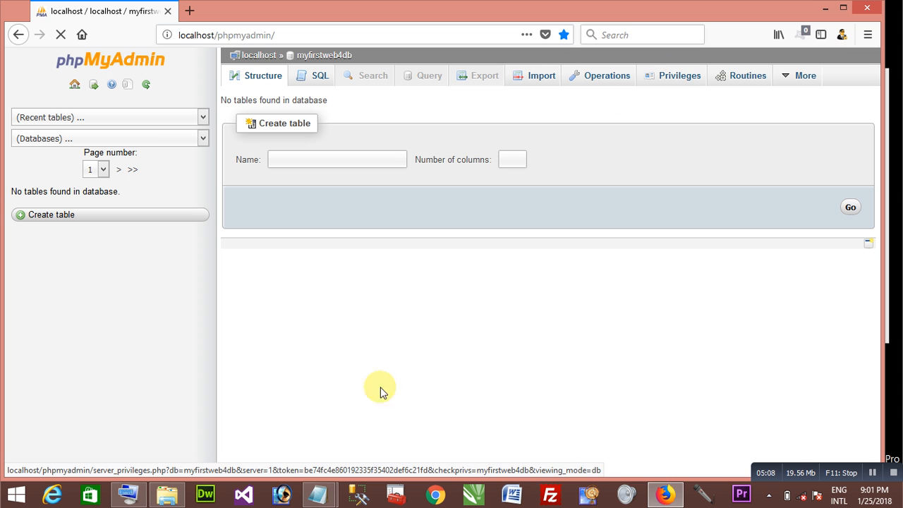
- Close both Notepad notes, discarding the unsaved Untitled one, and reopen the most recent saved db note
mouse_move(318, 494)
left_click(360, 451)
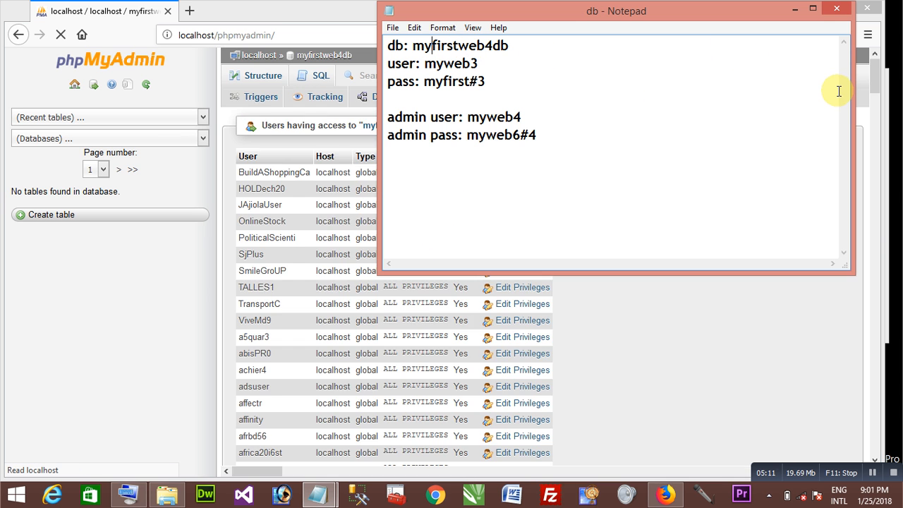
left_click(837, 8)
left_click(321, 494)
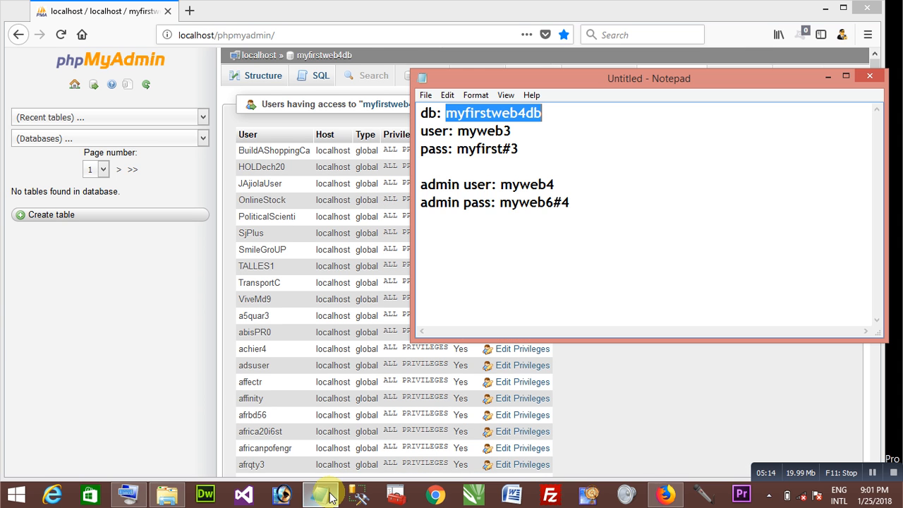
left_click(590, 167)
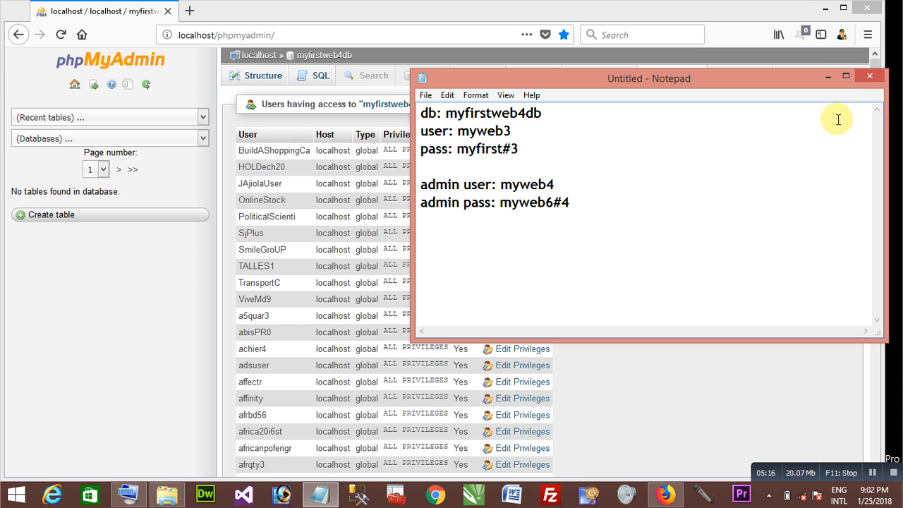
left_click(869, 77)
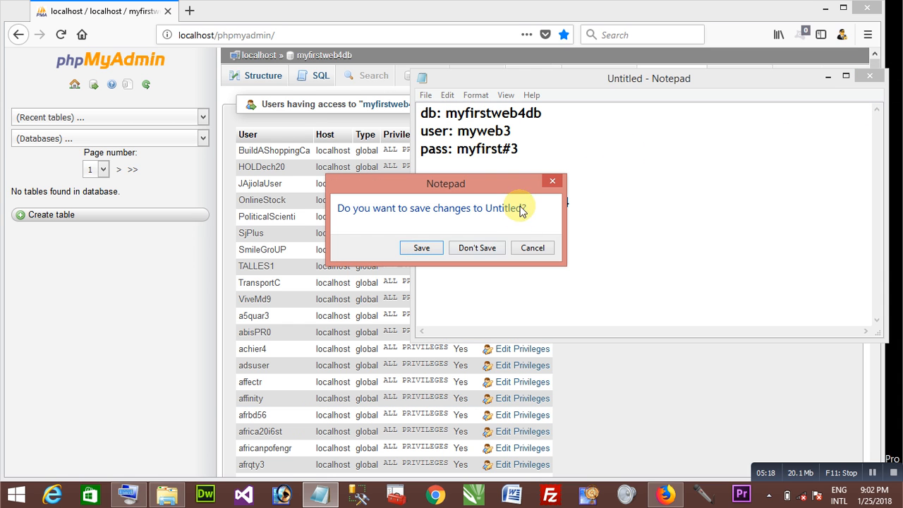
left_click(467, 248)
right_click(326, 494)
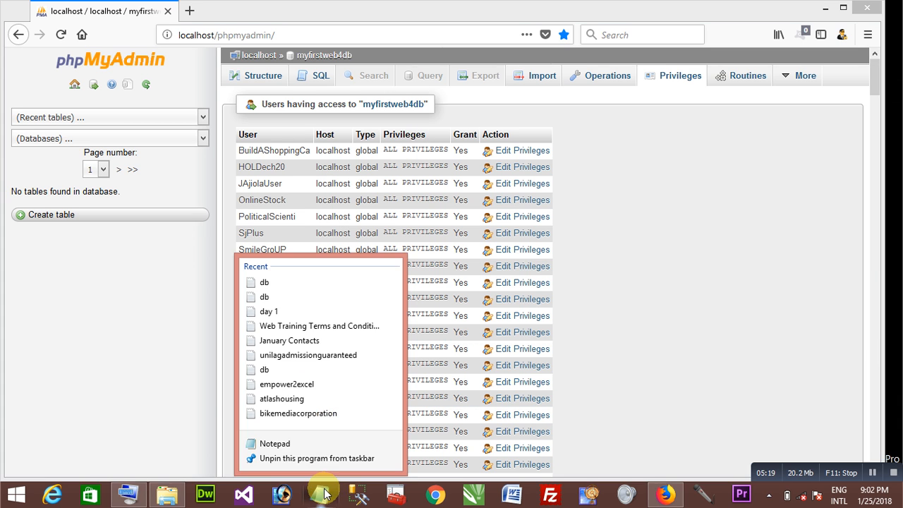
left_click(311, 282)
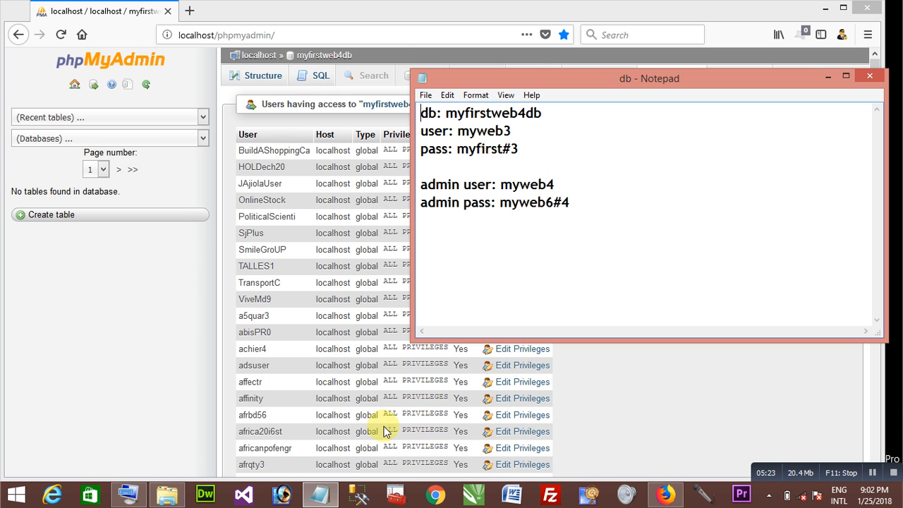
- In the db note, change the database user to myweb4 and update the last character of the database password
left_click(128, 494)
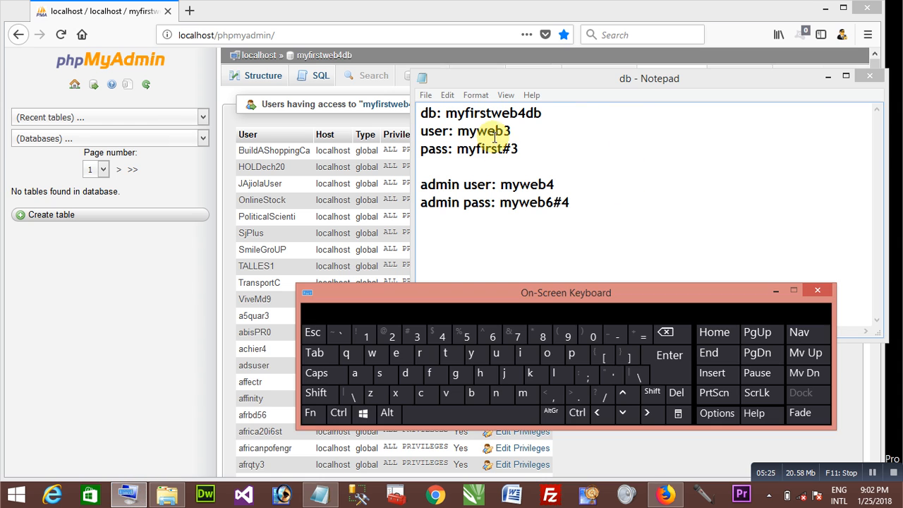
left_click_drag(512, 131, 503, 131)
left_click(443, 338)
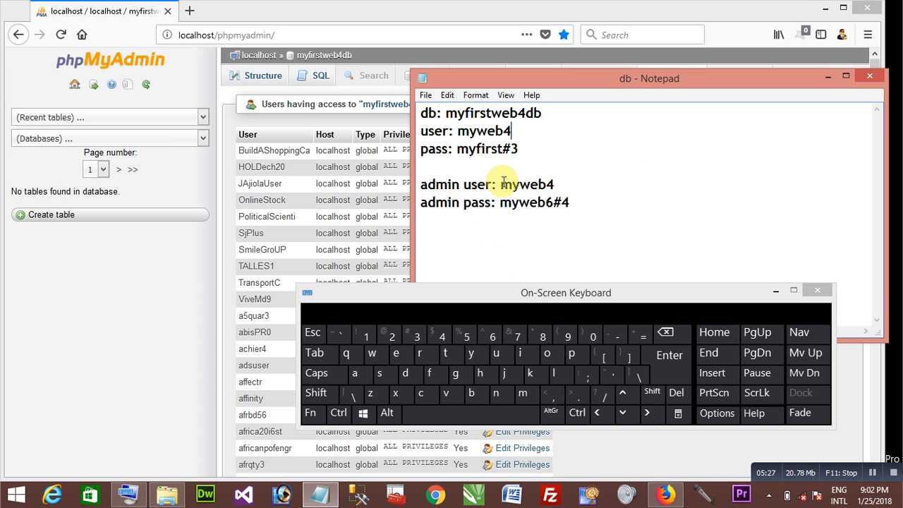
left_click_drag(513, 148, 520, 148)
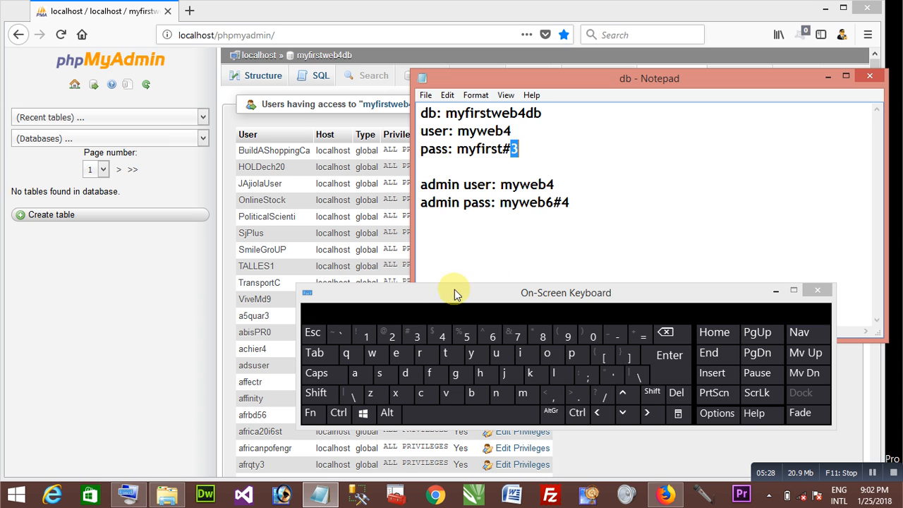
left_click(442, 337)
- Copy the database username myweb4 from the db note and save the note
double_click(498, 113)
right_click(498, 113)
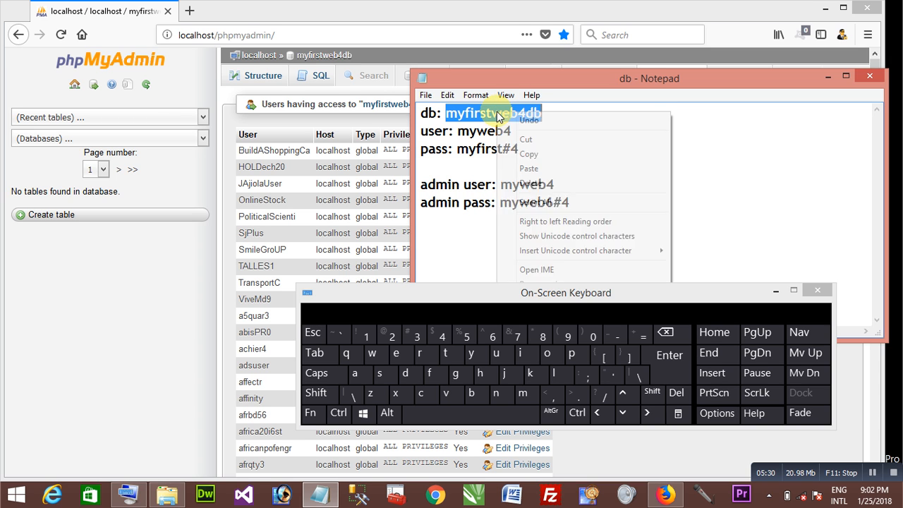
left_click(466, 119)
double_click(483, 132)
right_click(480, 133)
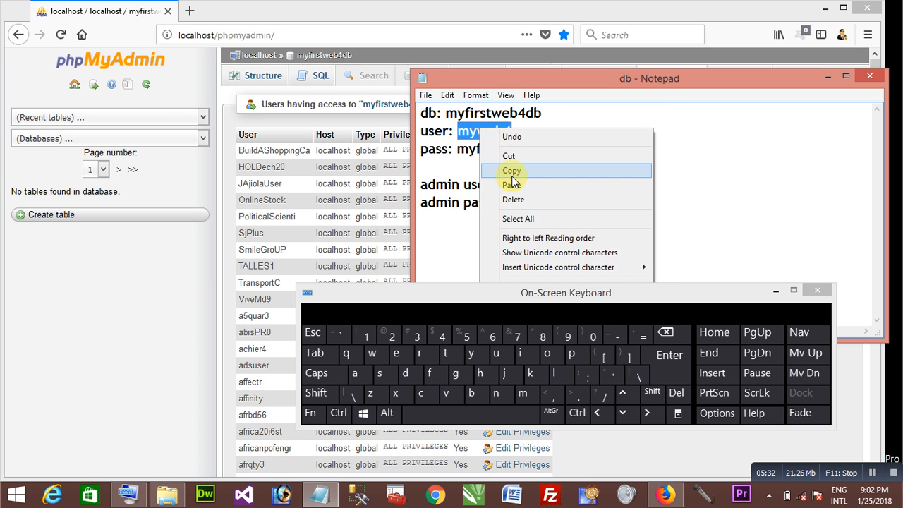
left_click(508, 172)
left_click(426, 95)
left_click(446, 140)
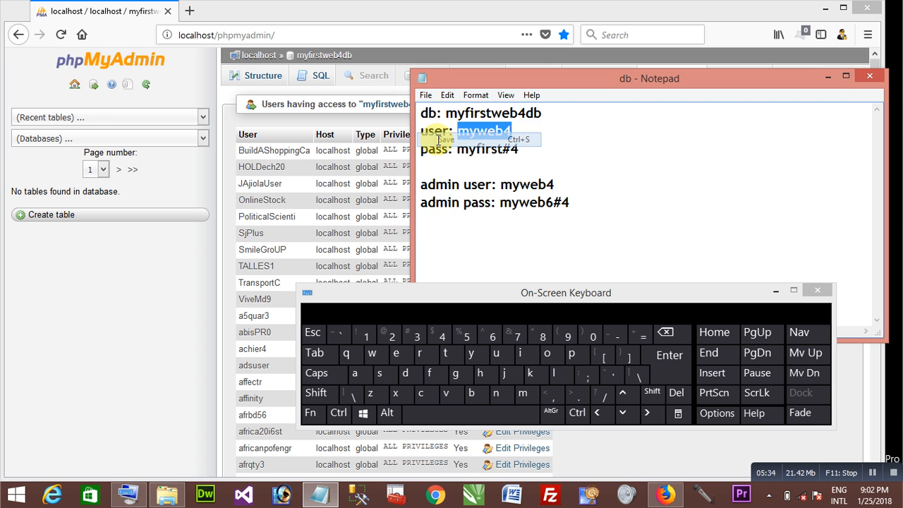
- In phpMyAdmin, start adding a user for the myfirstweb4db database with user name myweb4 and host Local
left_click(71, 11)
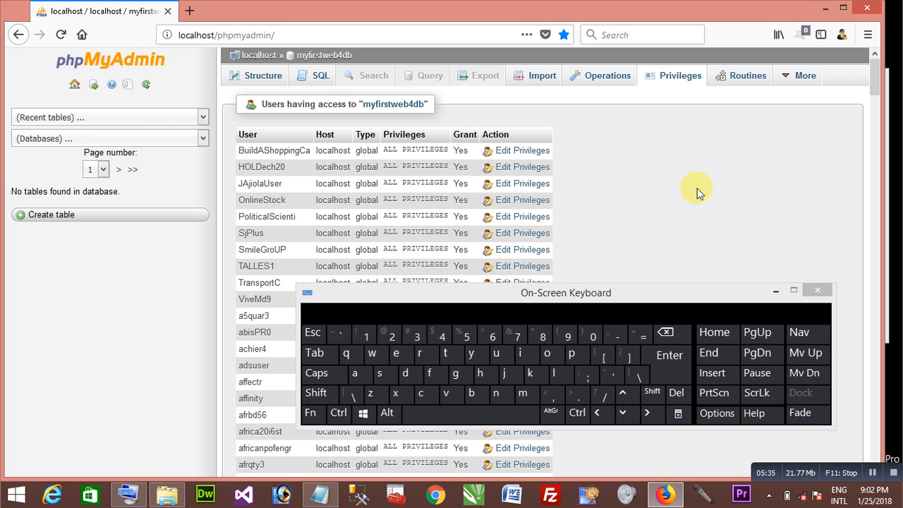
left_click(776, 290)
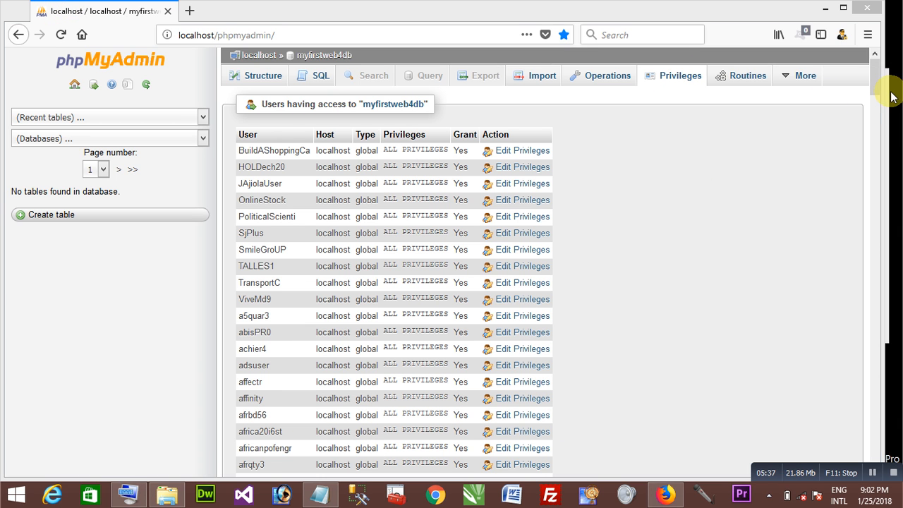
left_click_drag(875, 80, 883, 447)
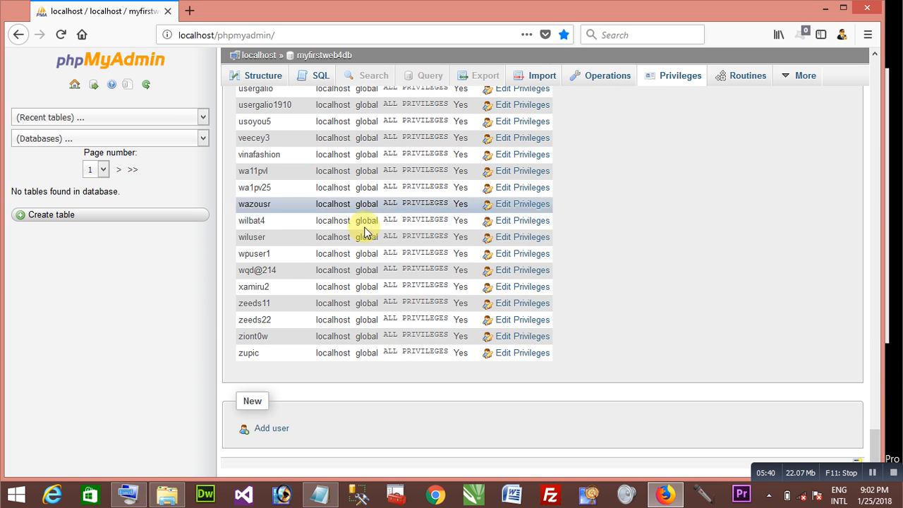
left_click(288, 434)
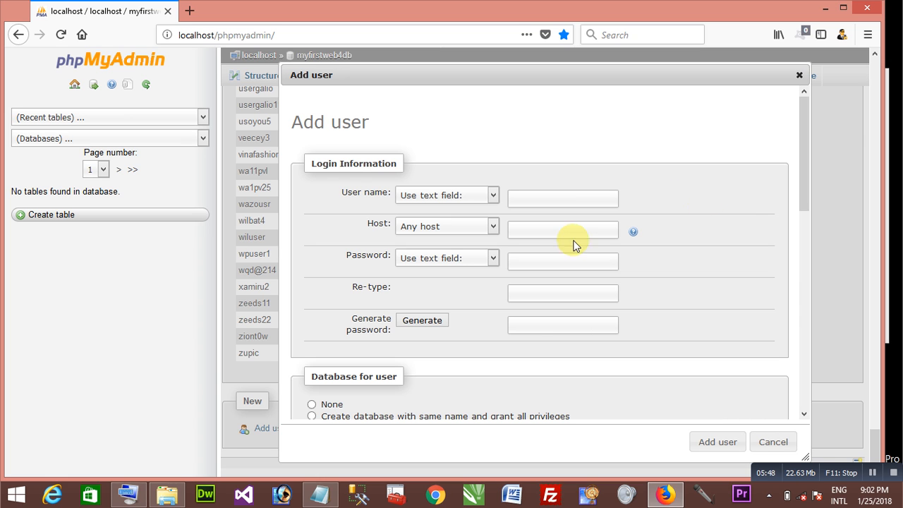
right_click(556, 201)
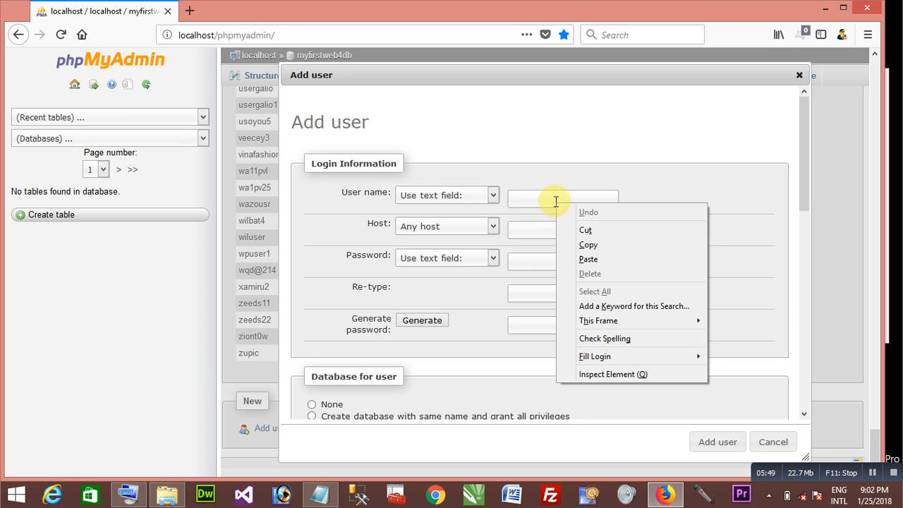
left_click(587, 259)
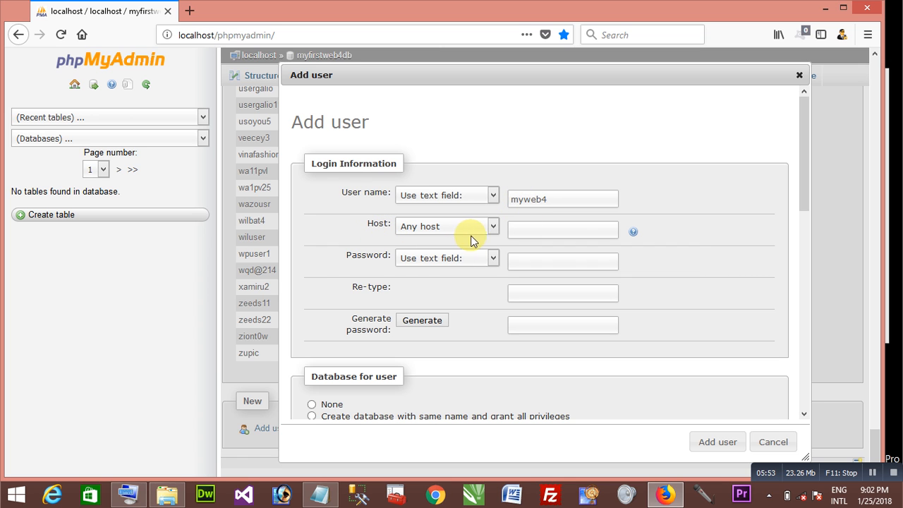
left_click(493, 227)
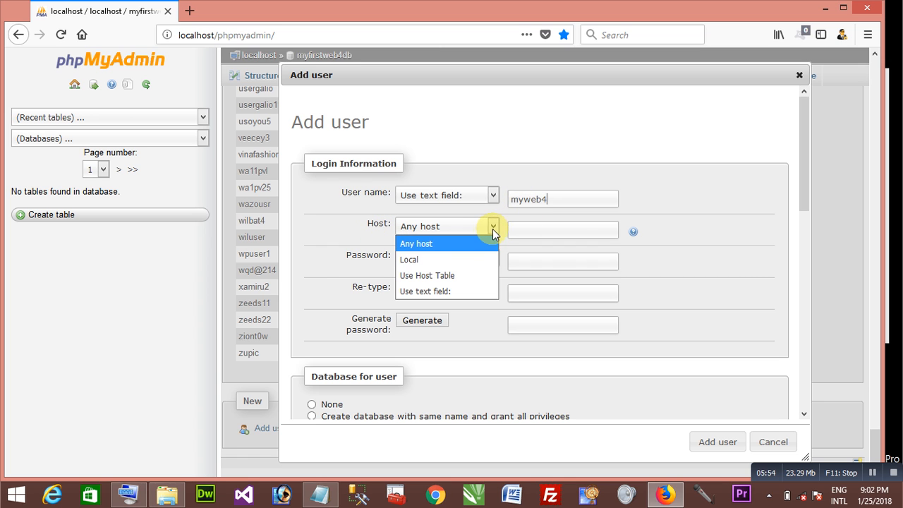
left_click(432, 261)
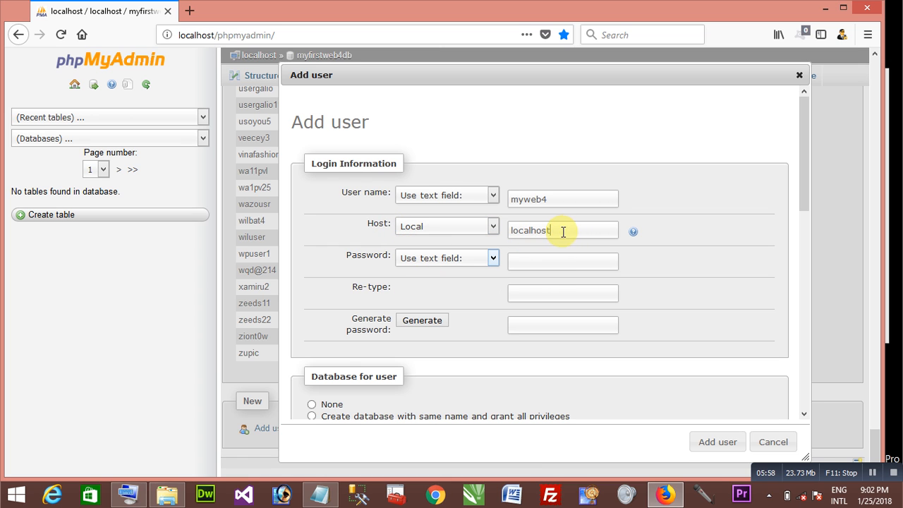
- Copy the database password from the db note and paste it into the new user's Password and Re-type fields
left_click(320, 494)
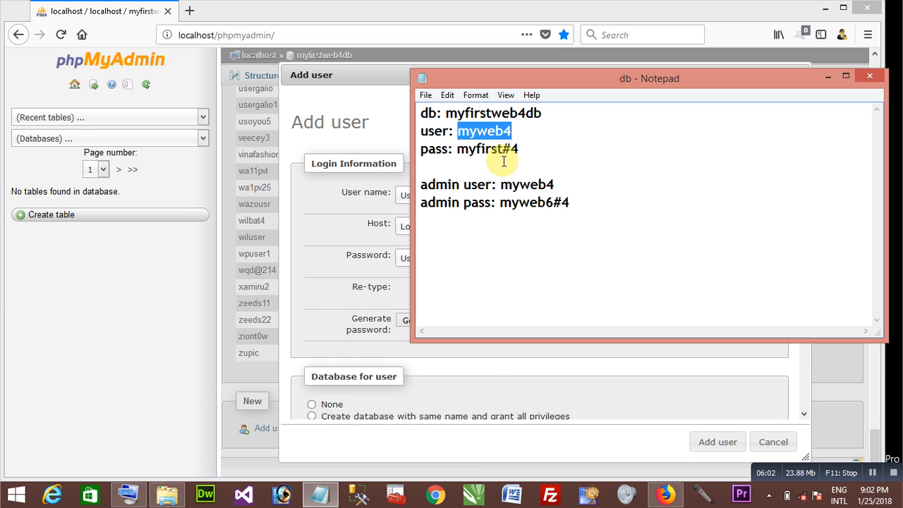
double_click(470, 149)
right_click(477, 149)
left_click(511, 190)
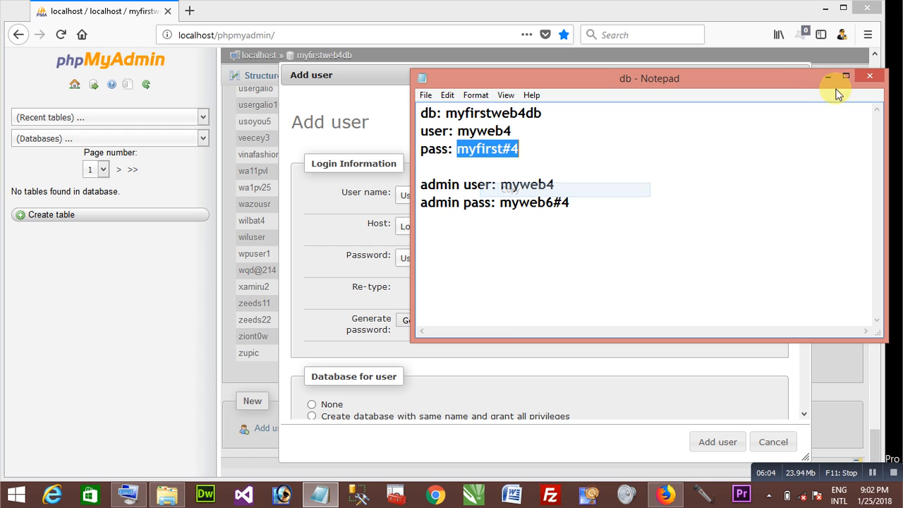
left_click(828, 76)
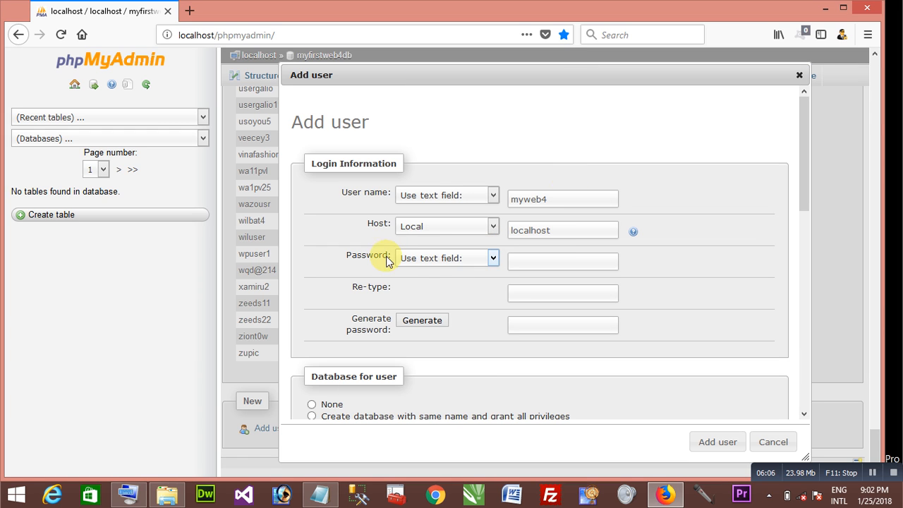
right_click(540, 261)
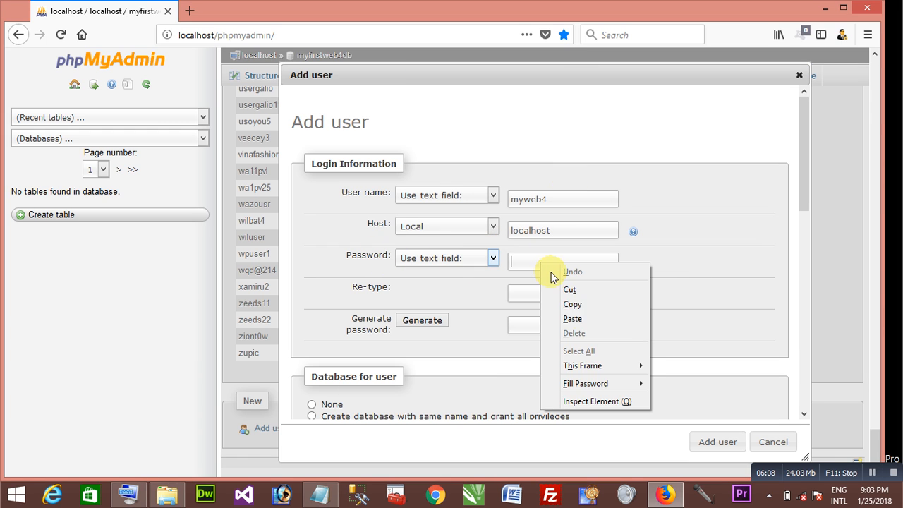
left_click(572, 318)
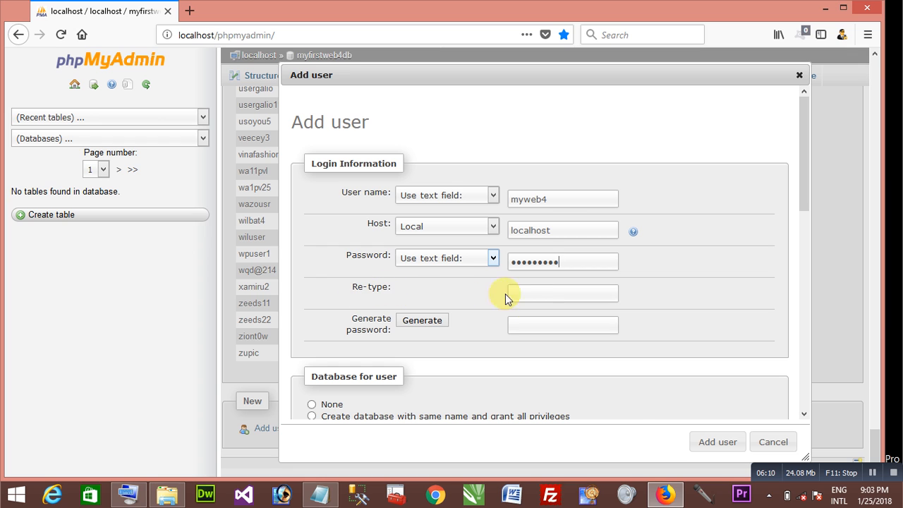
right_click(529, 296)
left_click(560, 355)
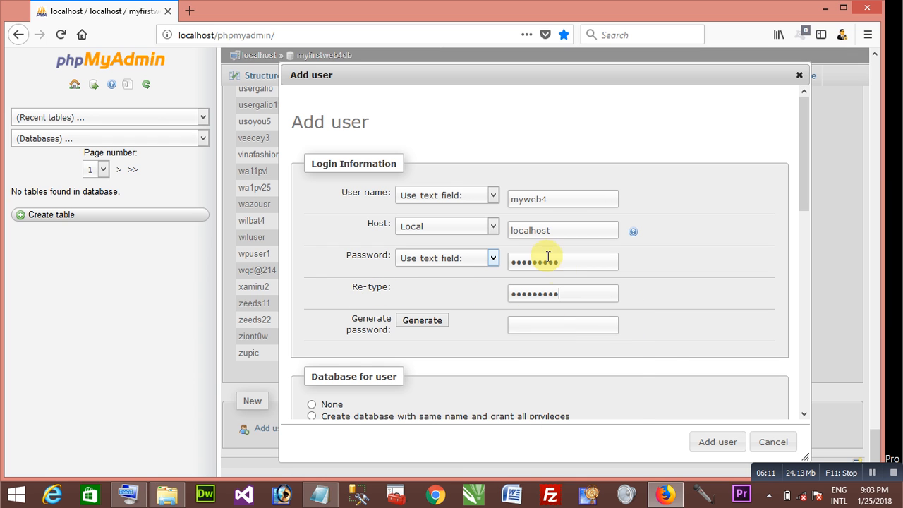
- Grant the new user all global privileges and add the user
left_click_drag(805, 193, 806, 299)
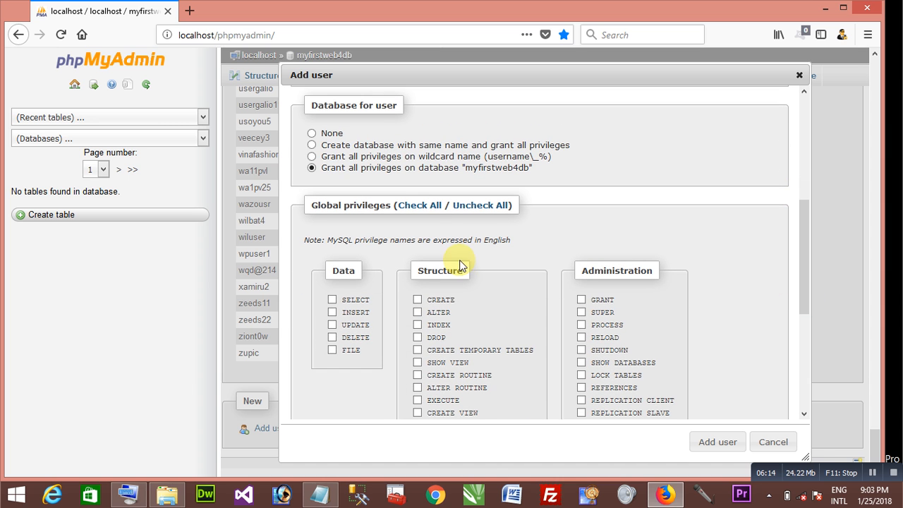
left_click(419, 205)
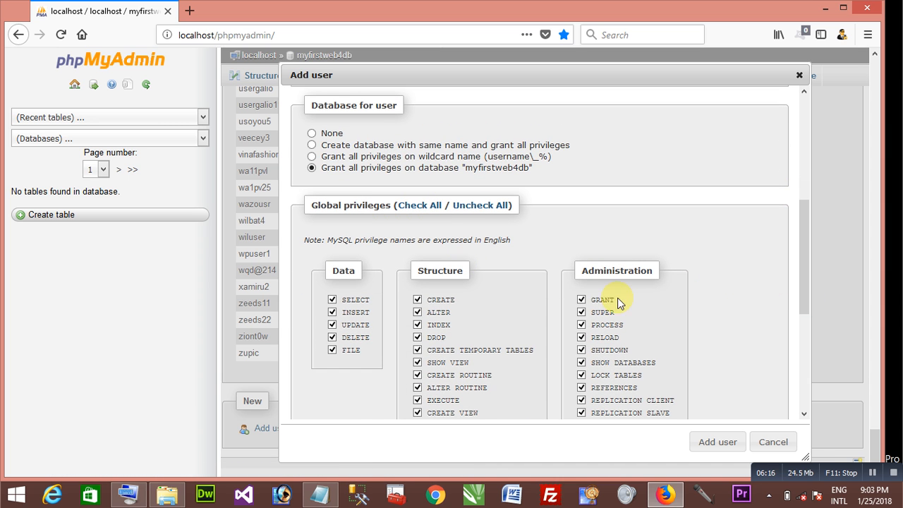
scroll(618, 303, "down", 4)
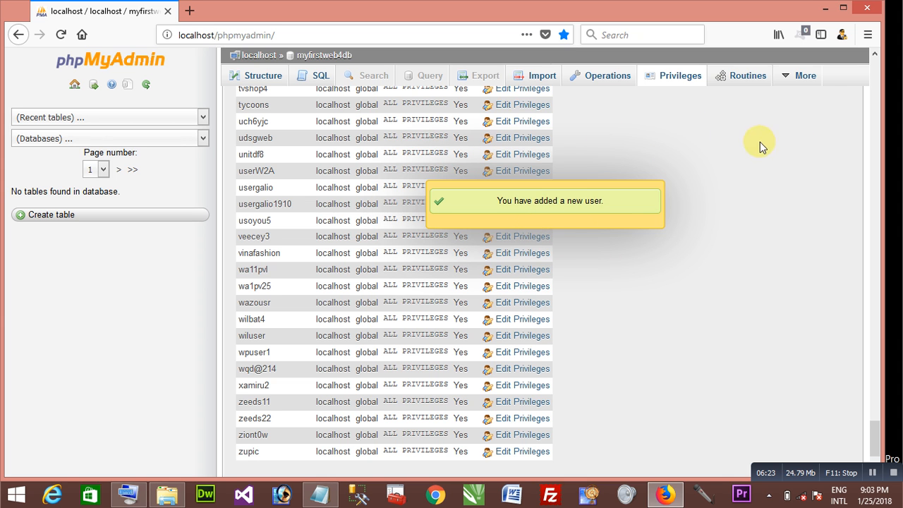
- Switch to the myfirstweb4 folder in File Explorer and copy the folder name myfirstweb4 from its path
left_click(169, 497)
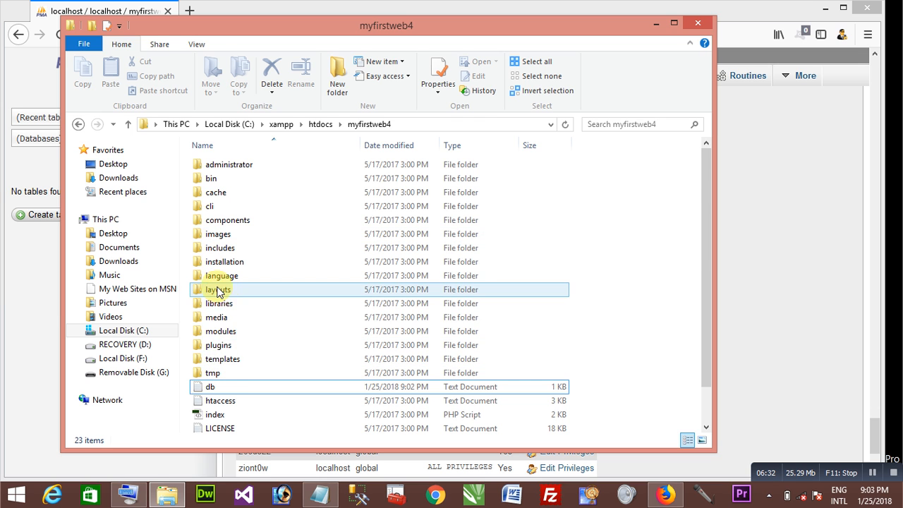
scroll(239, 324, "down", 2)
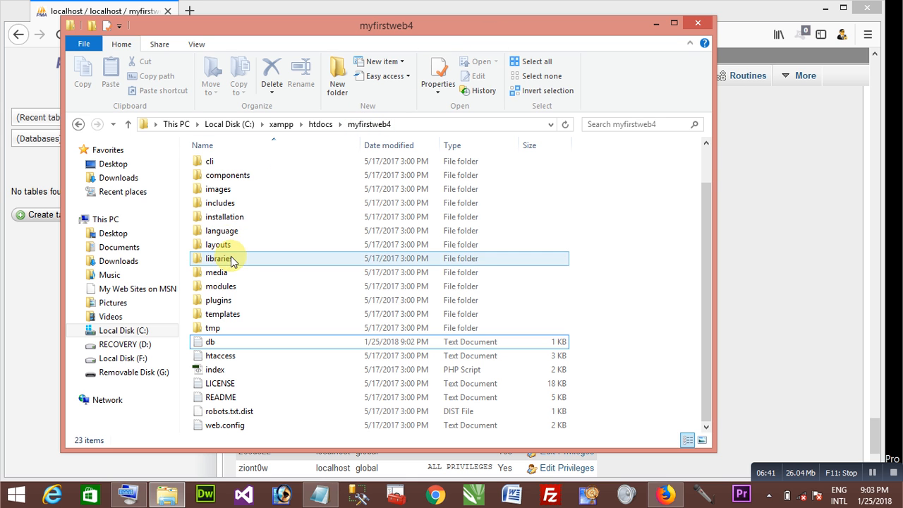
left_click_drag(423, 16, 424, 134)
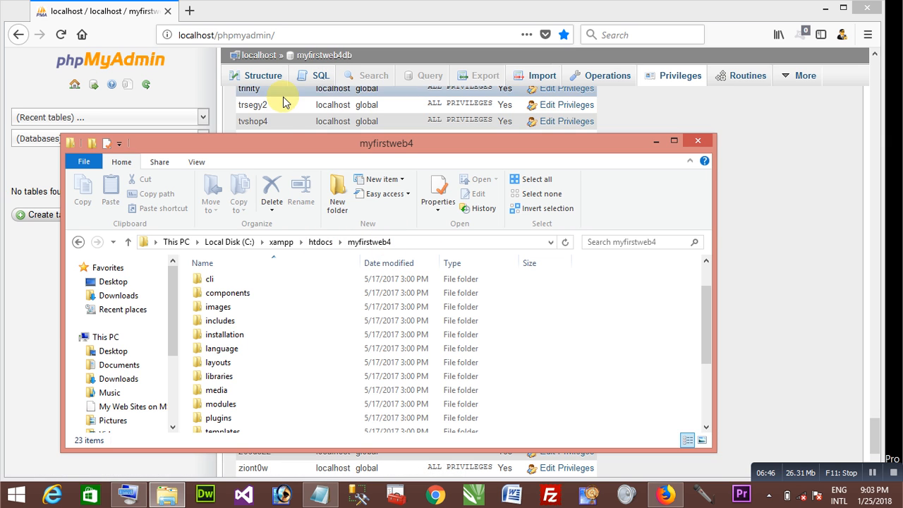
left_click(286, 243)
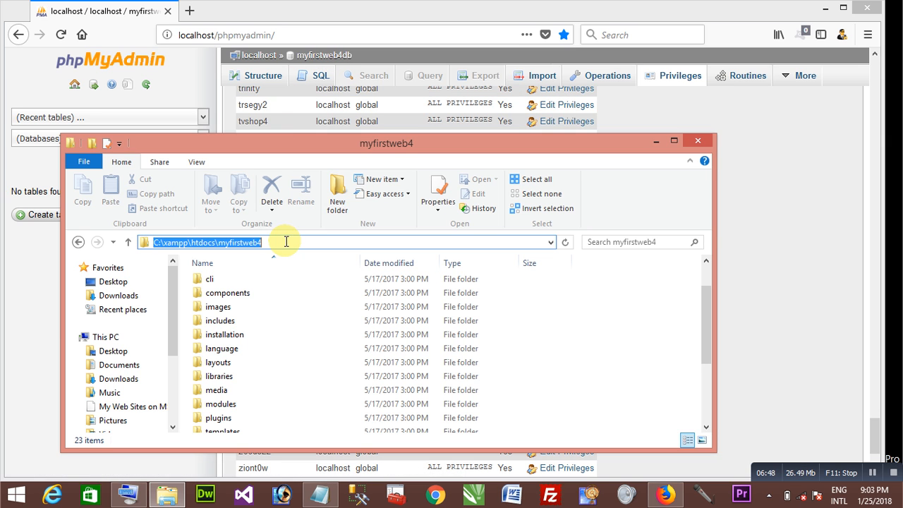
left_click(271, 243)
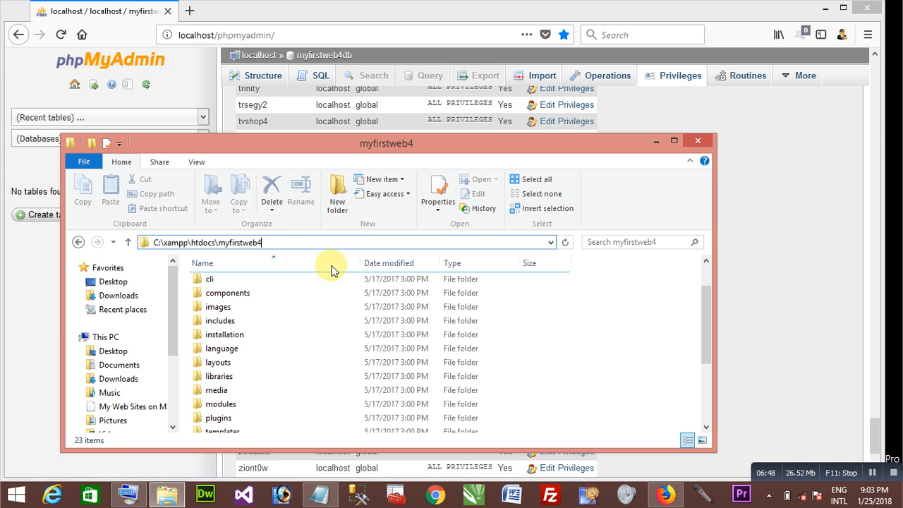
left_click_drag(230, 243, 266, 244)
right_click(248, 244)
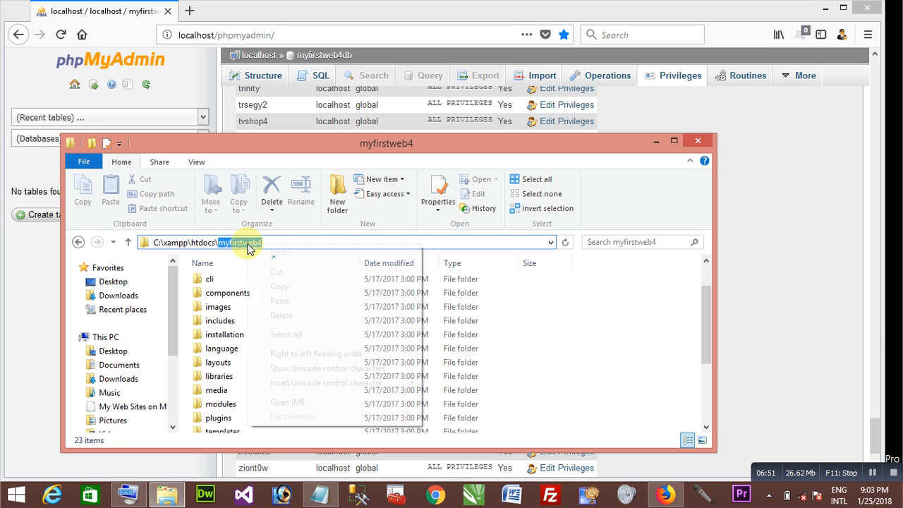
left_click(279, 287)
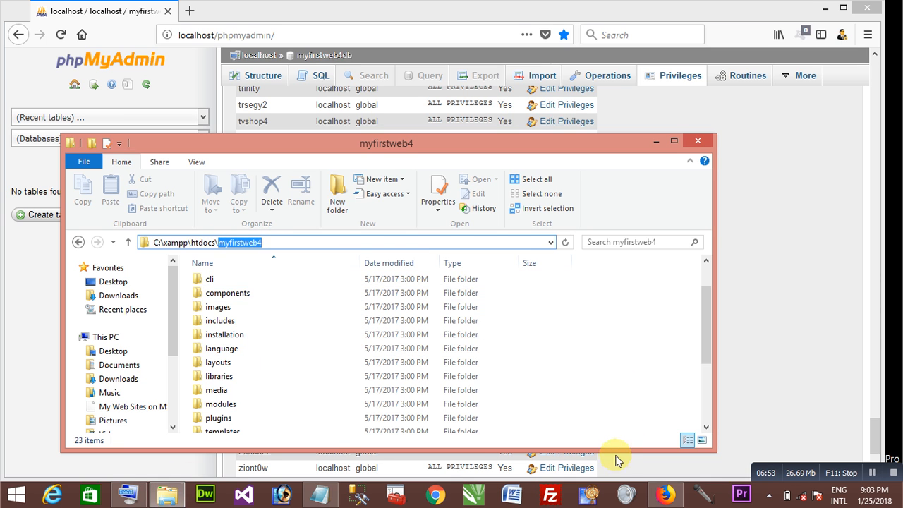
- Switch to Firefox and open localhost/myfirstweb4 in a new browser tab to load the Joomla web installer
left_click(666, 494)
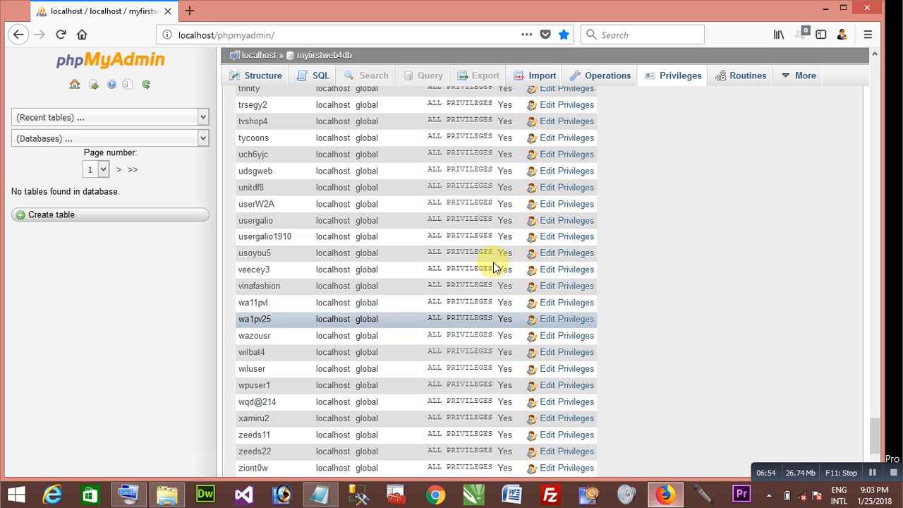
left_click(252, 35)
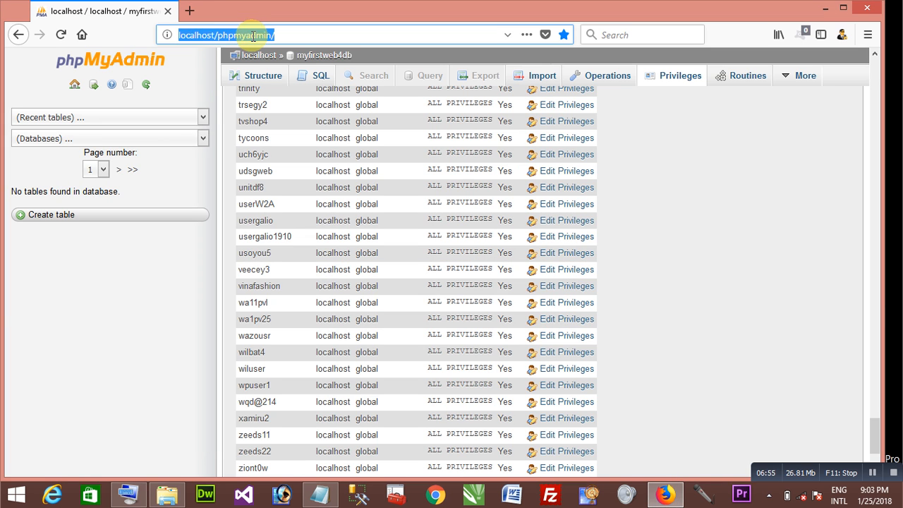
left_click(189, 11)
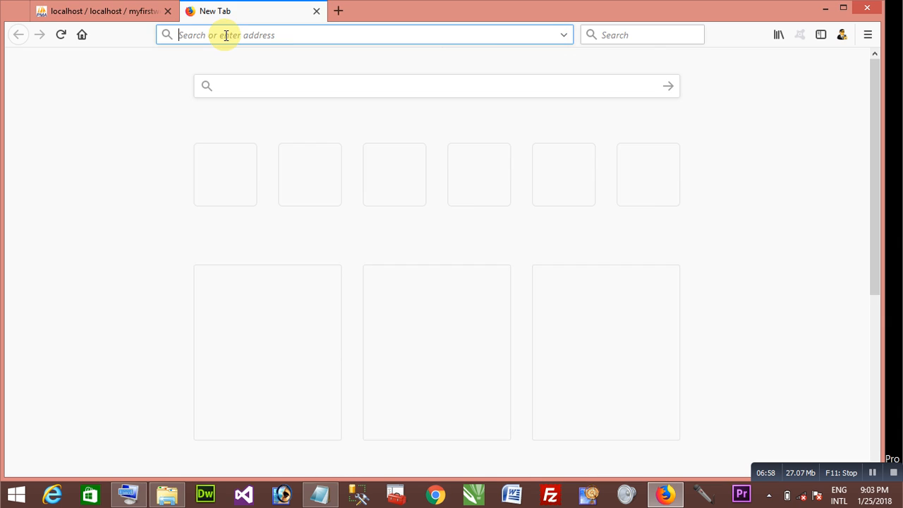
left_click(127, 497)
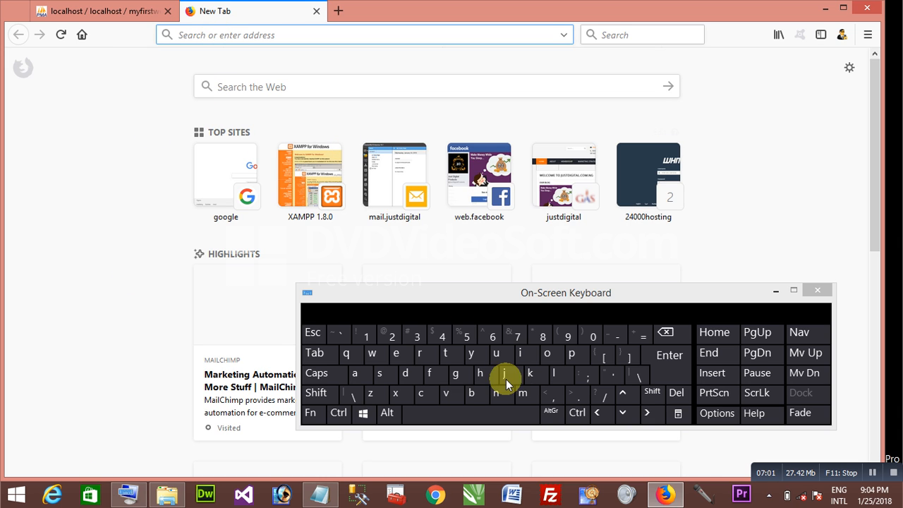
left_click(556, 374)
left_click(548, 353)
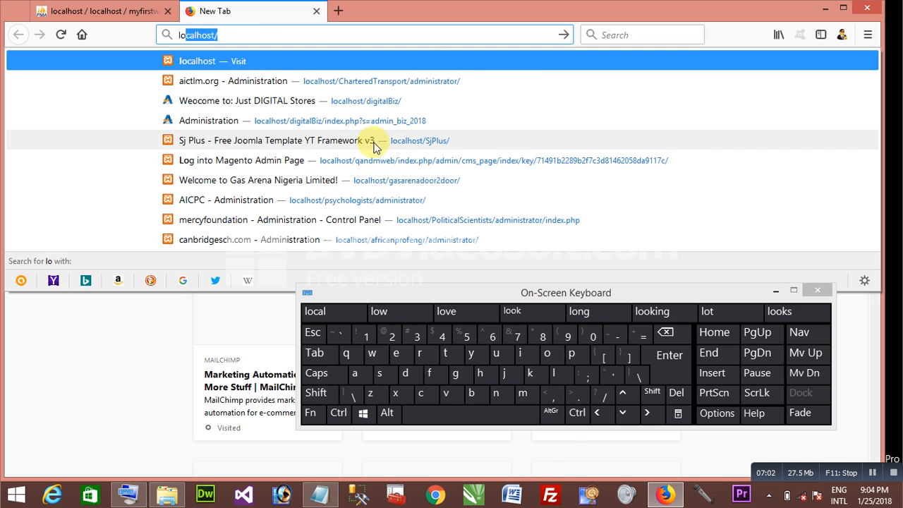
left_click(306, 38)
right_click(302, 37)
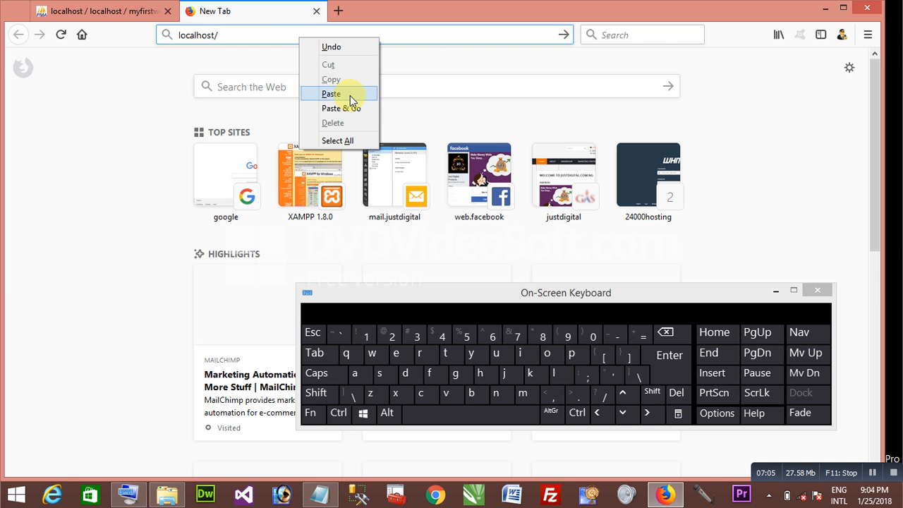
left_click(331, 94)
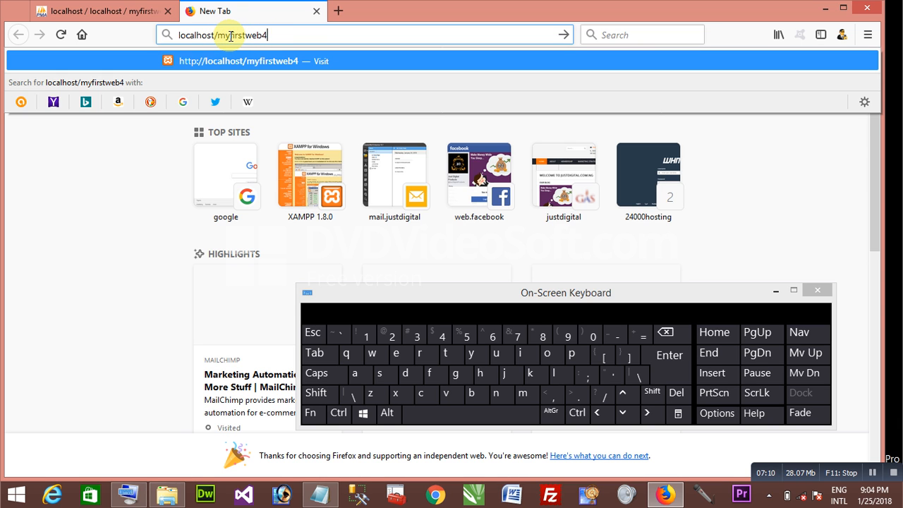
left_click(230, 36)
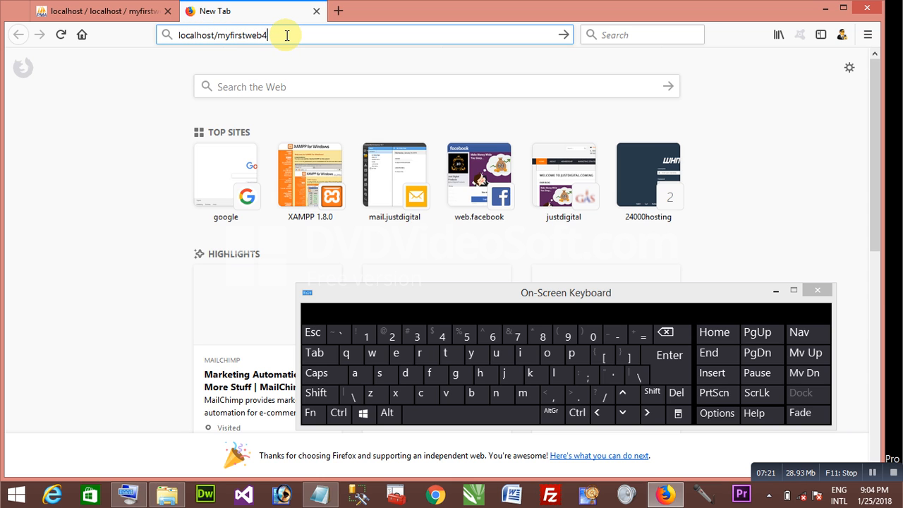
left_click(674, 366)
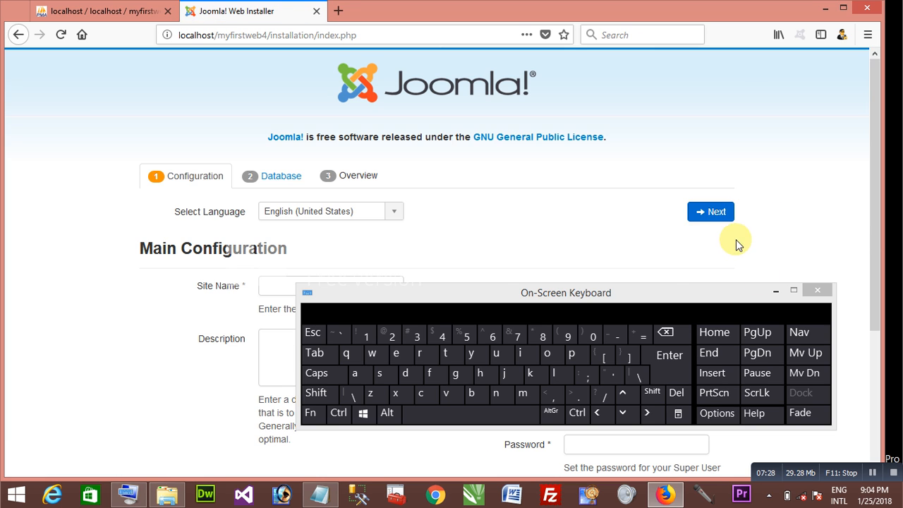
left_click(777, 292)
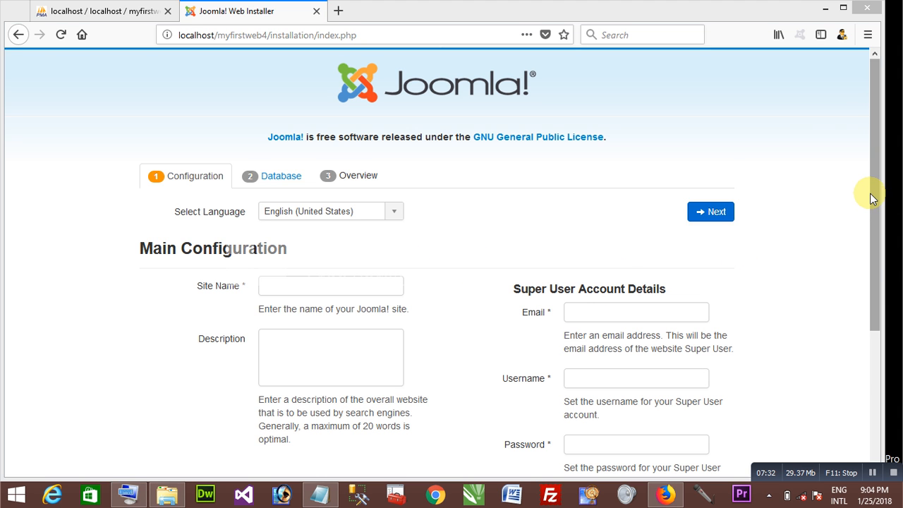
- Copy myfirstweb from the database name in the db note and paste it into the installer's Site Name field
left_click_drag(874, 198, 878, 262)
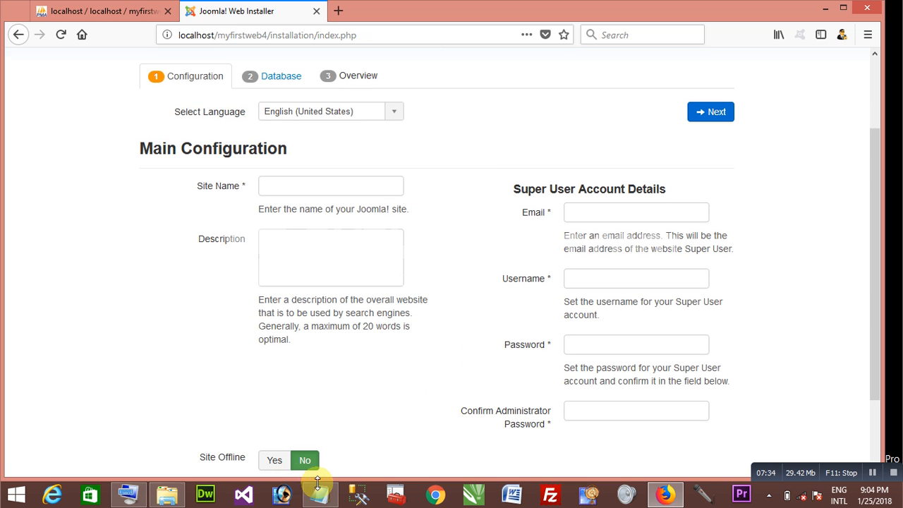
left_click(318, 487)
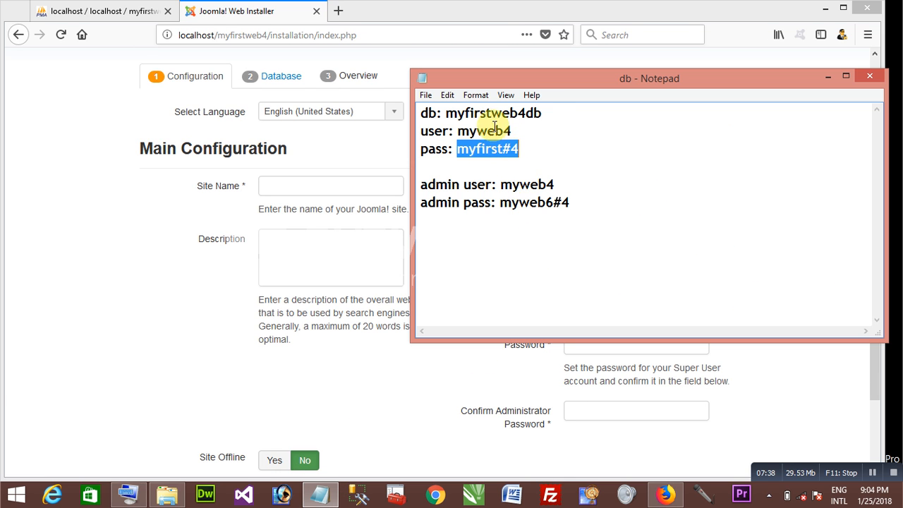
left_click_drag(446, 113, 509, 117)
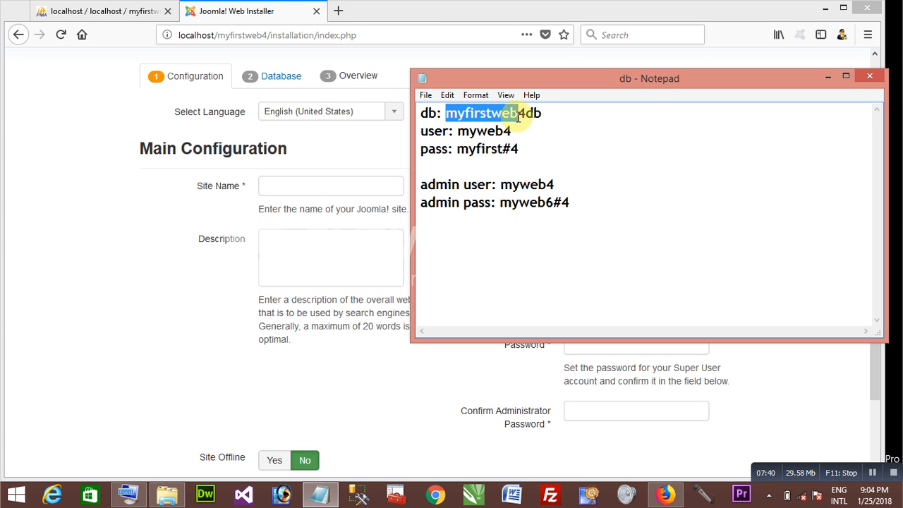
right_click(514, 116)
left_click(540, 162)
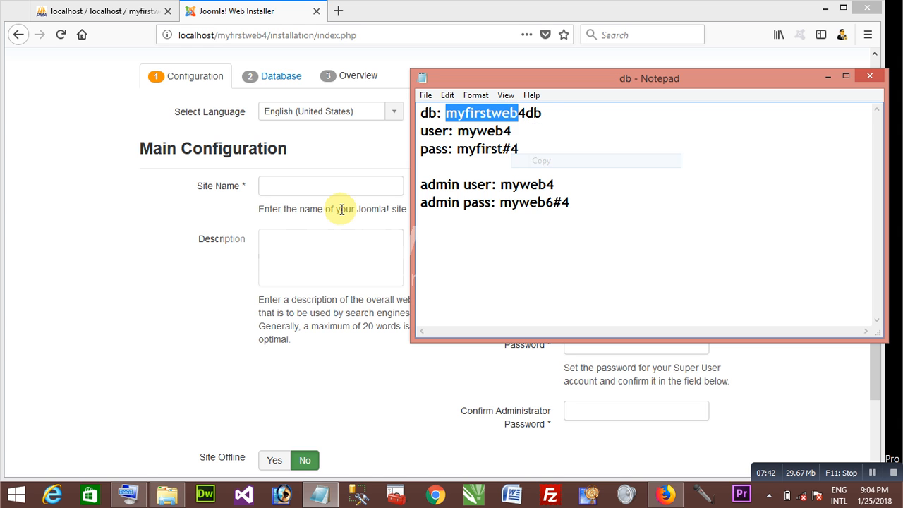
left_click(330, 187)
right_click(330, 187)
left_click(361, 244)
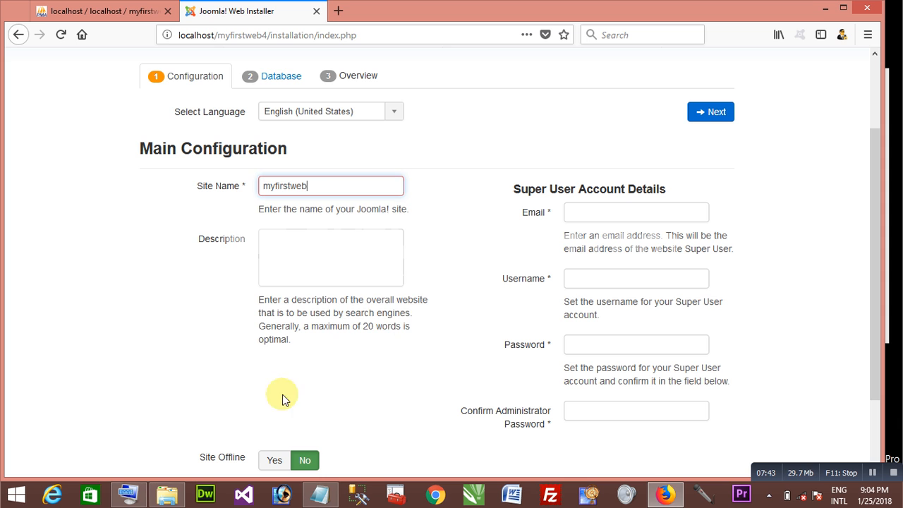
- Add spaces to the Site Name so it reads "my first web"
left_click(128, 494)
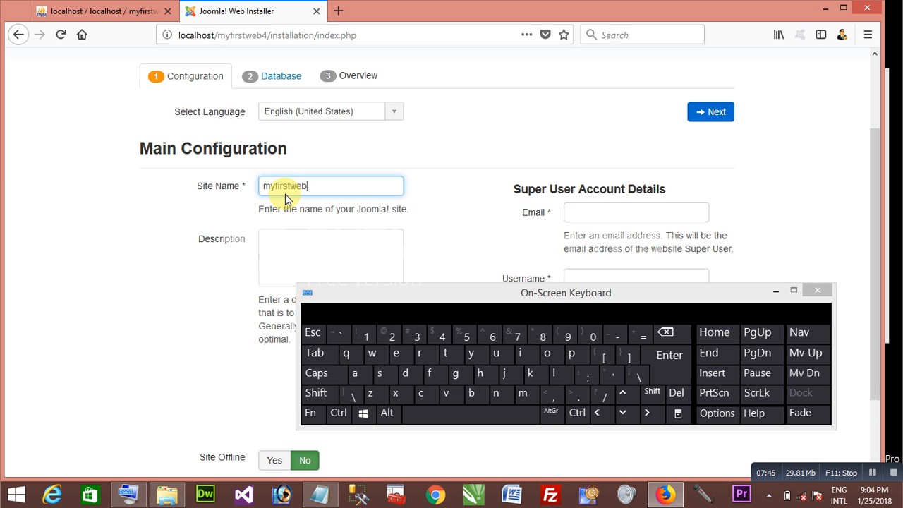
left_click(275, 186)
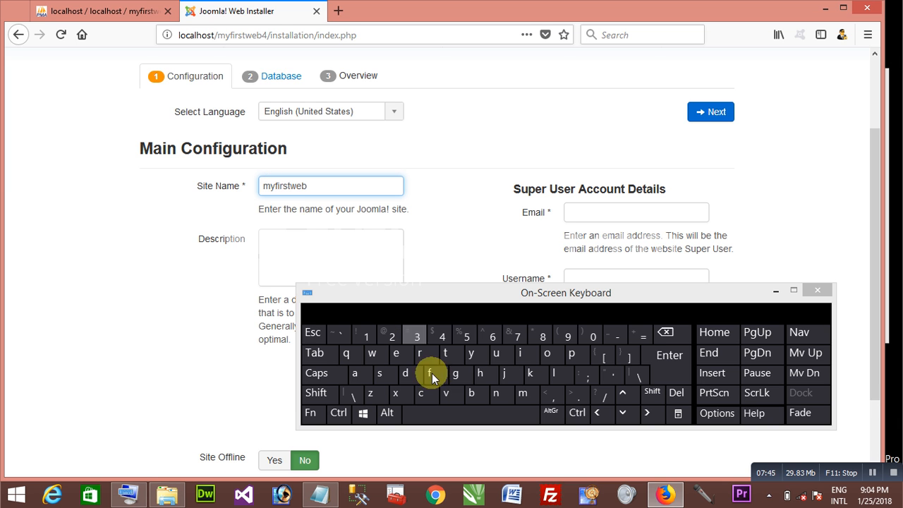
left_click(453, 413)
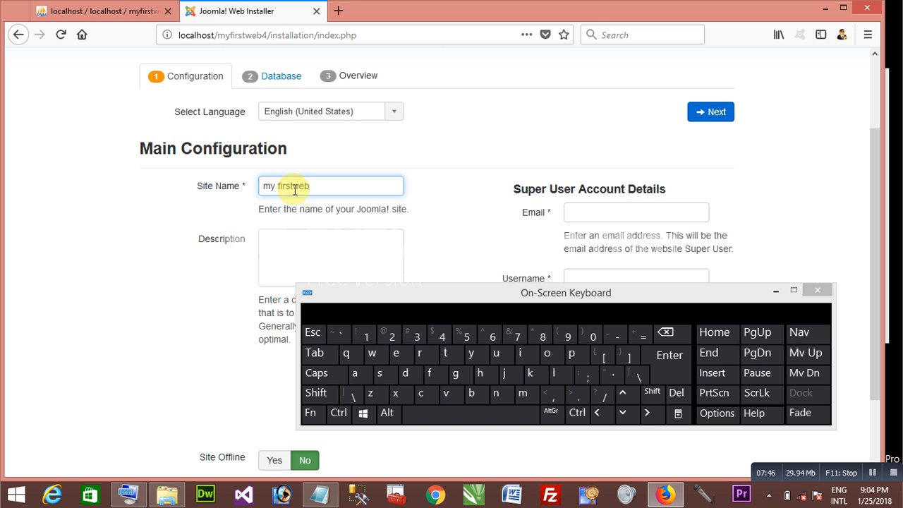
left_click(475, 409)
triple_click(302, 186)
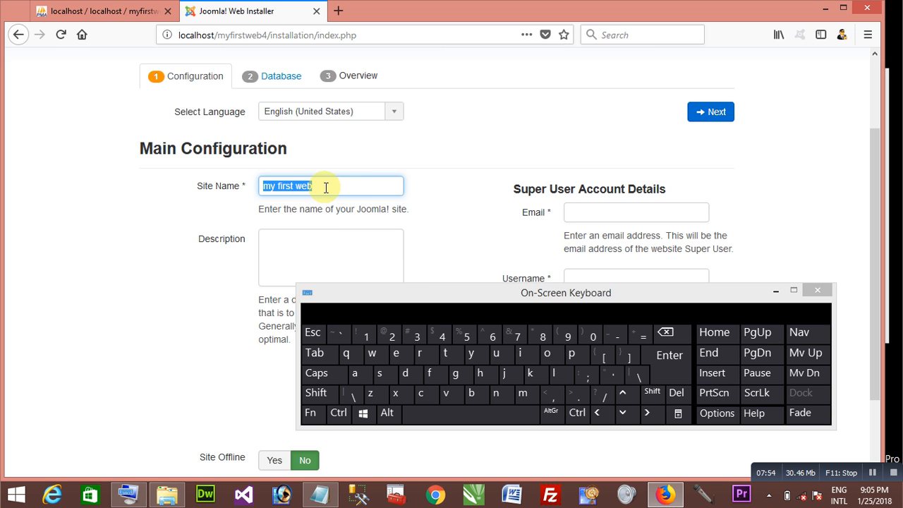
left_click(321, 187)
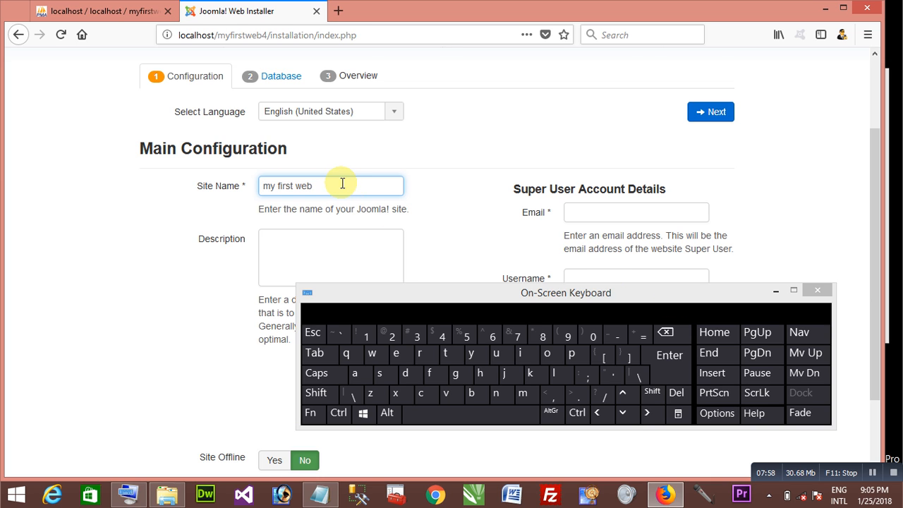
left_click_drag(326, 187, 246, 193)
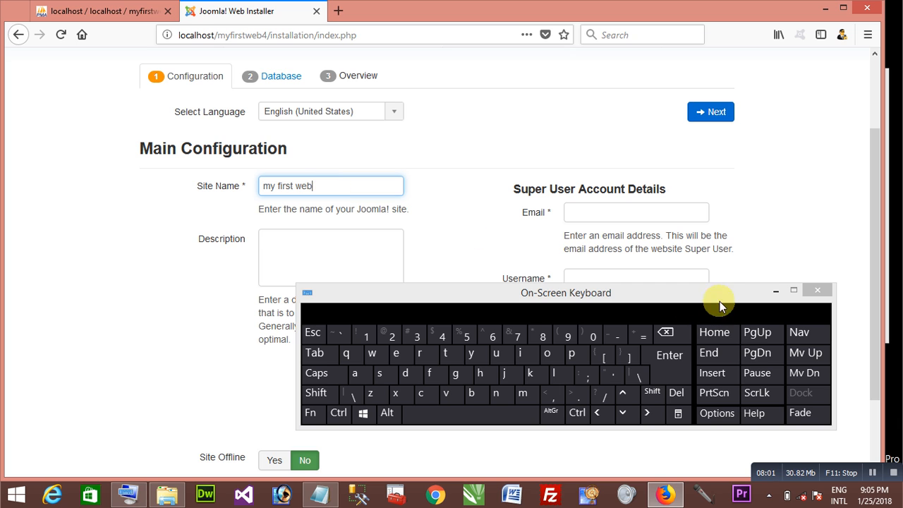
- Fill in the Super User's Email field by pasting the copied site name and completing it into the site's info e-mail address
right_click(590, 213)
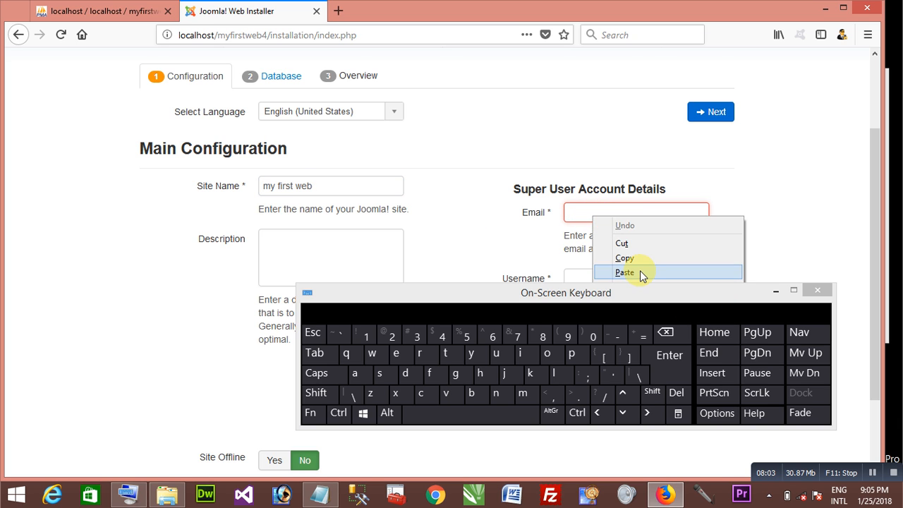
left_click(640, 271)
left_click(569, 213)
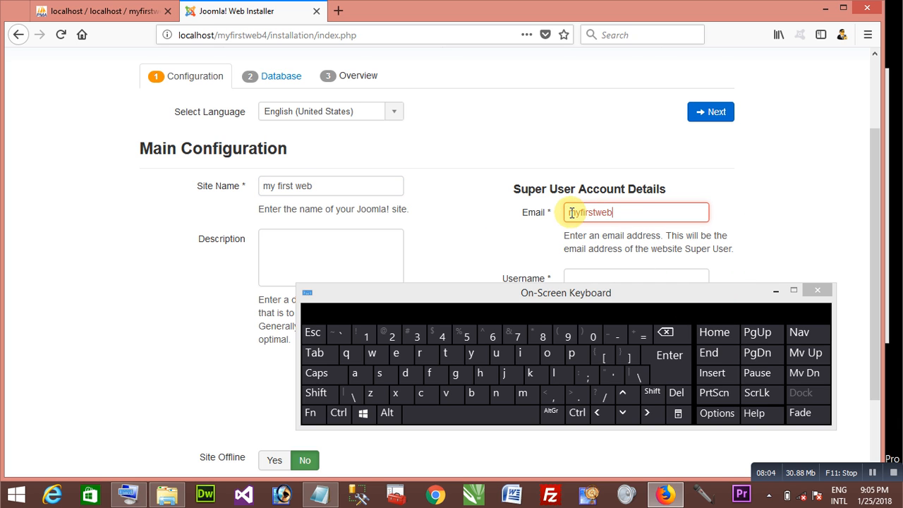
left_click(525, 353)
left_click(498, 394)
left_click(429, 373)
left_click(548, 355)
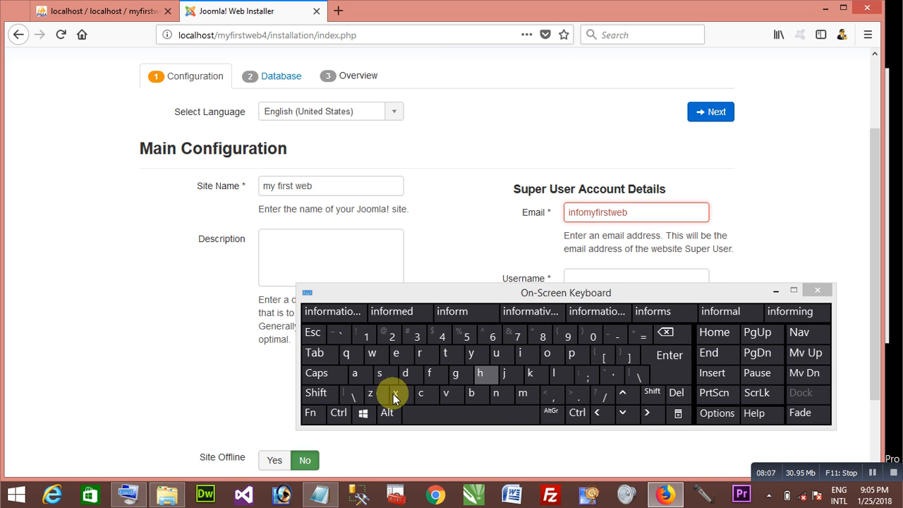
left_click(322, 398)
left_click(385, 332)
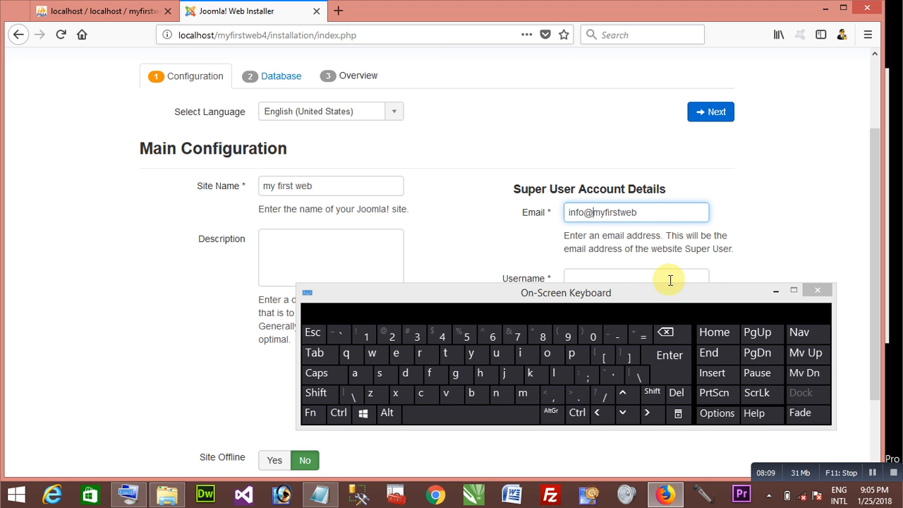
left_click(577, 398)
left_click(420, 393)
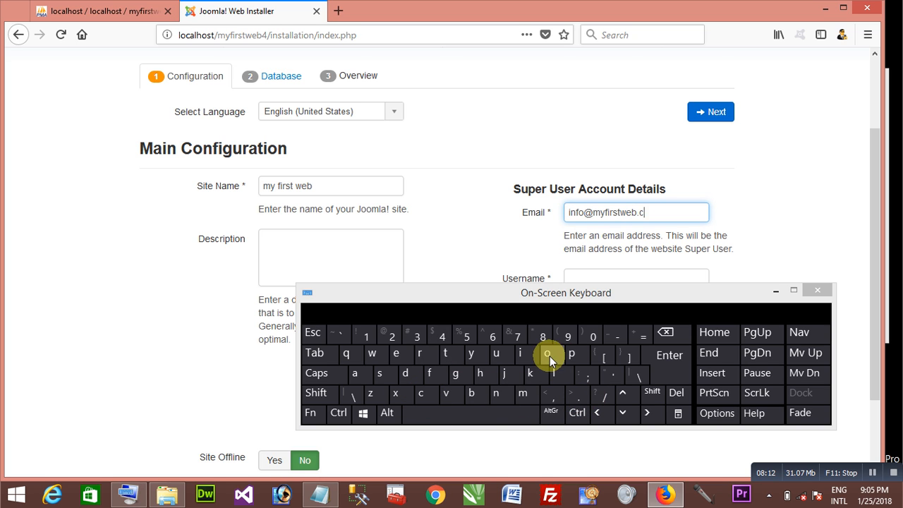
left_click(523, 393)
- Move the on-screen keyboard clear of the Super User's Email, Username and Password fields
left_click_drag(710, 292, 656, 278)
left_click_drag(478, 130, 565, 30)
left_click(663, 211)
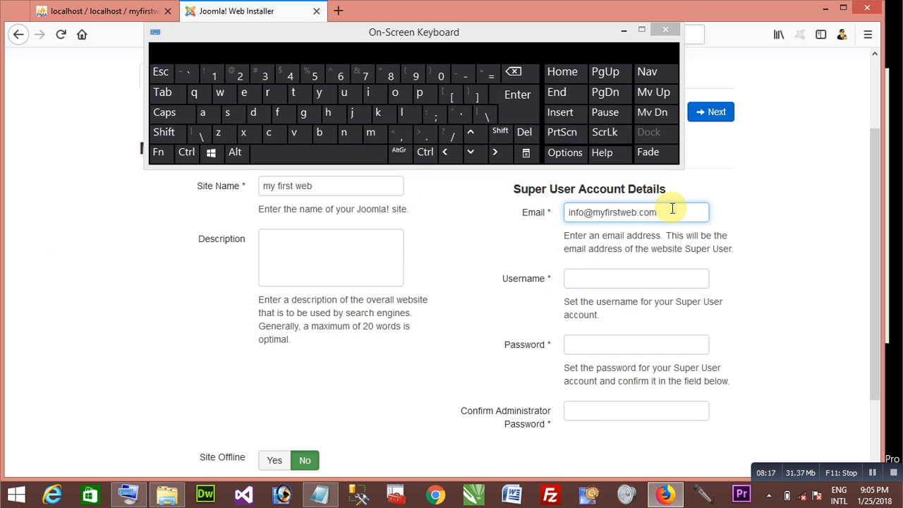
left_click_drag(672, 209, 569, 213)
left_click(674, 210)
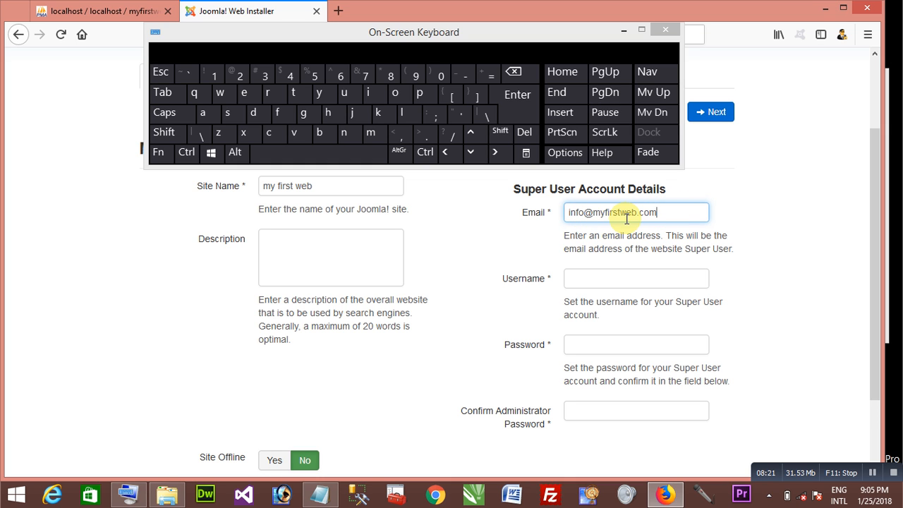
left_click_drag(517, 36, 433, 109)
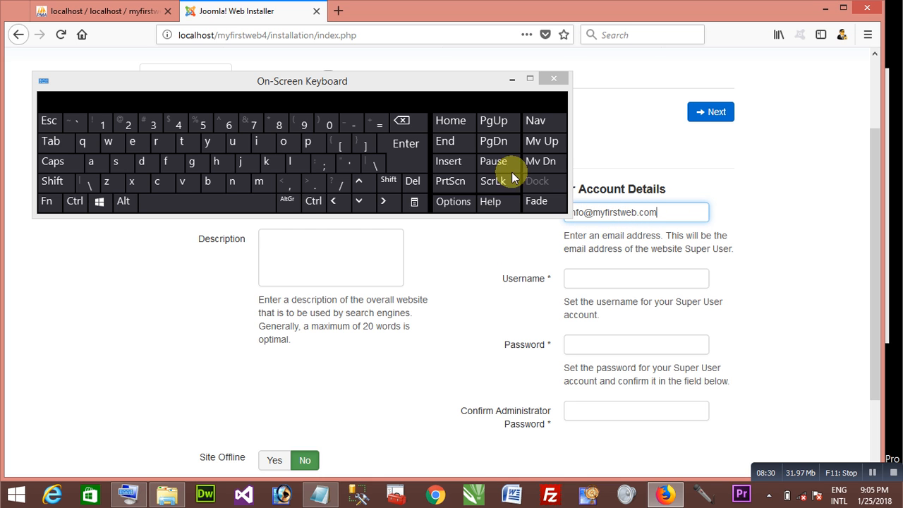
left_click_drag(436, 88, 463, 48)
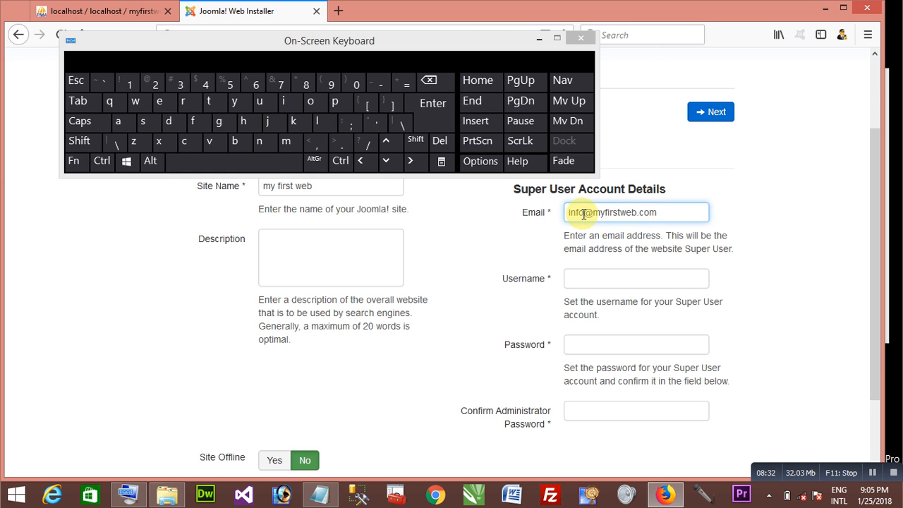
left_click_drag(585, 214, 555, 214)
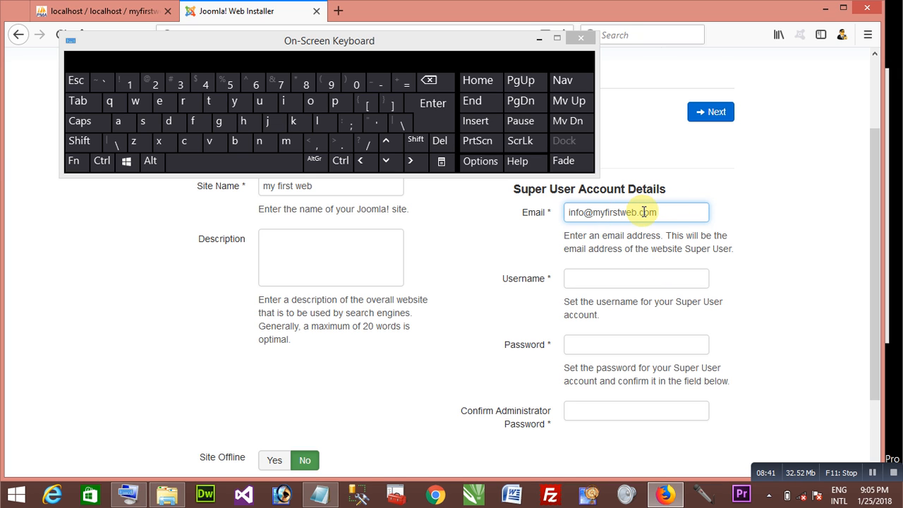
- Hide the on-screen keyboard and copy the admin user myweb4 from the db note into the Super User's Username field
left_click(599, 276)
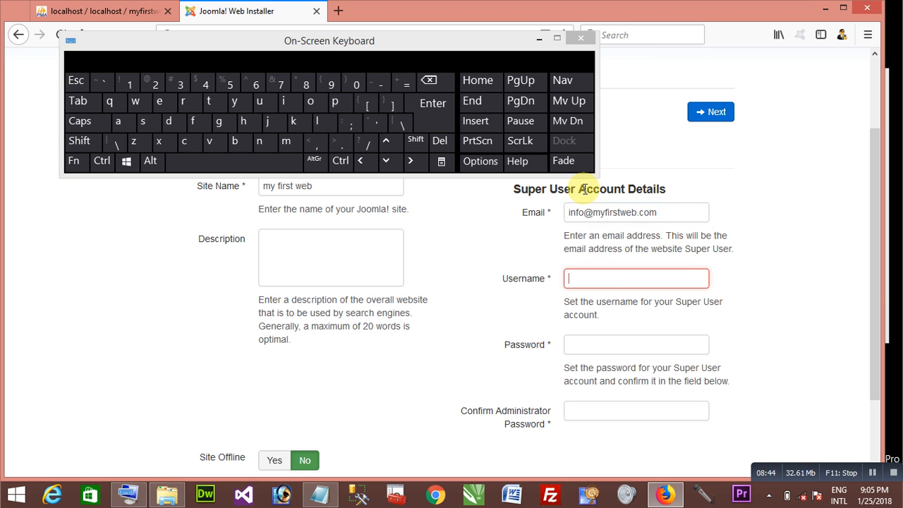
left_click(321, 494)
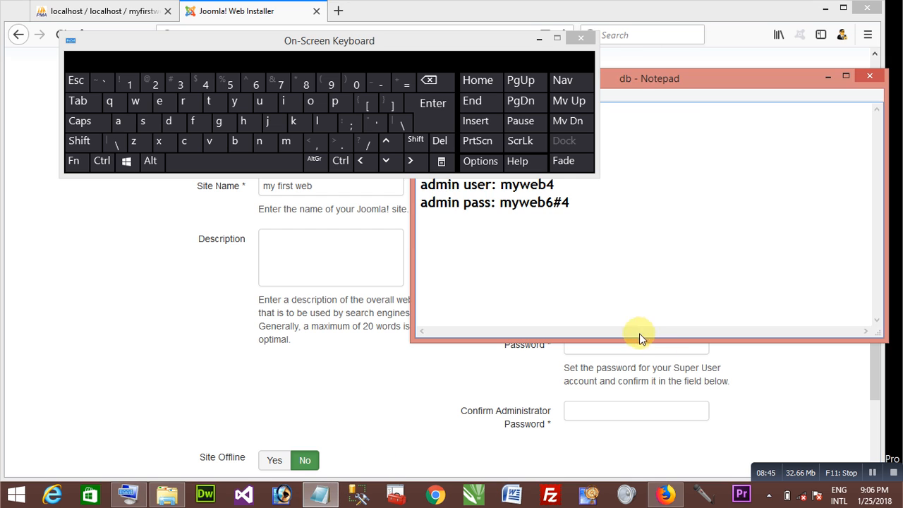
left_click(536, 41)
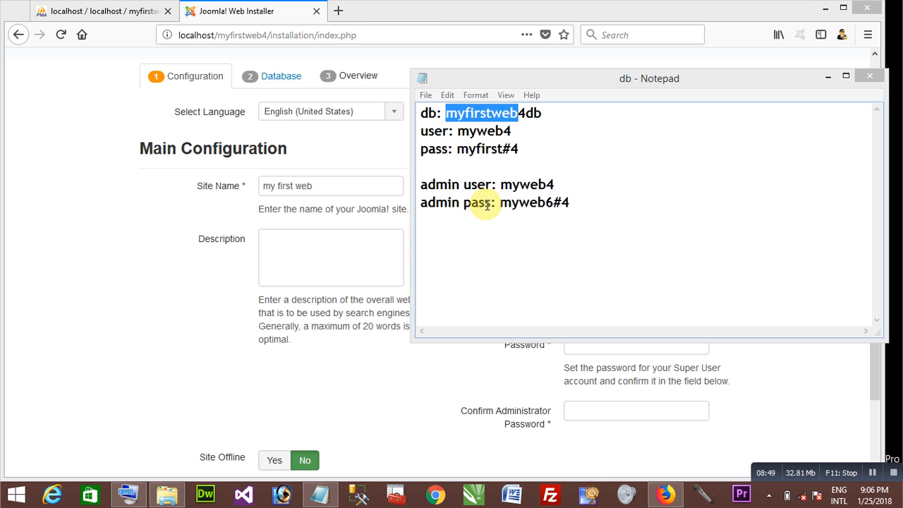
double_click(510, 188)
right_click(521, 182)
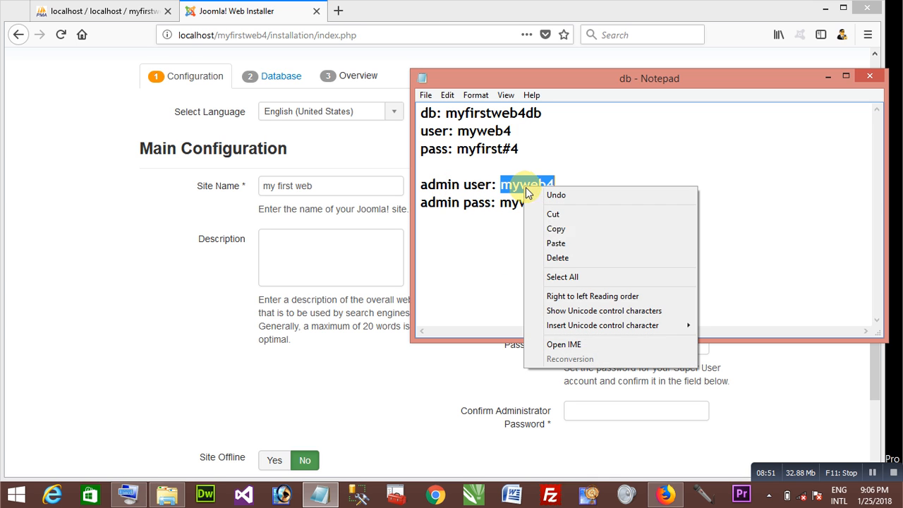
left_click(565, 228)
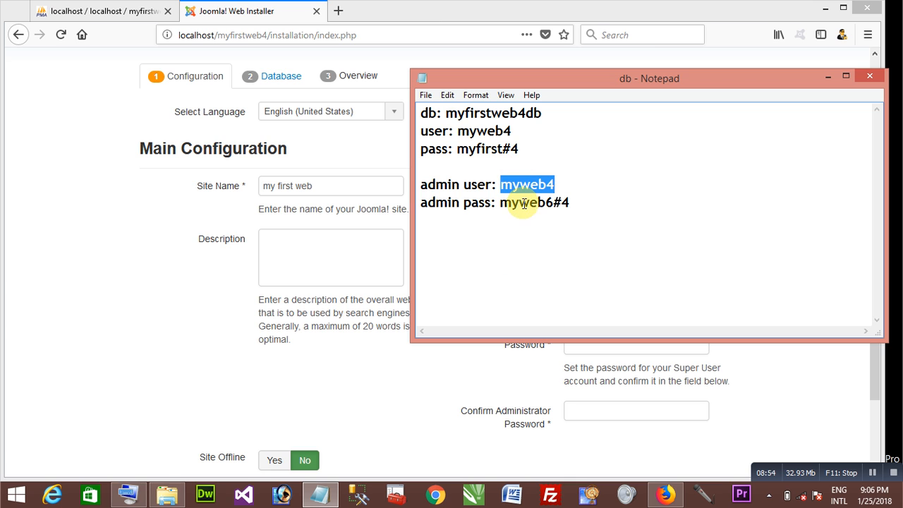
left_click(255, 14)
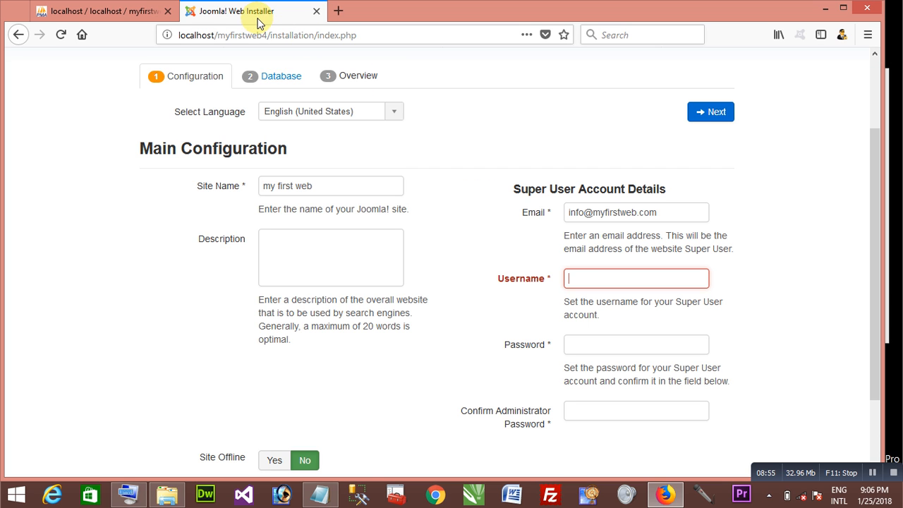
left_click(608, 276)
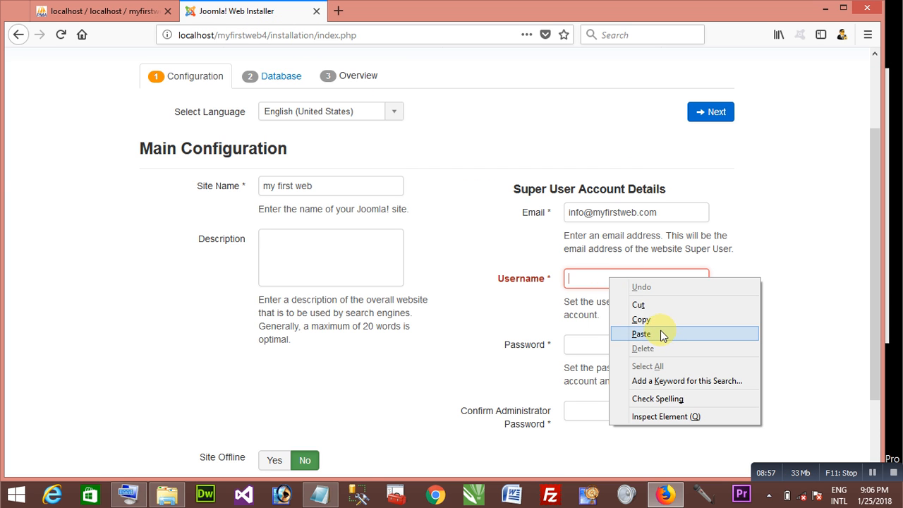
left_click(661, 332)
- Copy the admin password from the db note into the Super User's Password and Confirm Administrator Password fields, and proceed to the Database configuration
left_click(330, 488)
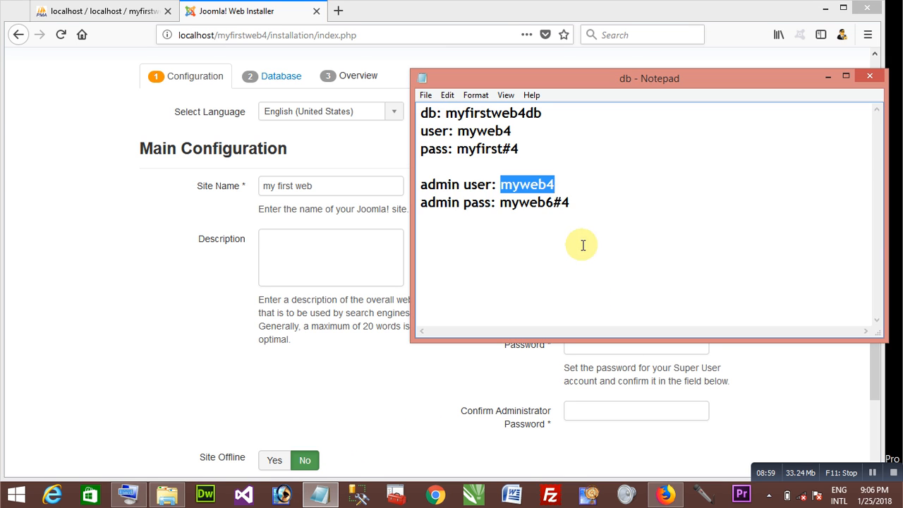
double_click(544, 203)
right_click(547, 202)
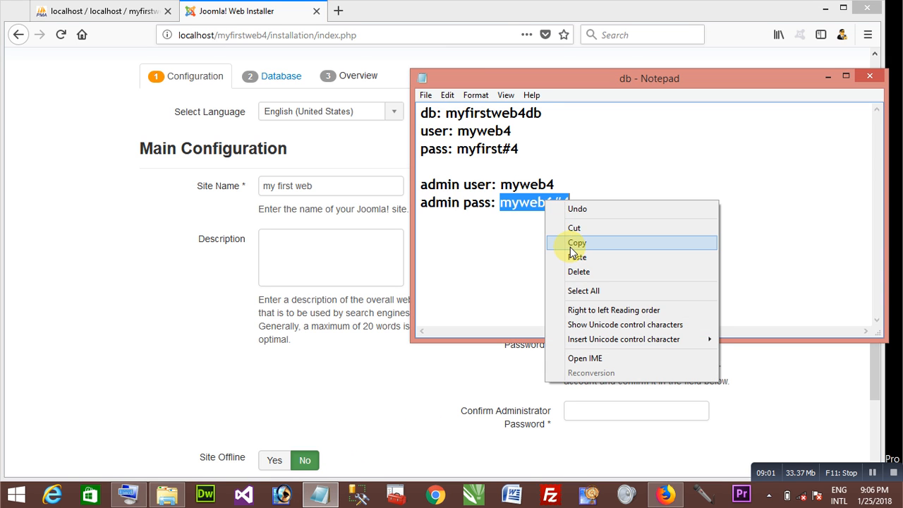
left_click(577, 243)
left_click(233, 16)
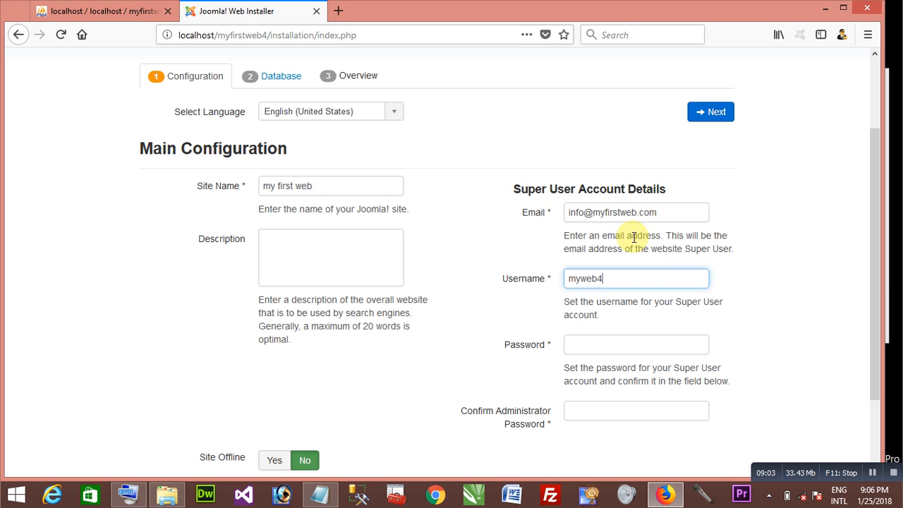
scroll(873, 300, "down", 1)
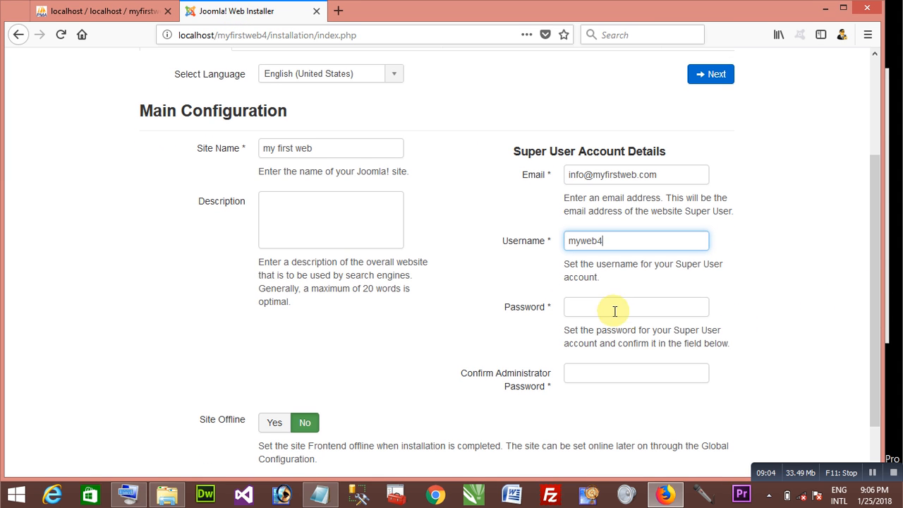
right_click(611, 306)
left_click(661, 362)
right_click(590, 373)
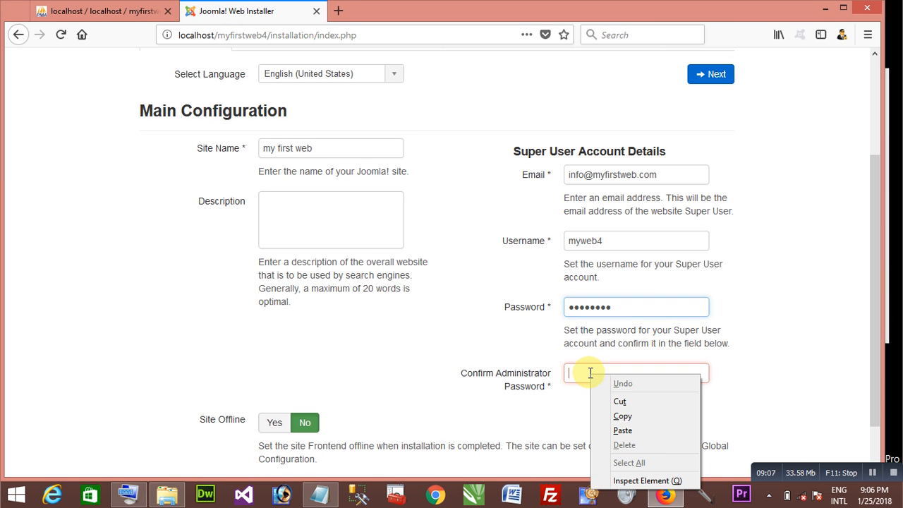
left_click(627, 431)
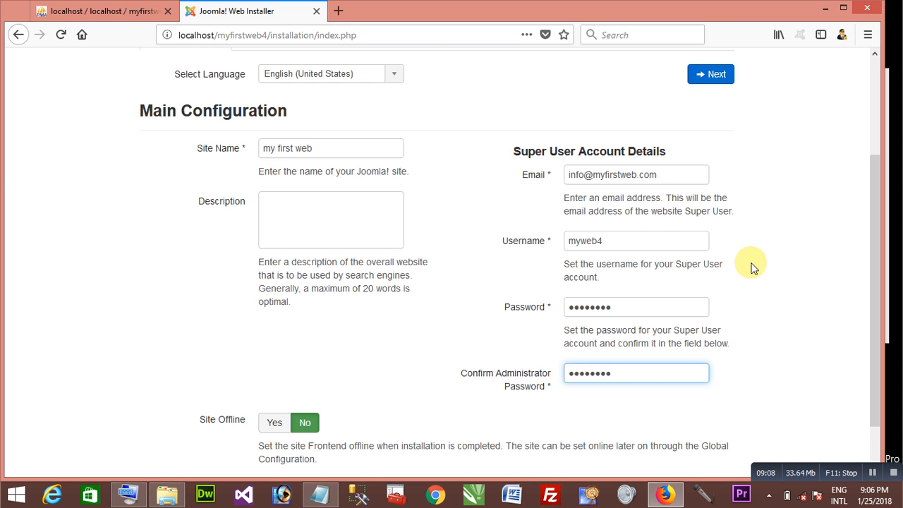
scroll(752, 264, "up", 4)
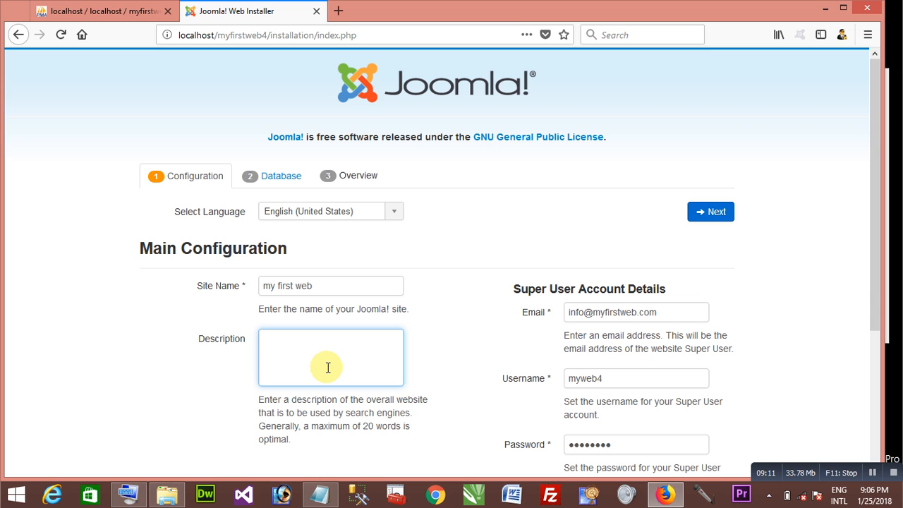
left_click(715, 212)
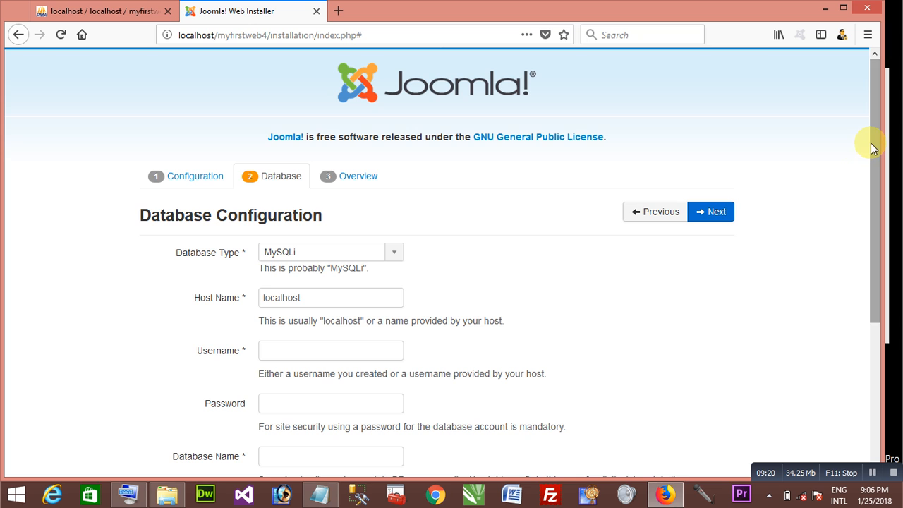
- Copy the database name myfirstweb4db from the db note into the Database Name field of the Database Configuration
left_click_drag(875, 145, 875, 204)
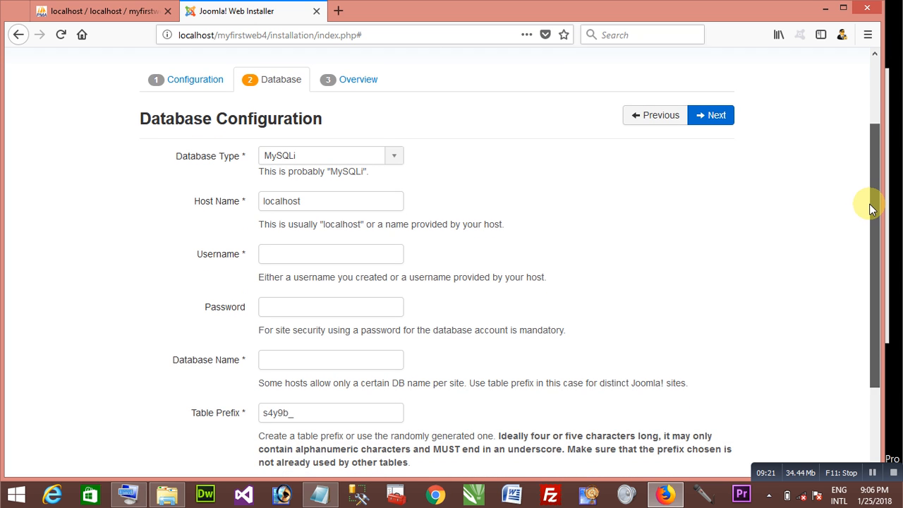
left_click(293, 255)
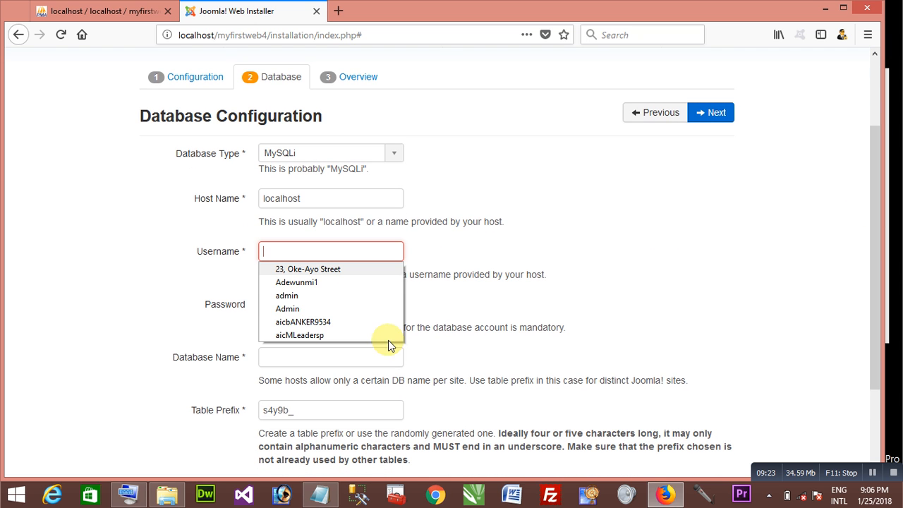
left_click(320, 494)
left_click(480, 114)
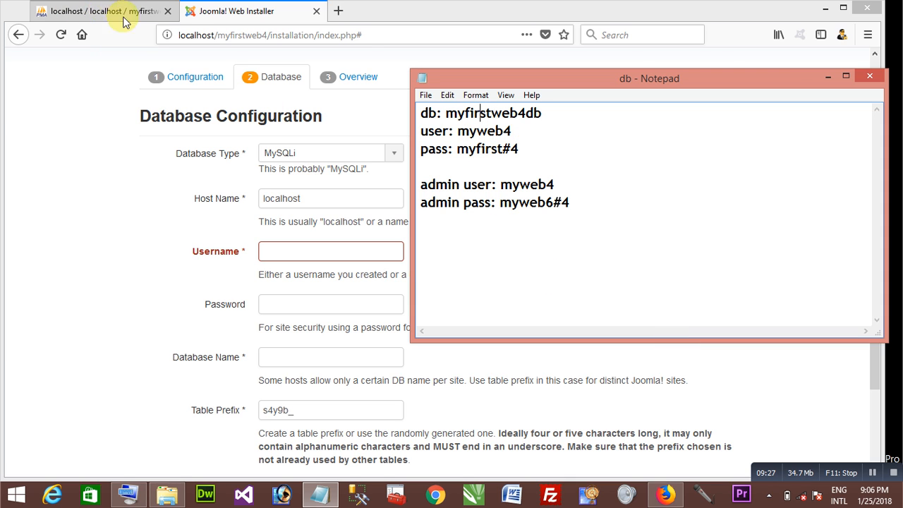
double_click(487, 114)
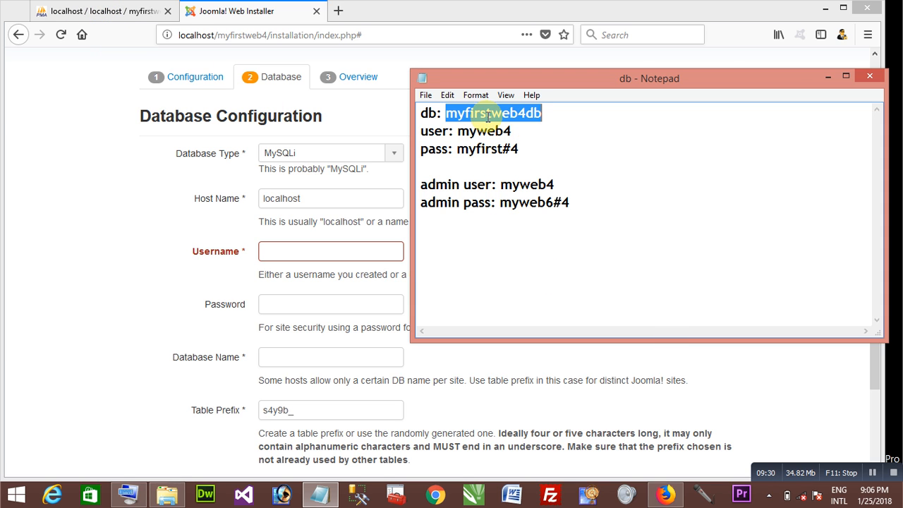
right_click(481, 114)
left_click(522, 158)
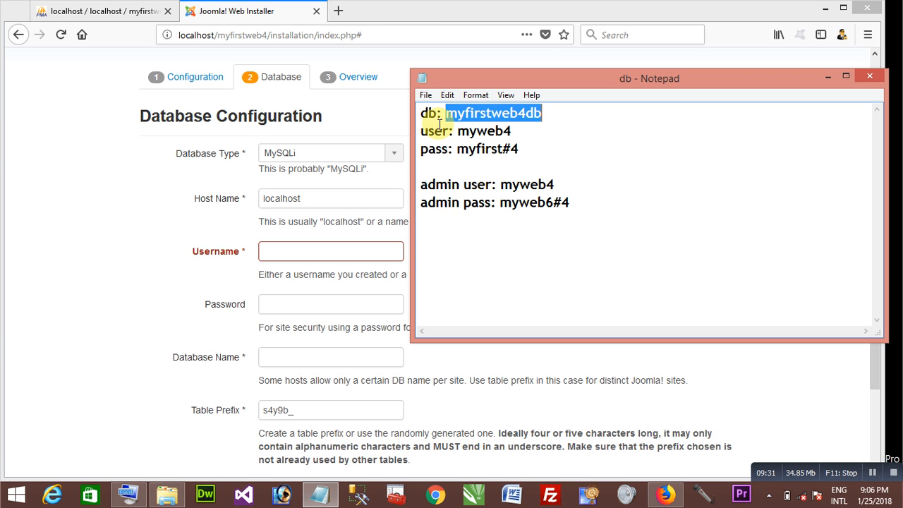
right_click(277, 357)
left_click(318, 254)
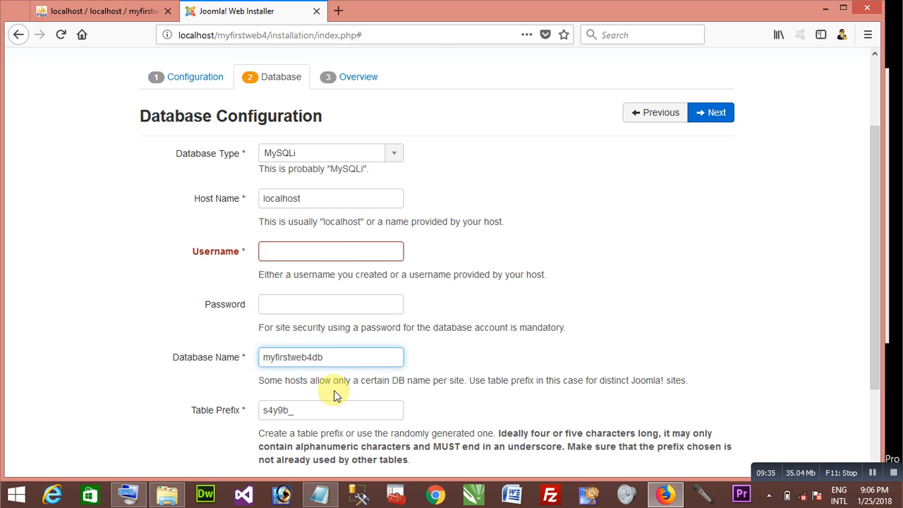
- Copy the database user myweb4 from the db note into the Username field of the Database Configuration
left_click(319, 494)
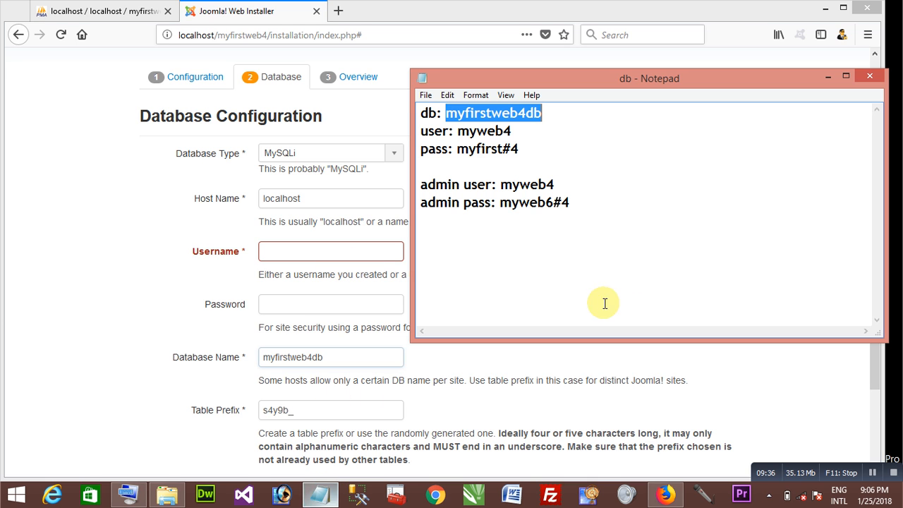
double_click(484, 130)
right_click(484, 129)
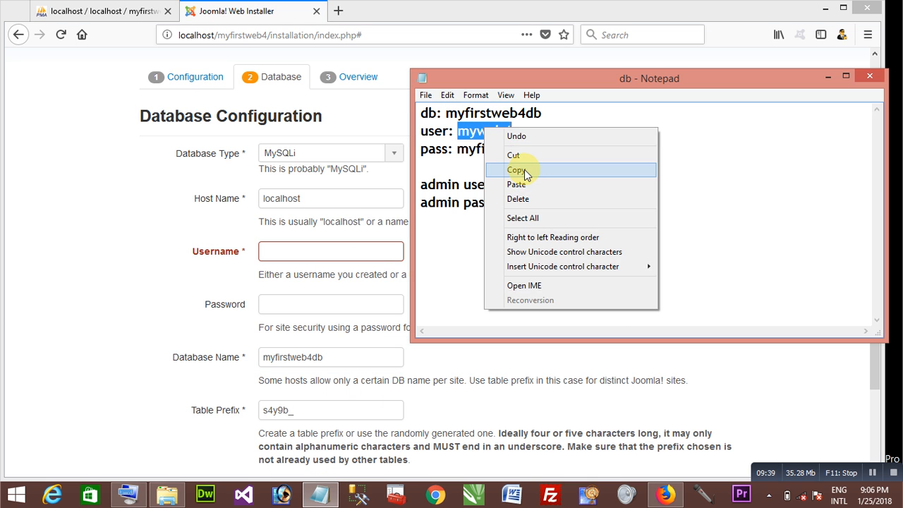
left_click(524, 170)
left_click(299, 254)
right_click(300, 257)
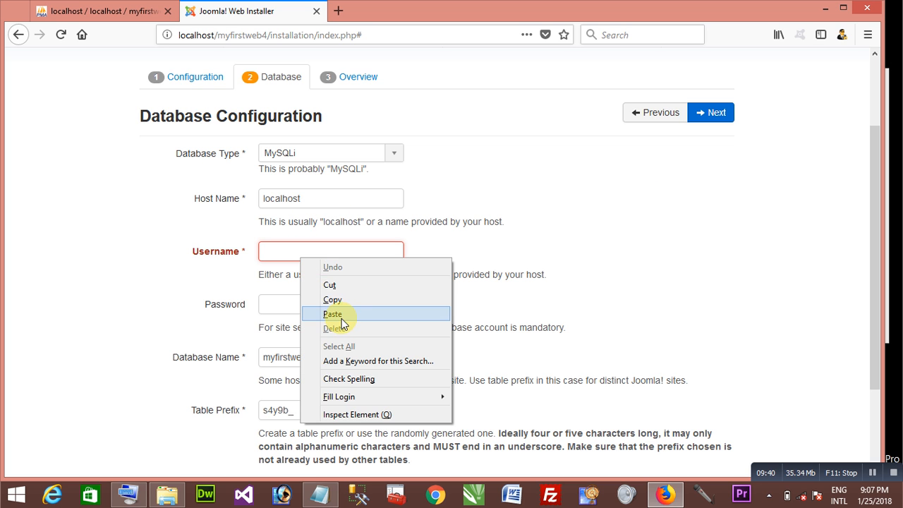
left_click(333, 314)
- Copy the database password from the db note into the Database Configuration's Password field and proceed to the installation Overview
left_click(320, 494)
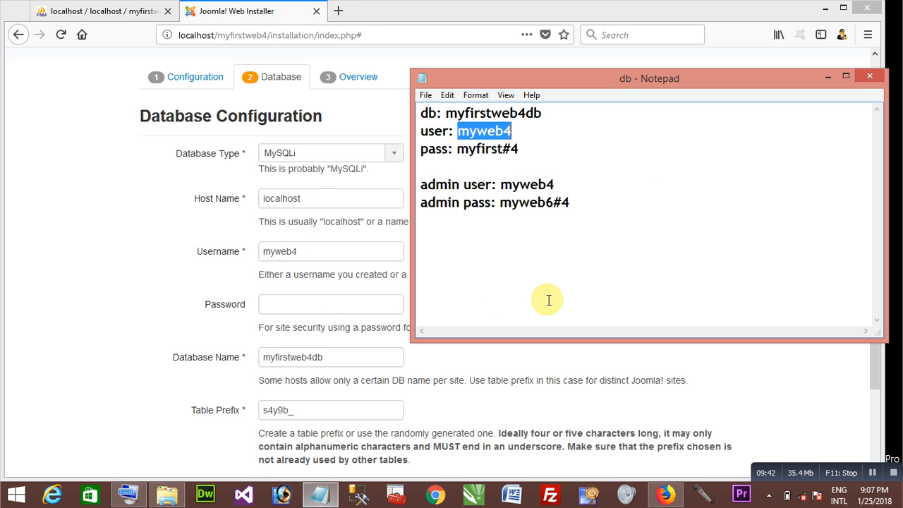
double_click(488, 148)
right_click(492, 152)
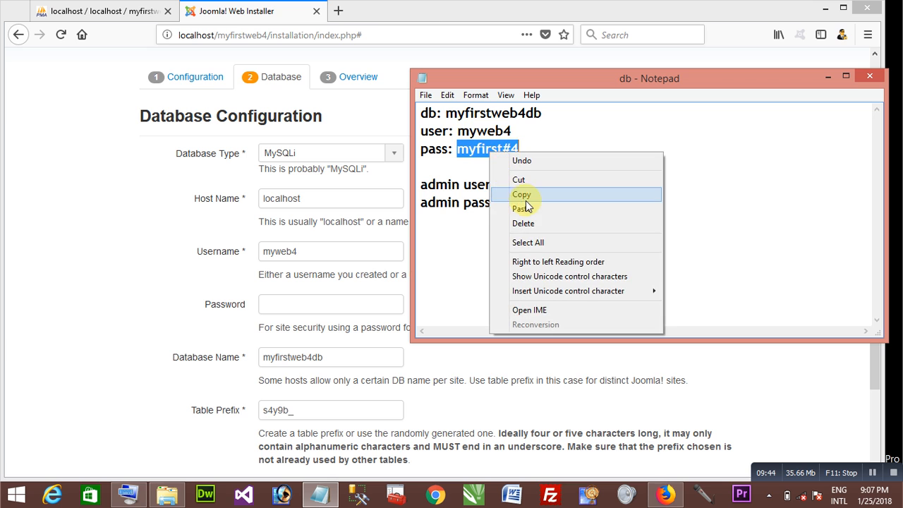
left_click(525, 194)
left_click(276, 303)
right_click(276, 305)
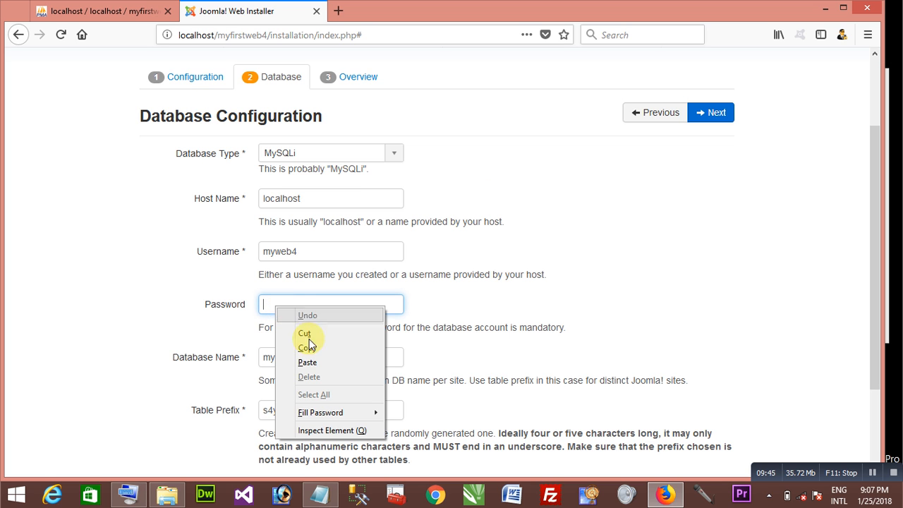
left_click(317, 362)
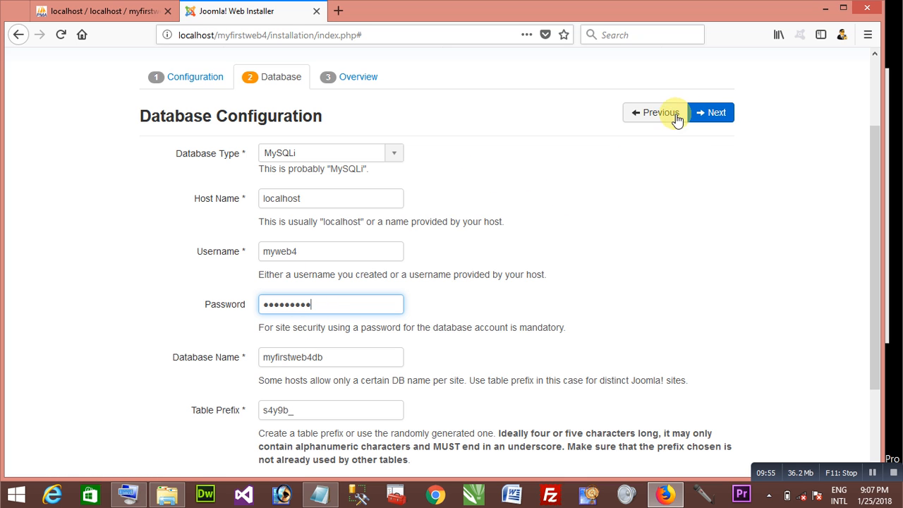
left_click(720, 116)
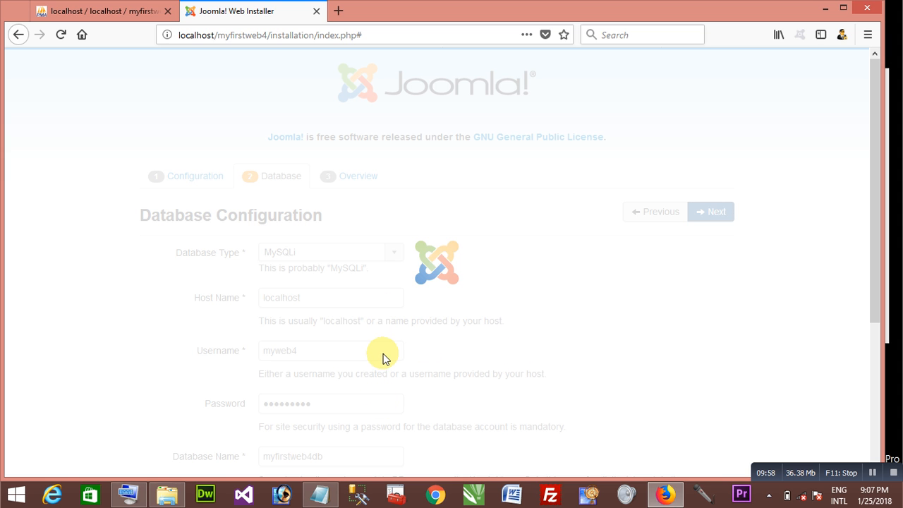
left_click(324, 499)
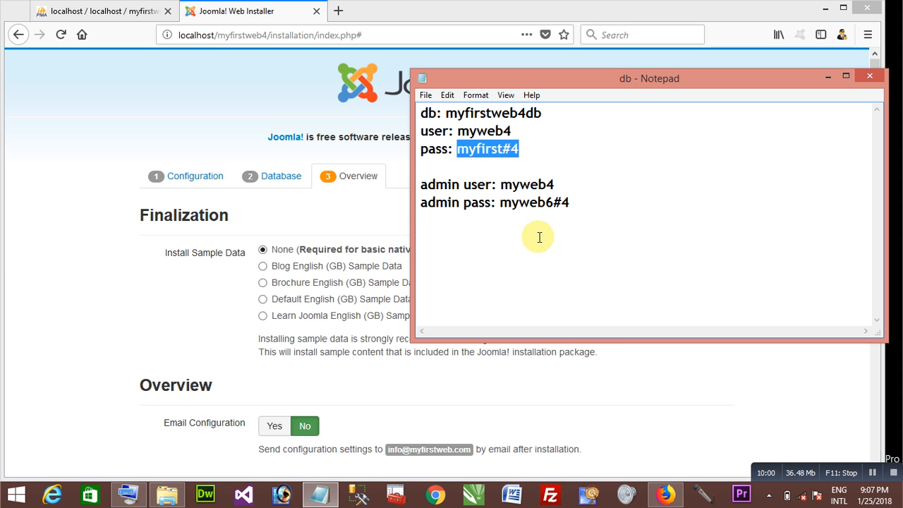
left_click(539, 202)
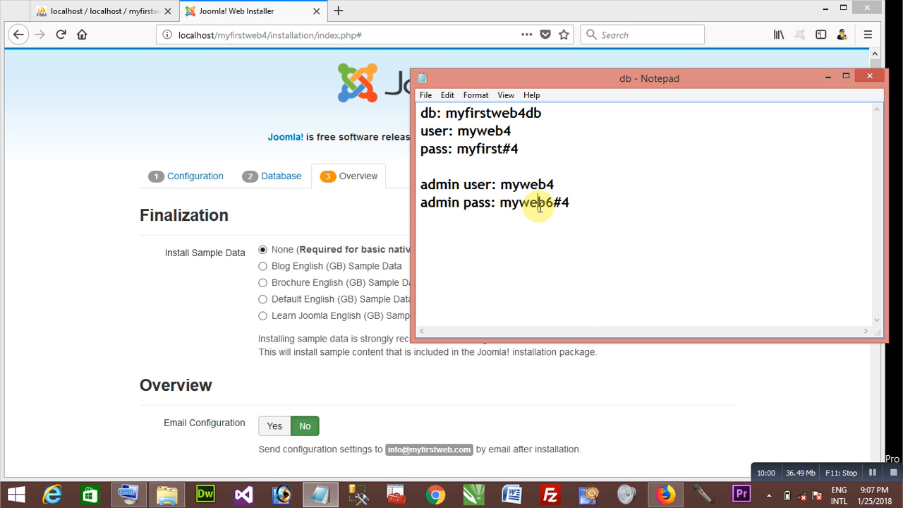
left_click(501, 113)
left_click(487, 131)
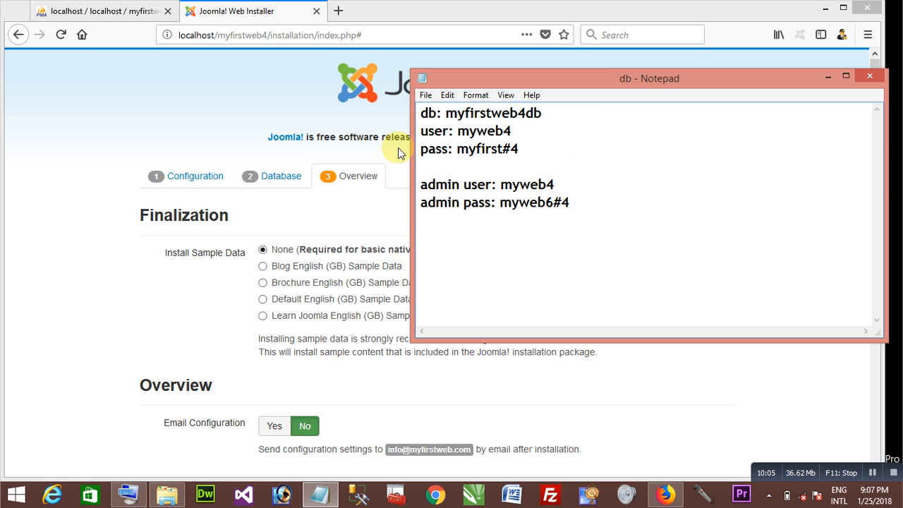
- Choose the Brochure English (GB) Sample Data in the installer's Finalization section and start the Joomla installation
left_click(243, 17)
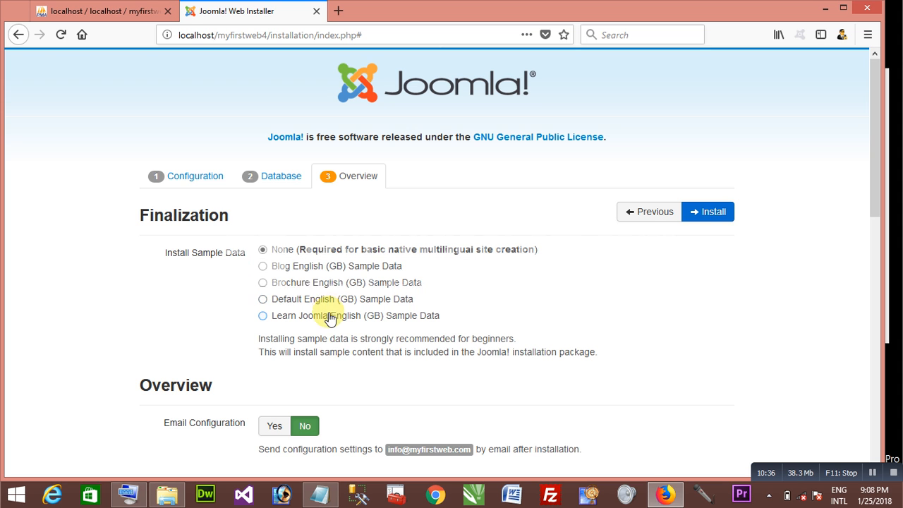
left_click(263, 283)
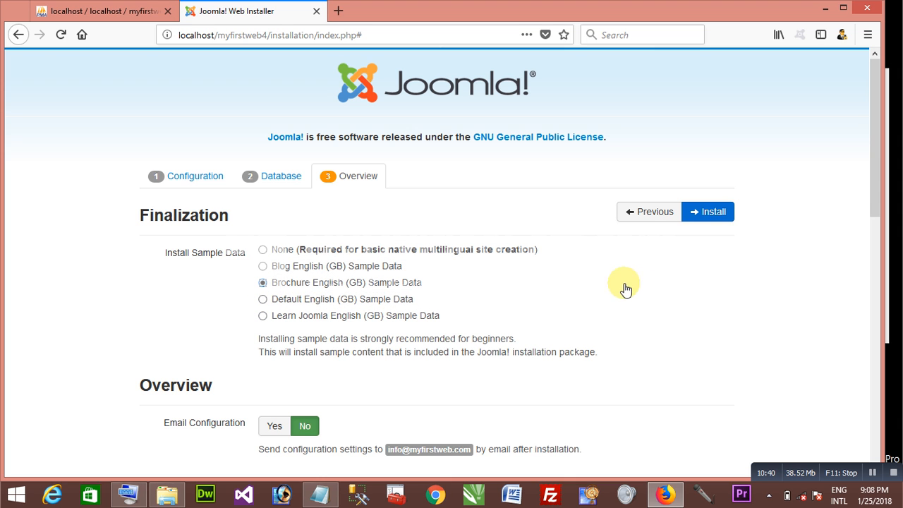
left_click(717, 212)
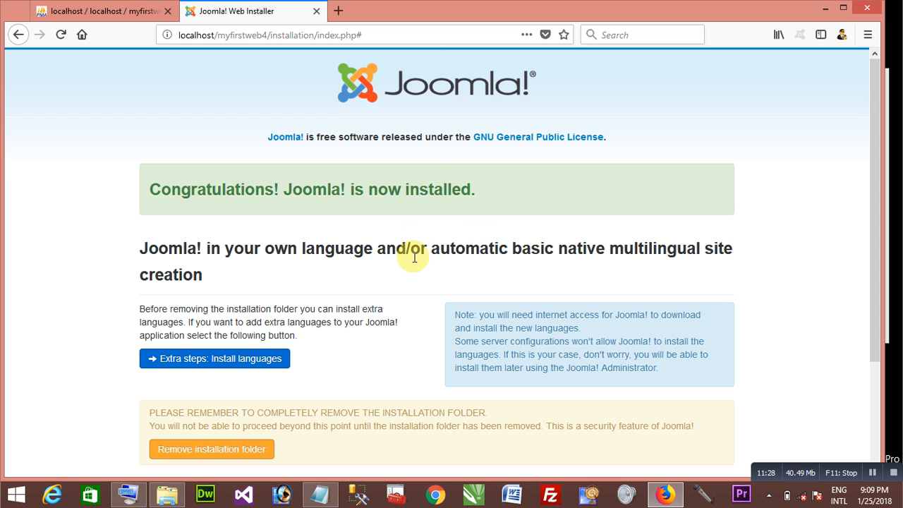
- Remove the Joomla installation folder from the installer's final page and check the myfirstweb4 folder's contents in File Explorer
scroll(413, 266, "down", 2)
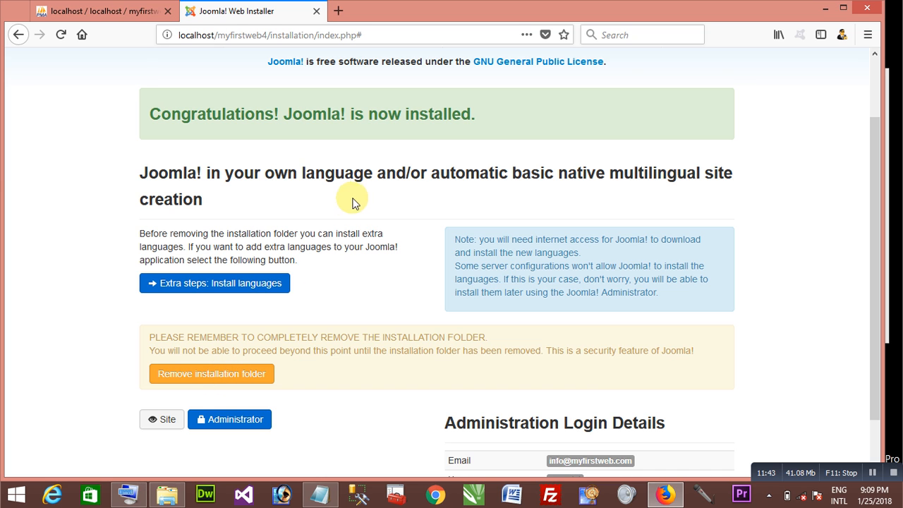
left_click(229, 376)
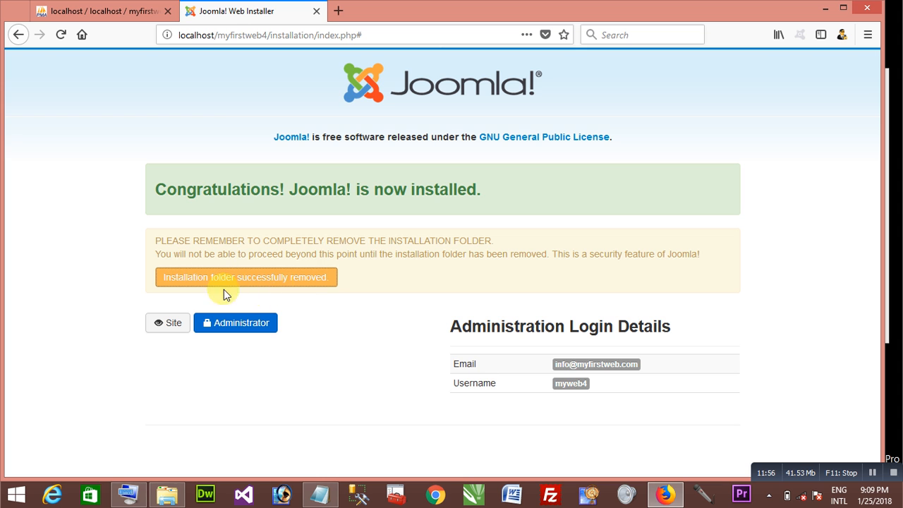
left_click(167, 494)
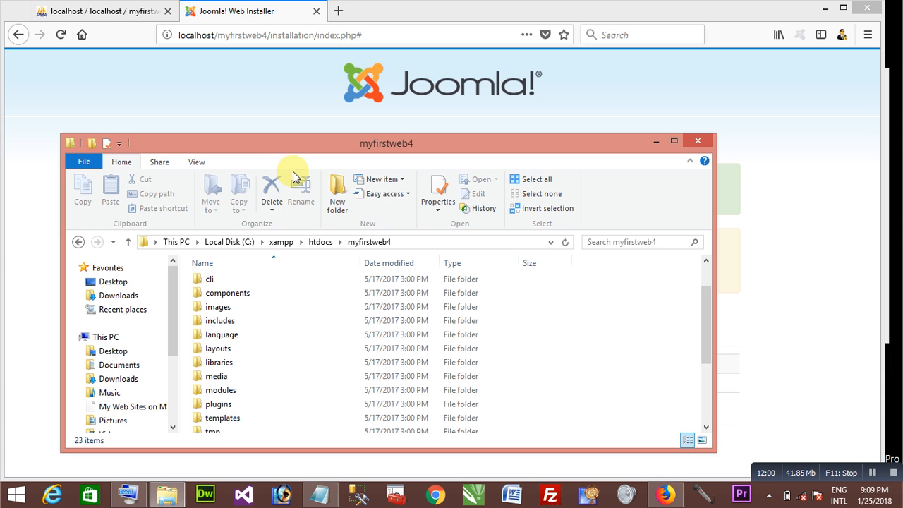
left_click_drag(285, 136, 346, 39)
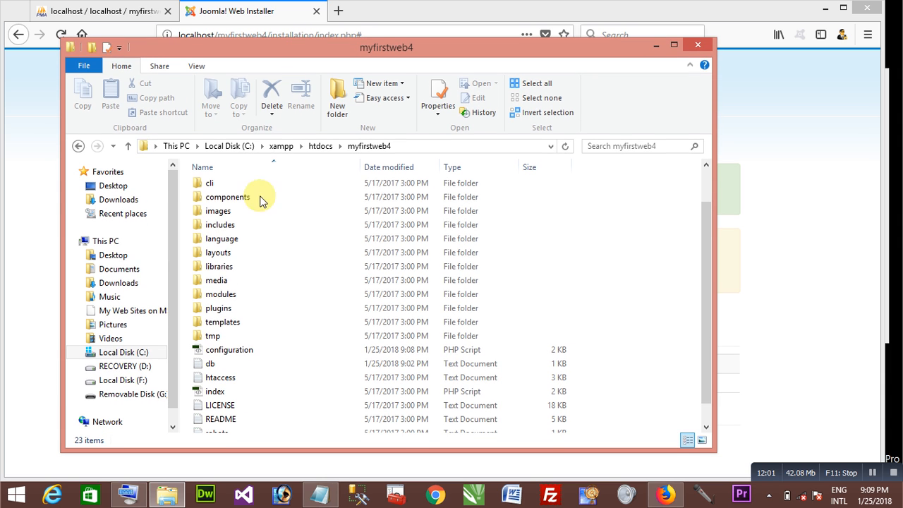
left_click(236, 10)
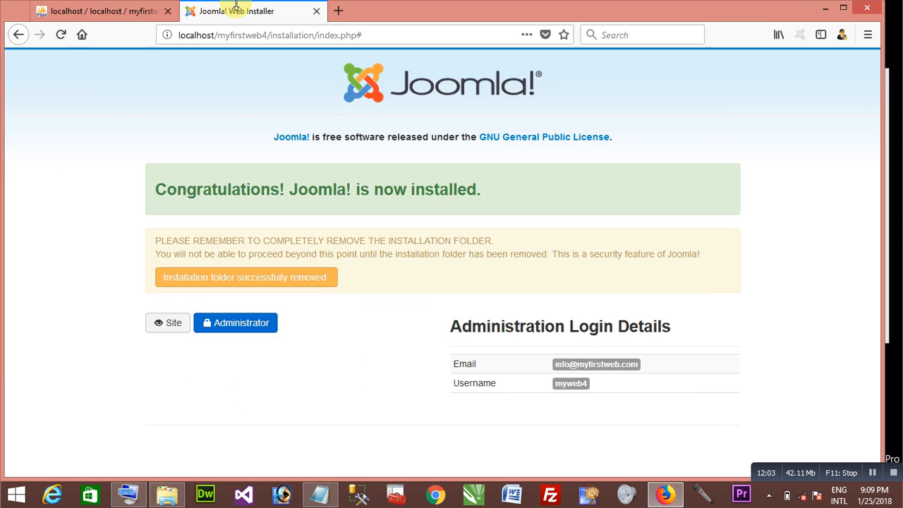
left_click(167, 494)
left_click_drag(706, 340, 703, 297)
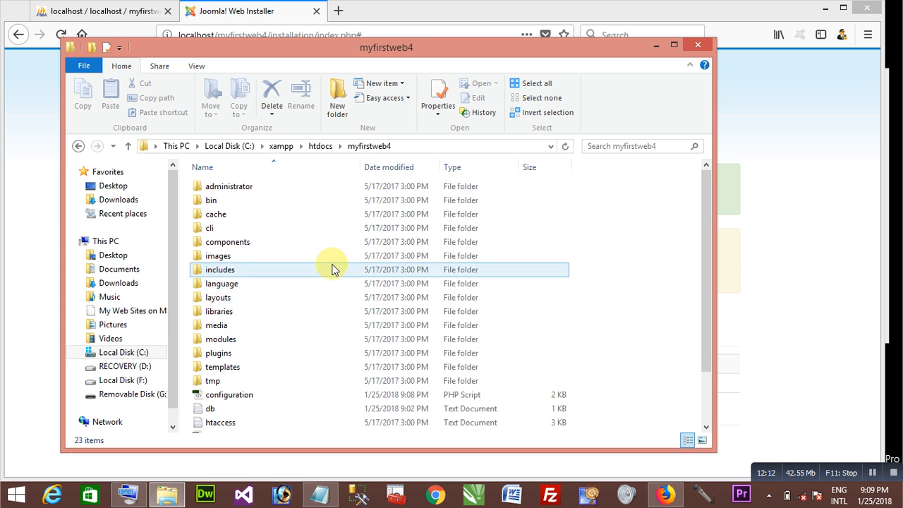
left_click(654, 45)
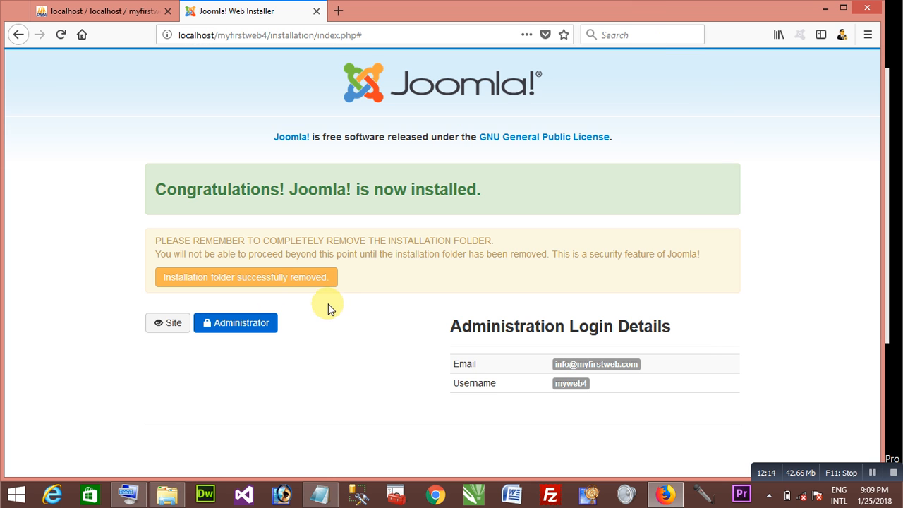
- Open the site's front end localhost/myfirstweb4/ in a new tab and look over its home page
right_click(173, 330)
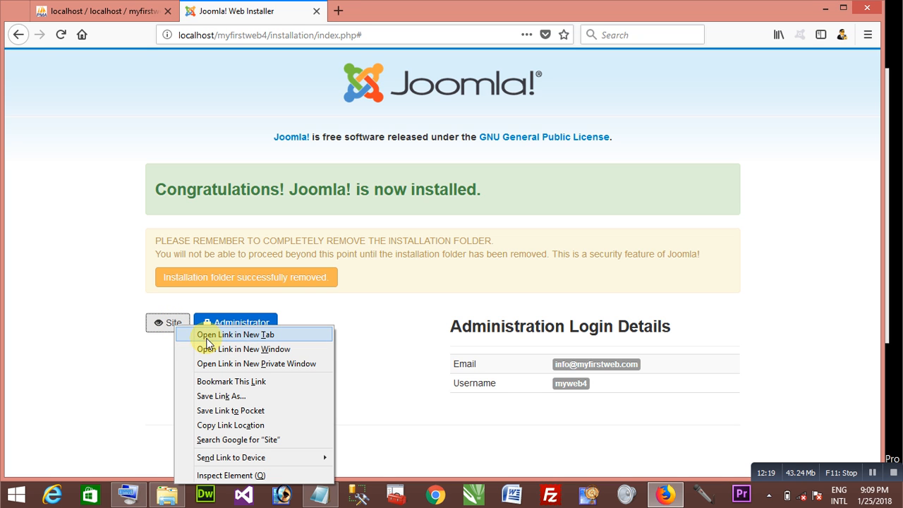
left_click(281, 339)
left_click(372, 12)
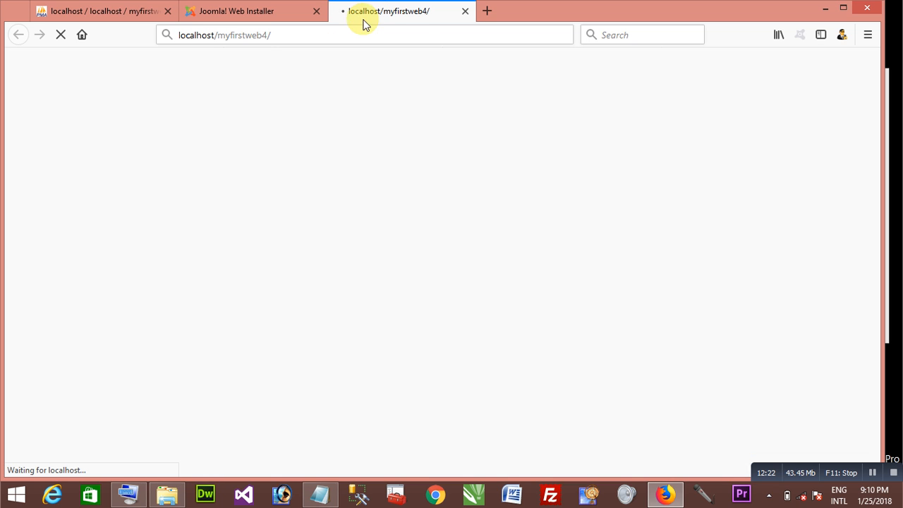
left_click(190, 35)
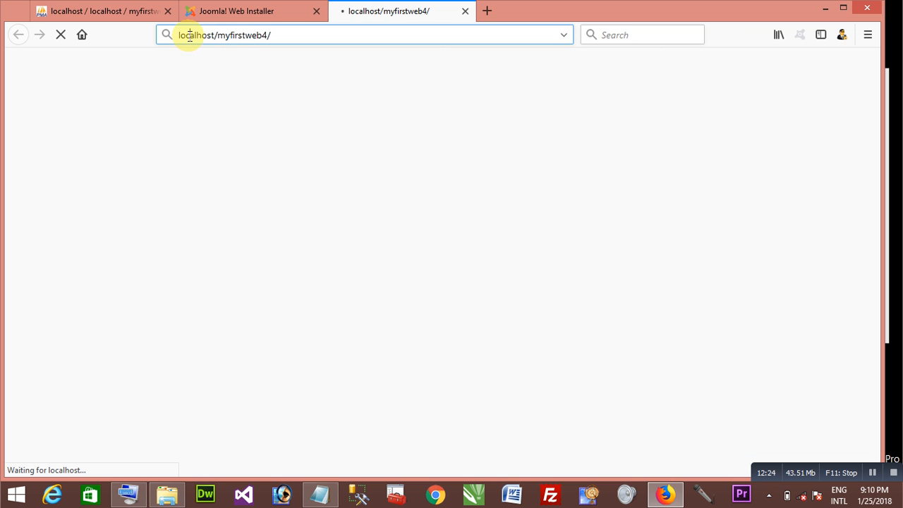
left_click(226, 37)
left_click_drag(218, 39, 264, 34)
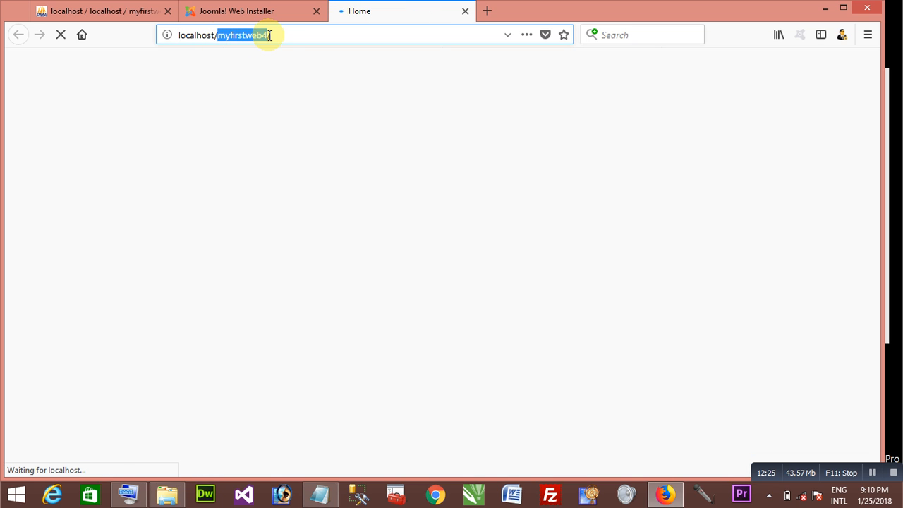
left_click(284, 35)
scroll(494, 268, "down", 4)
scroll(510, 270, "down", 3)
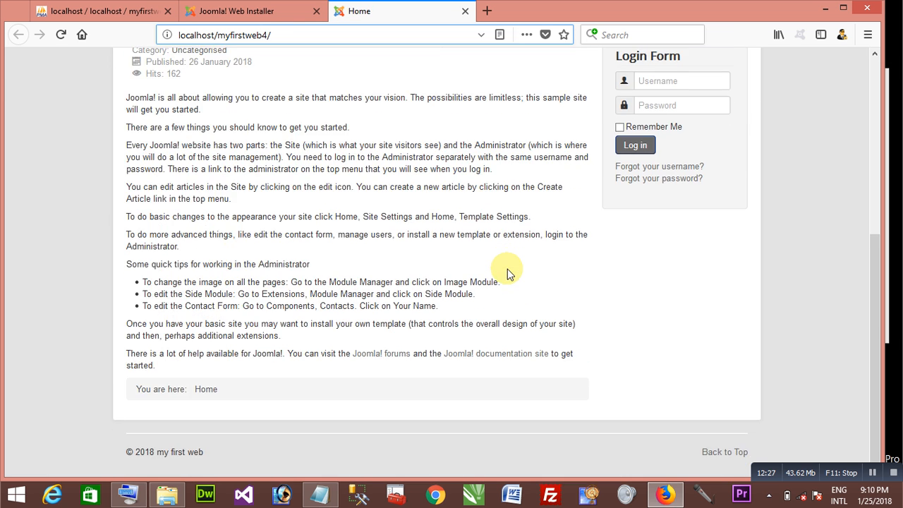
scroll(429, 160, "up", 6)
left_click(238, 14)
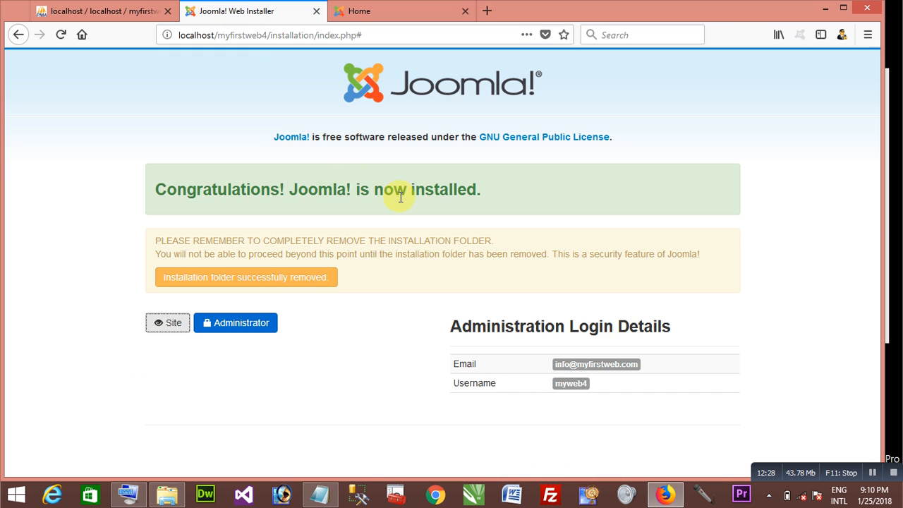
left_click(357, 11)
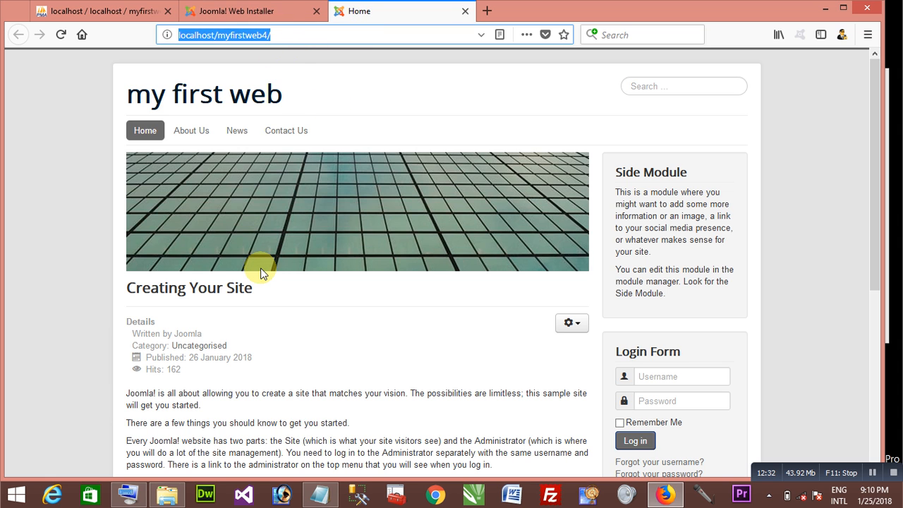
- Open the site's Administrator login page from the installer page and compare its address with the front-end address
left_click(240, 13)
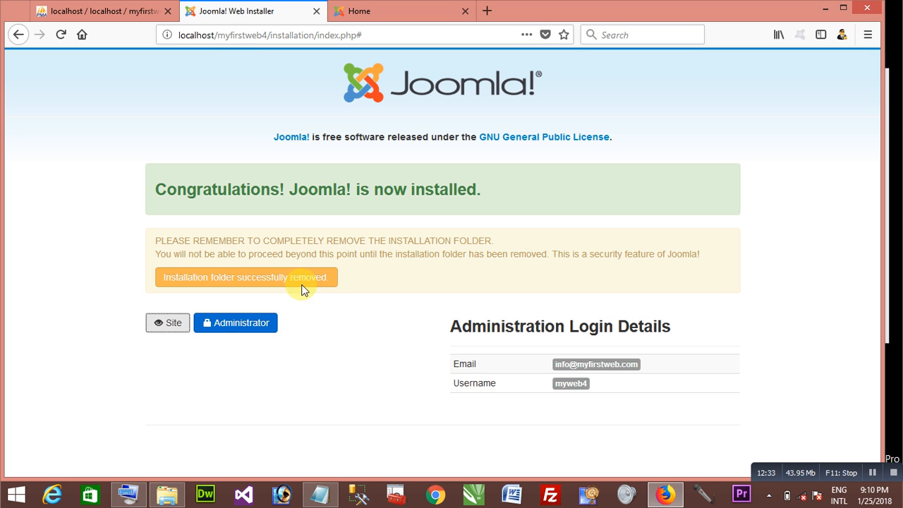
left_click(243, 328)
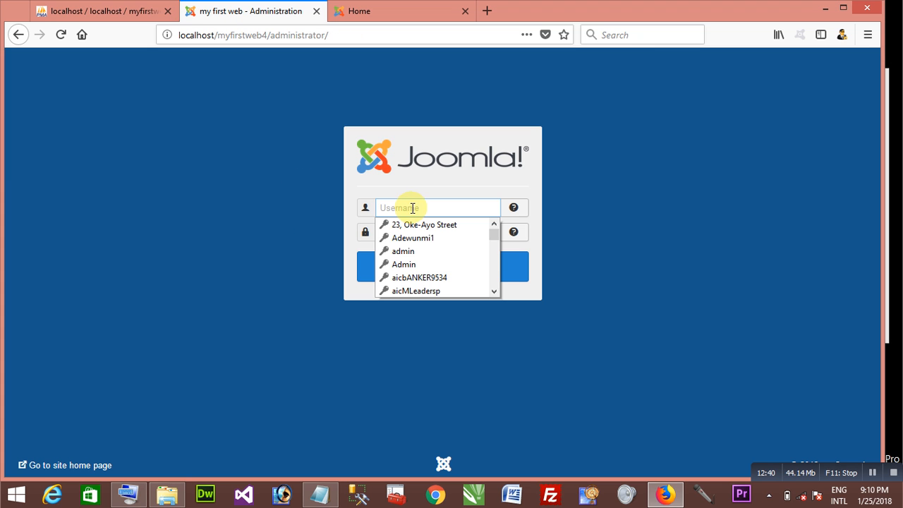
left_click(412, 207)
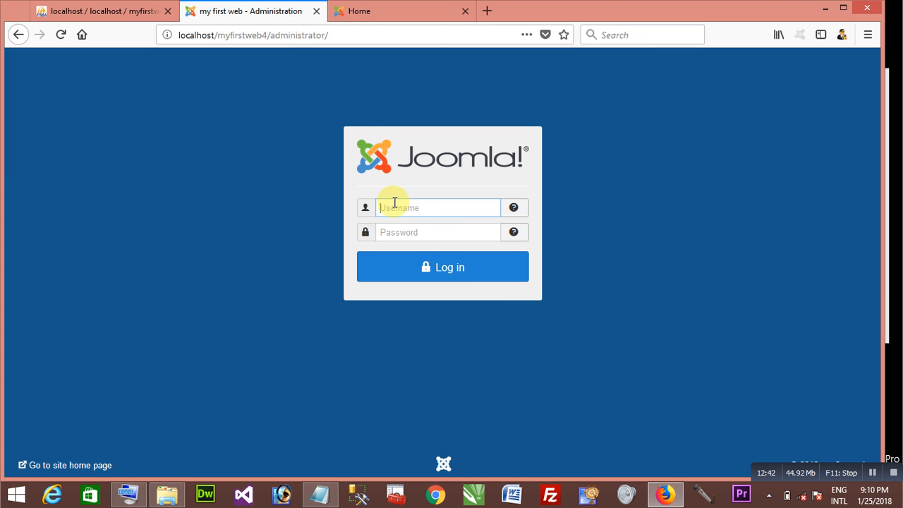
left_click(272, 37)
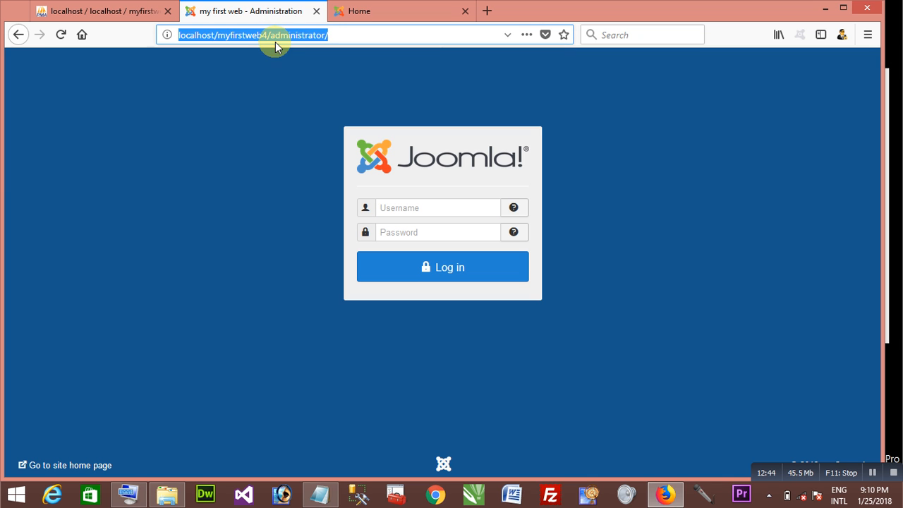
left_click(370, 15)
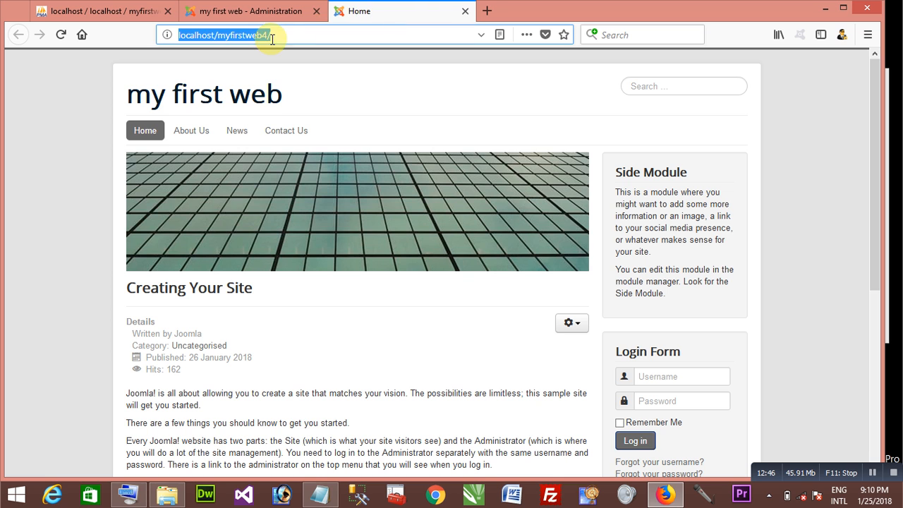
left_click(288, 36)
left_click(259, 14)
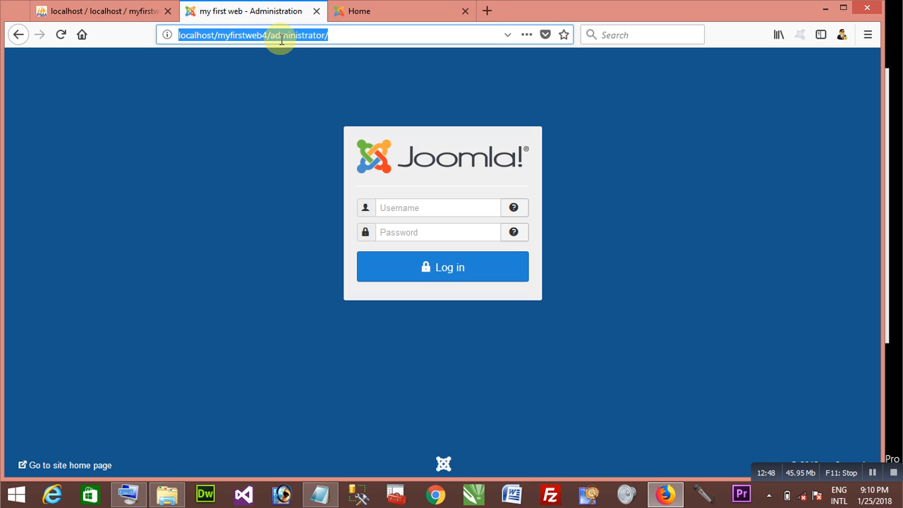
- Load the administrator login in the front-end tab by appending the copied word administrator to its address, and close that duplicate tab
left_click(286, 37)
left_click_drag(272, 38, 327, 37)
key("ctrl+c")
right_click(309, 37)
left_click(347, 78)
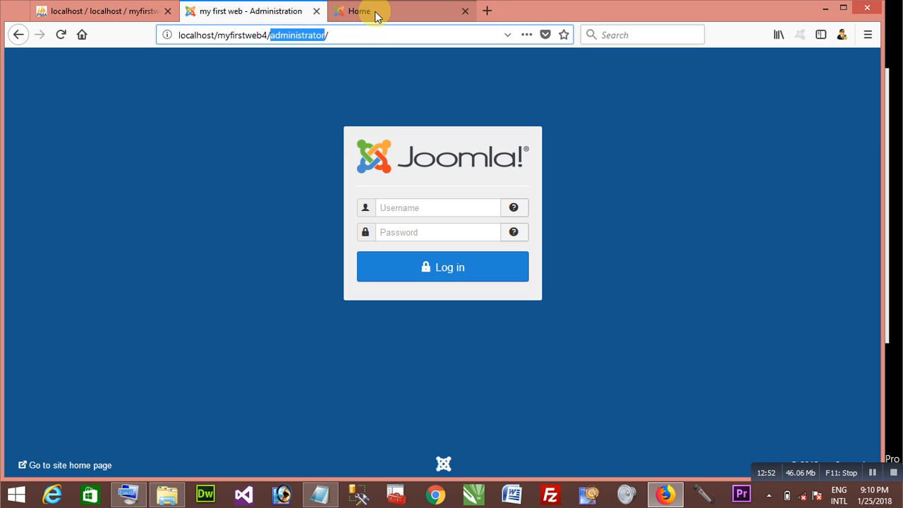
left_click(353, 12)
left_click(331, 32)
right_click(334, 34)
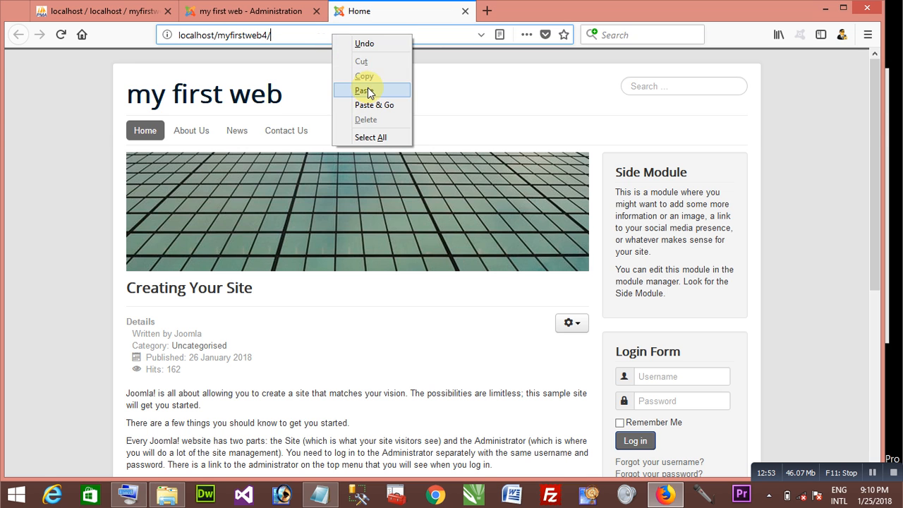
left_click(364, 91)
key("Return")
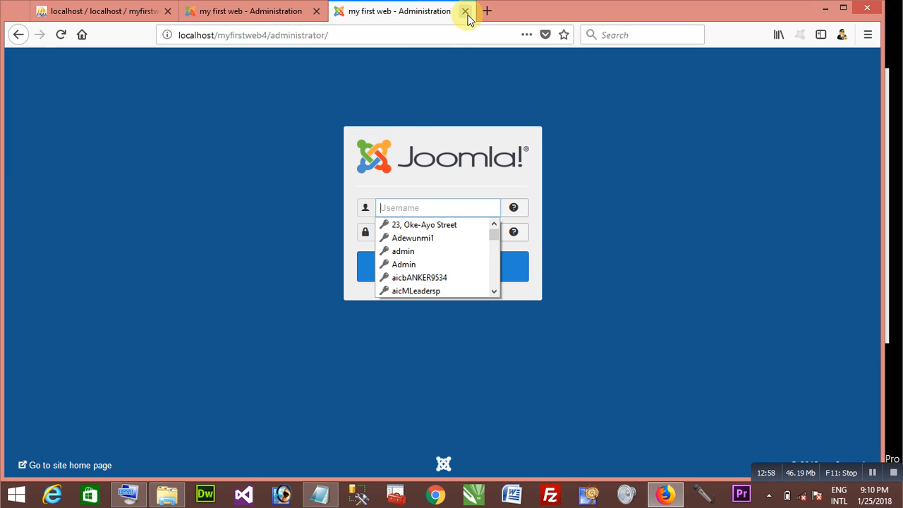
left_click(465, 10)
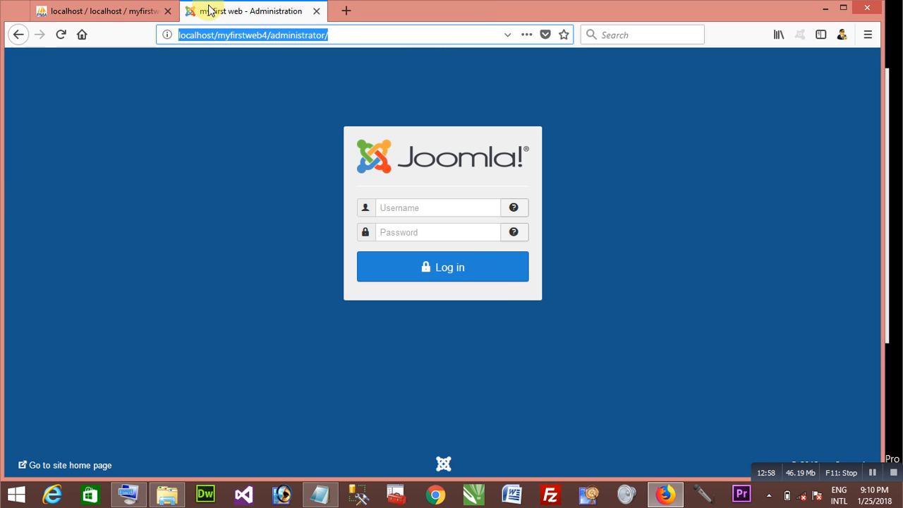
- Copy the admin user myweb4 from the db note in Notepad into the administrator login's Username field
left_click(398, 208)
left_click(320, 494)
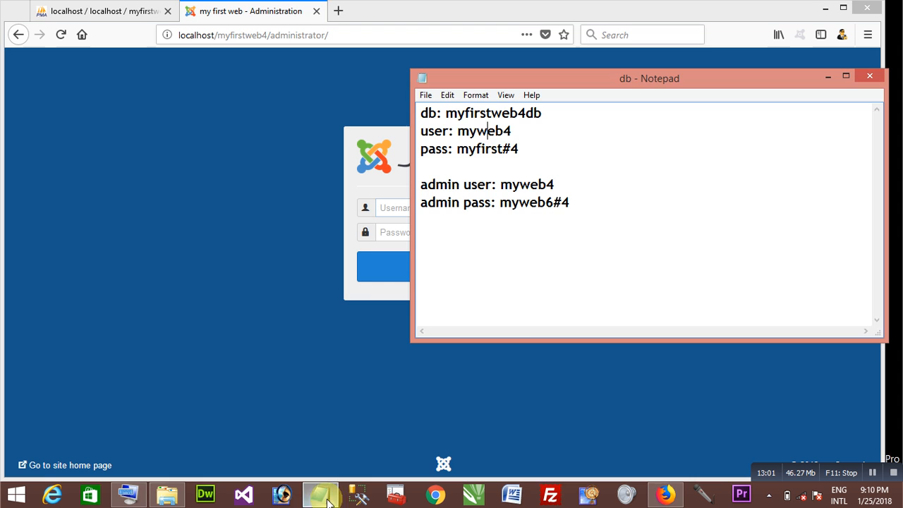
double_click(520, 184)
right_click(519, 185)
left_click(558, 225)
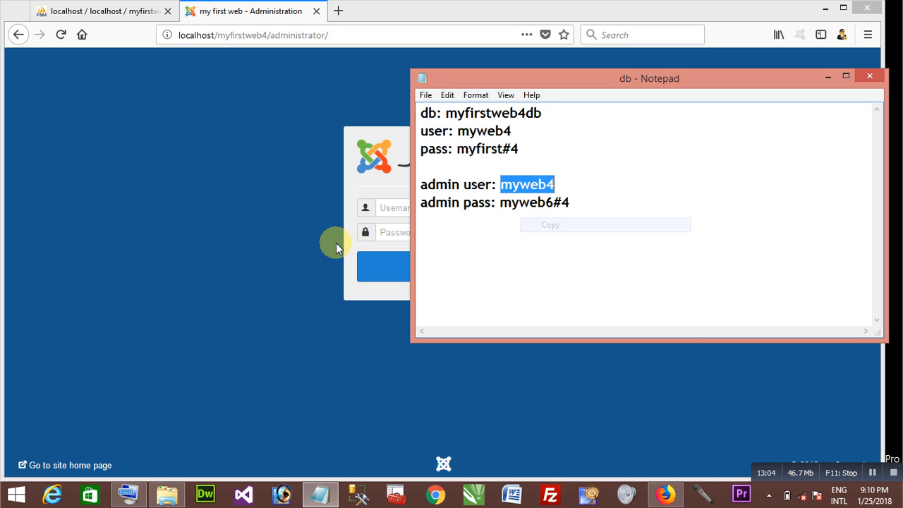
left_click(297, 246)
right_click(456, 209)
left_click(486, 263)
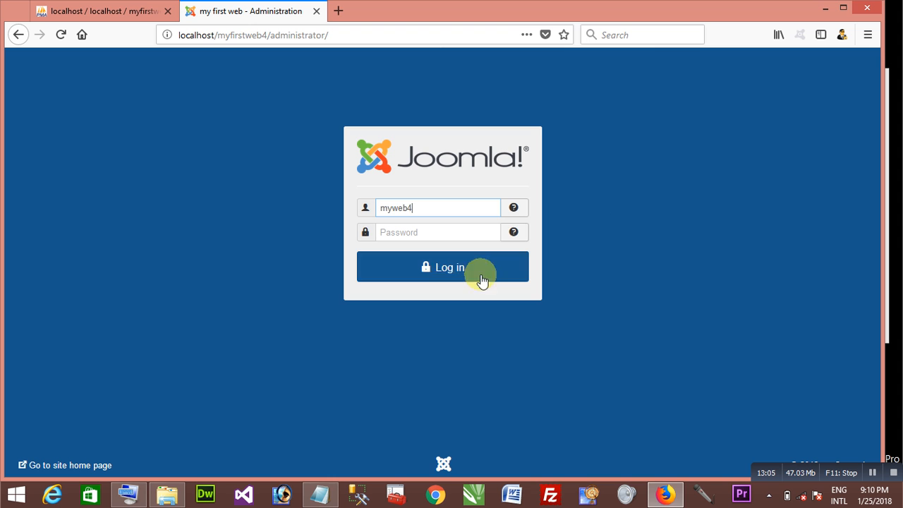
- Log in to the administrator area with the admin password copied from the db note and save the login in the browser
left_click(319, 494)
double_click(520, 203)
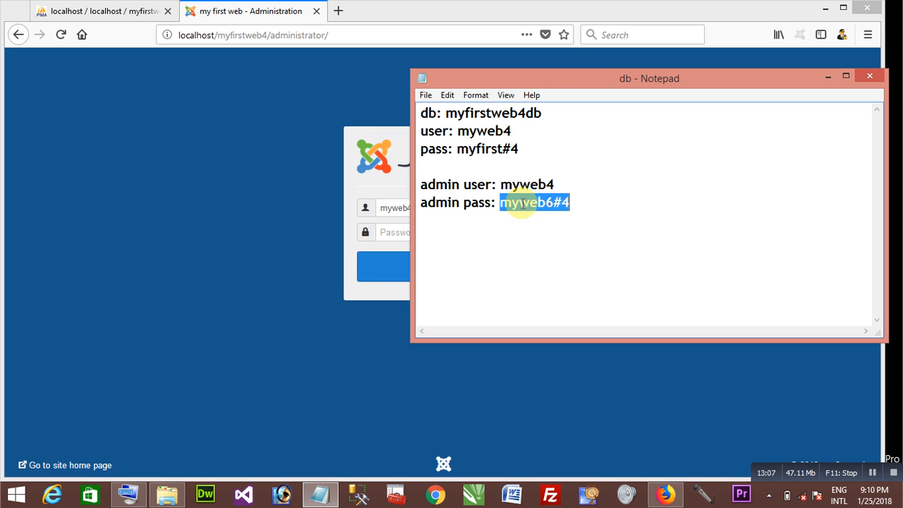
right_click(522, 204)
left_click(554, 246)
left_click(402, 233)
right_click(402, 233)
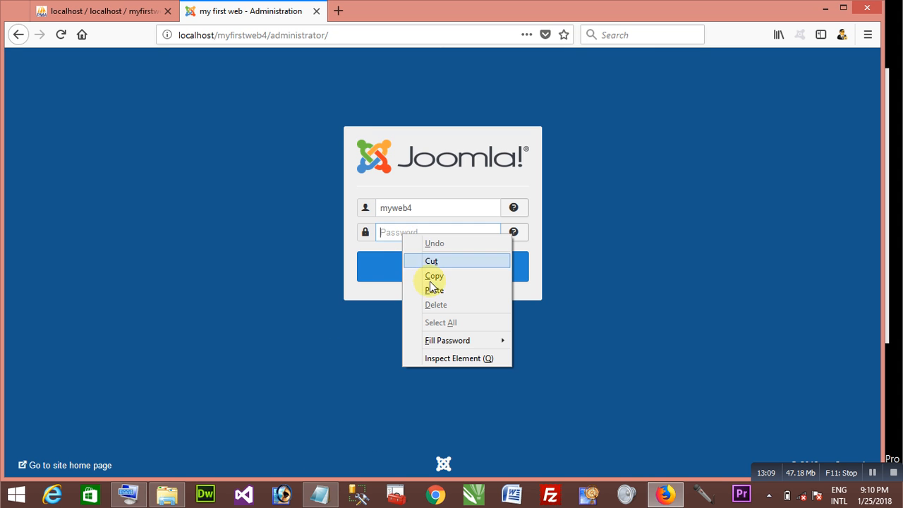
left_click(416, 288)
left_click(399, 273)
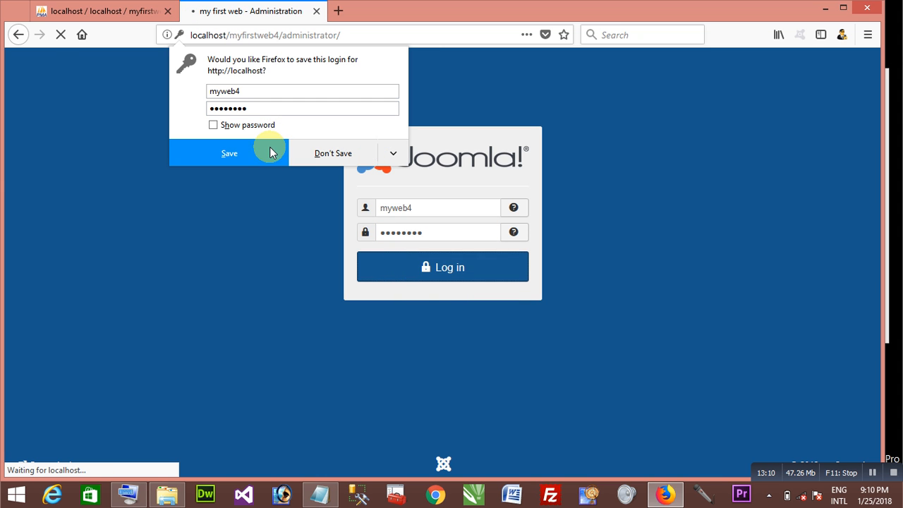
left_click(243, 162)
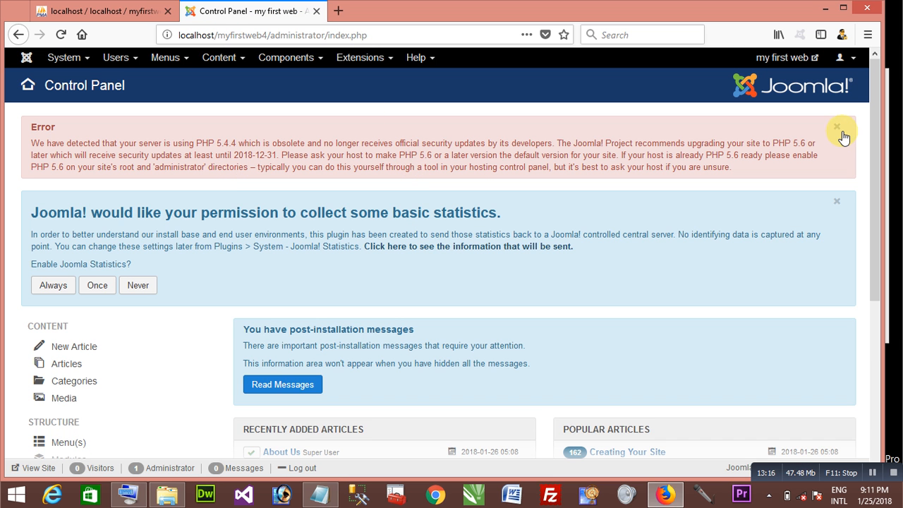
- Dismiss the PHP version error on the Control Panel and look over the dashboard and the user account options
left_click(836, 128)
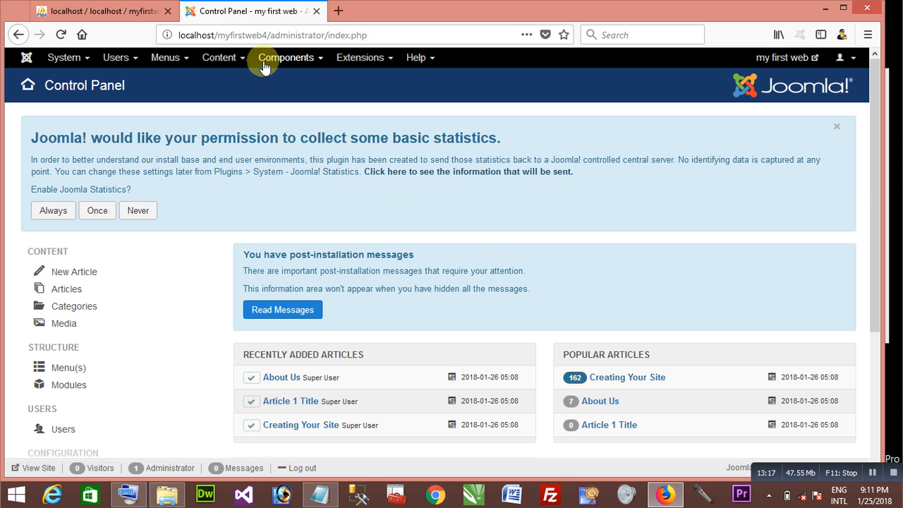
scroll(494, 222, "down", 3)
scroll(451, 177, "up", 3)
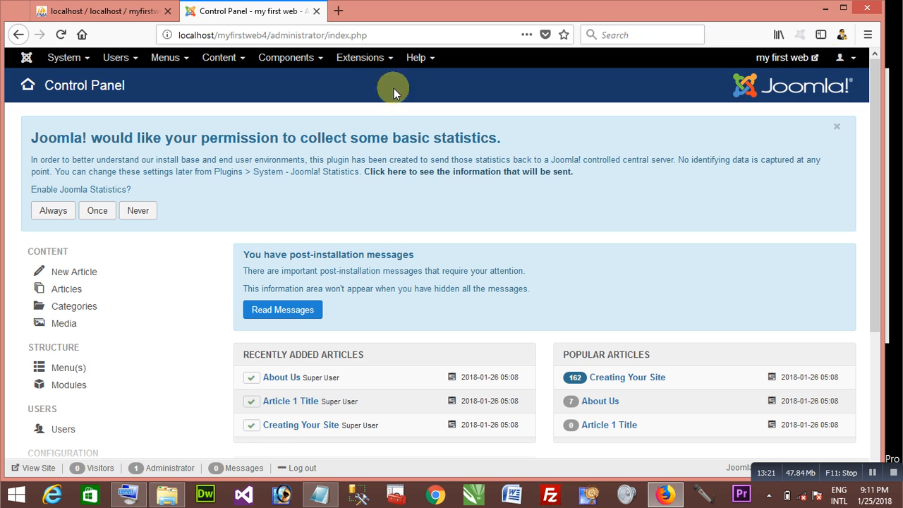
left_click(854, 63)
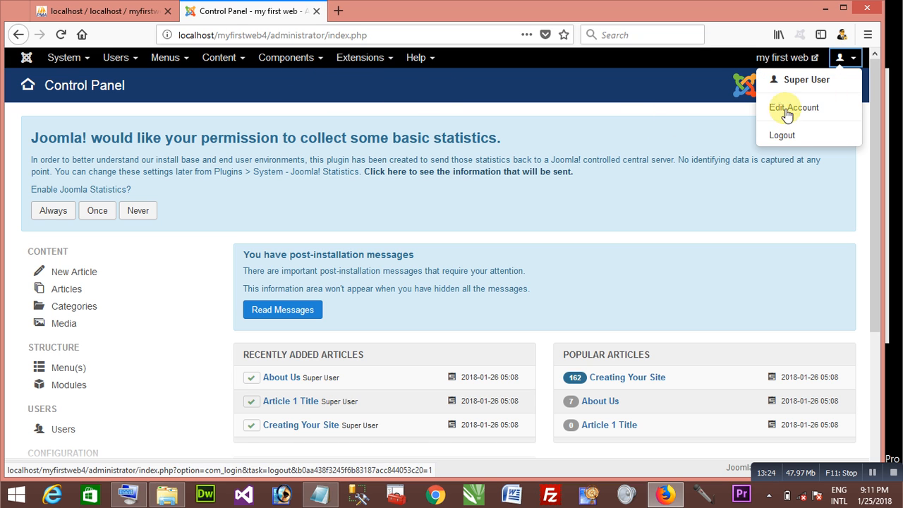
left_click(738, 87)
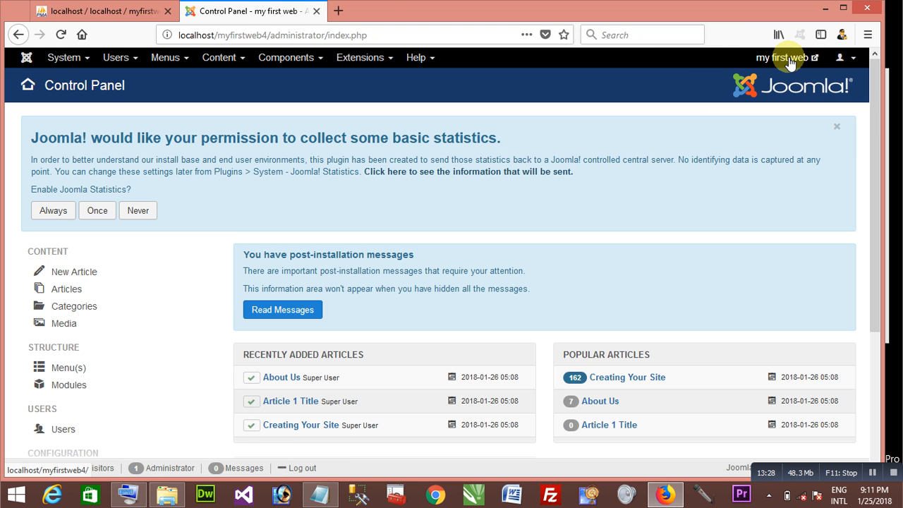
- Open the site's front end from the Control Panel and compare it with the dashboard's articles and logged-in users sections
left_click(783, 61)
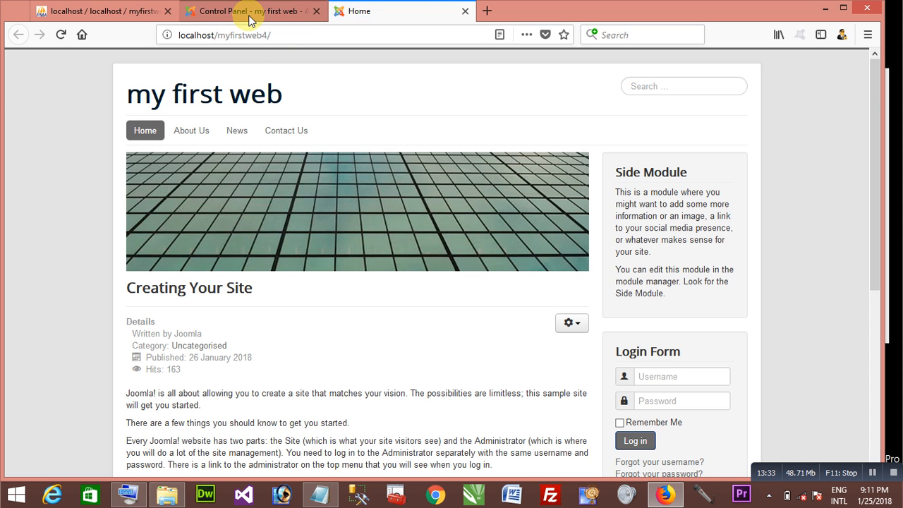
left_click(250, 14)
scroll(554, 208, "down", 3)
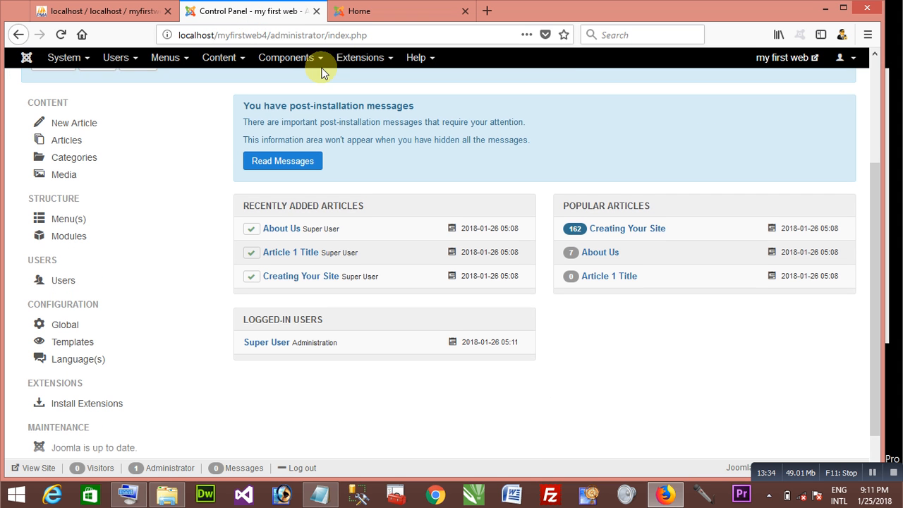
key("ctrl+Tab")
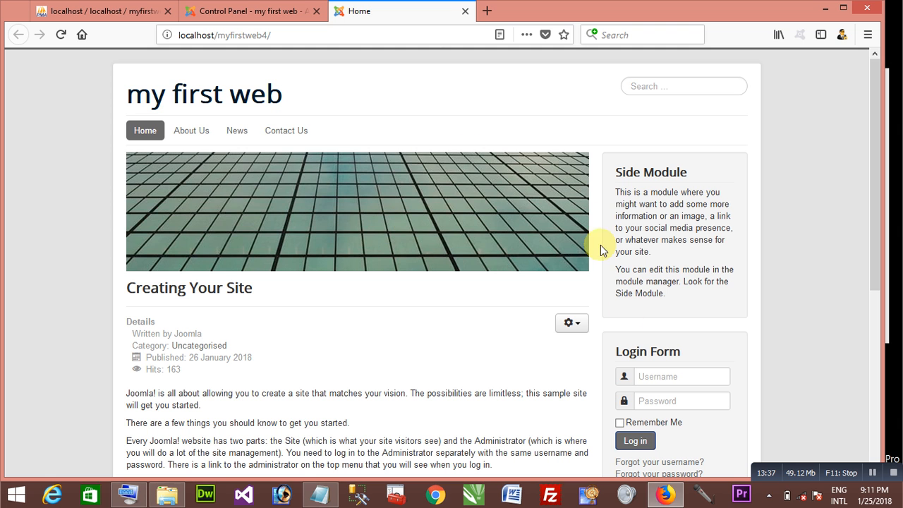
- Open the extracted Templates-Free folder on the desktop, look over its inner folder of zipped templates, and minimize the window
left_click(825, 8)
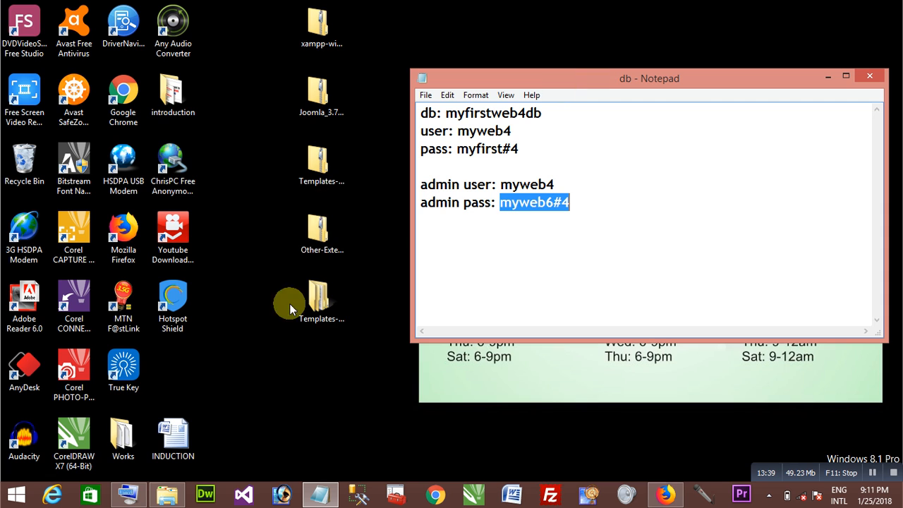
left_click(317, 171)
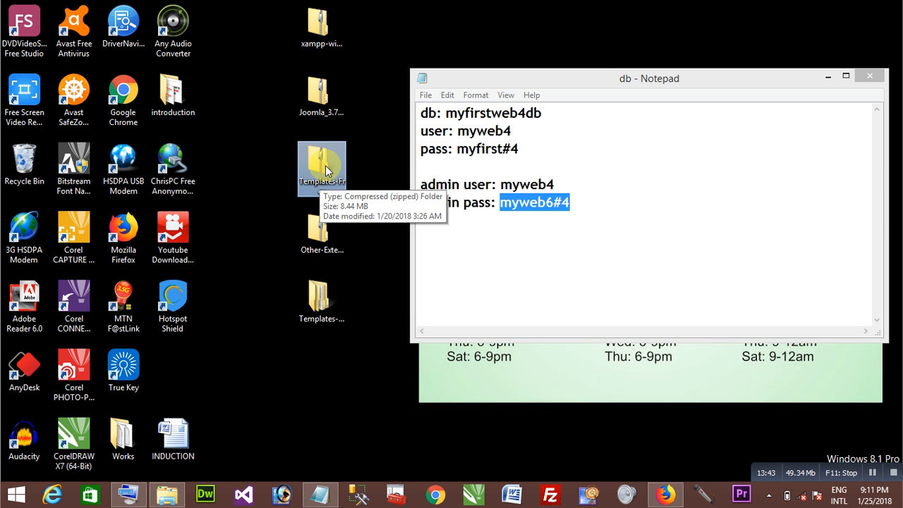
left_click_drag(326, 169, 323, 306)
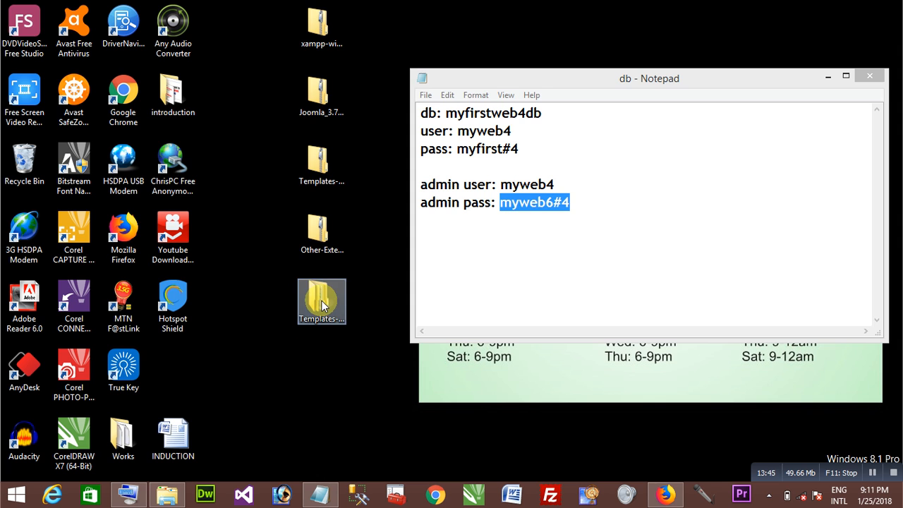
double_click(321, 304)
double_click(261, 208)
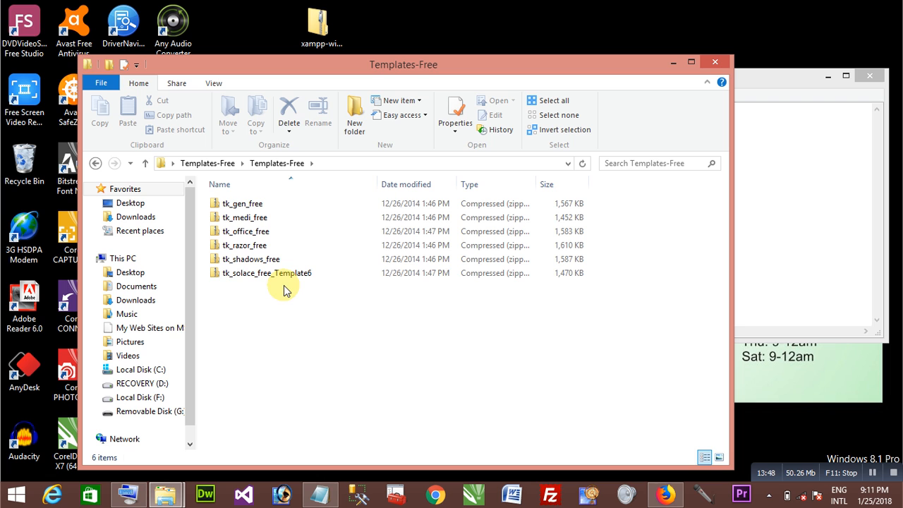
left_click_drag(301, 311, 207, 185)
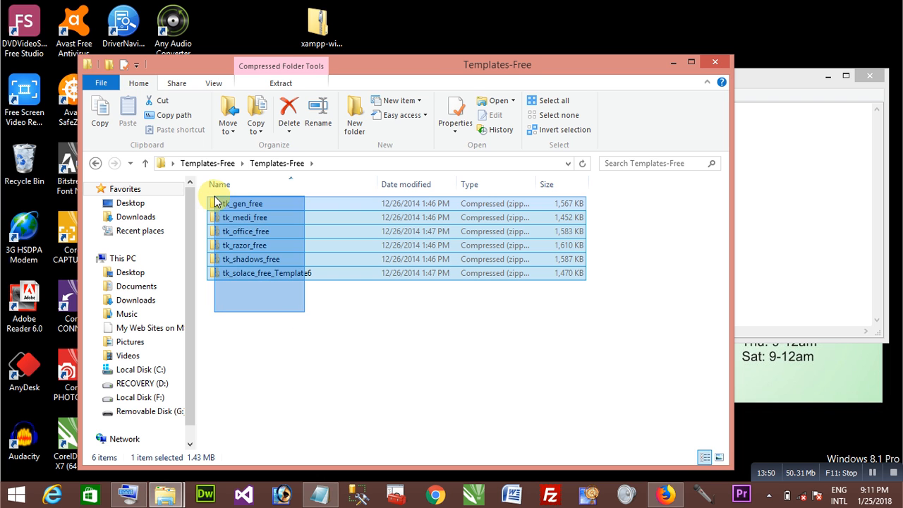
left_click(316, 334)
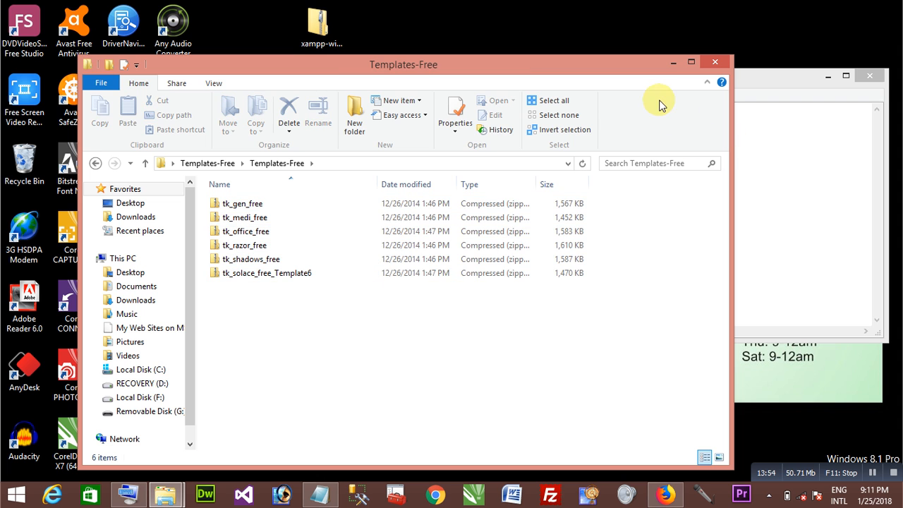
left_click(673, 62)
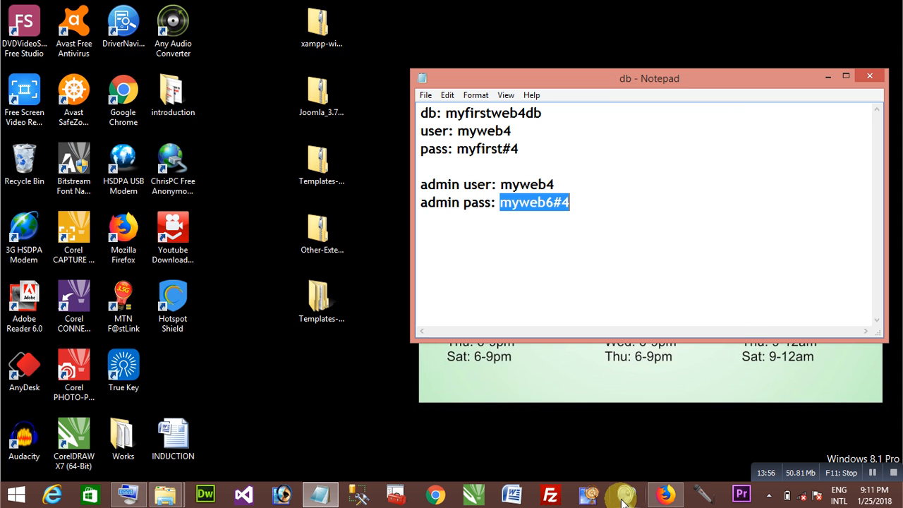
- Switch to Firefox and view the Control Panel tab followed by the front-end Home tab
left_click(663, 494)
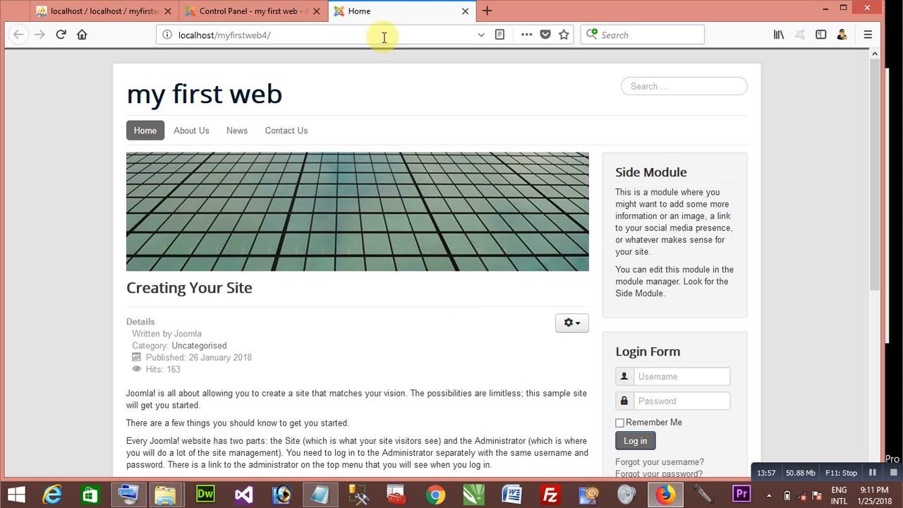
left_click(266, 12)
left_click(409, 11)
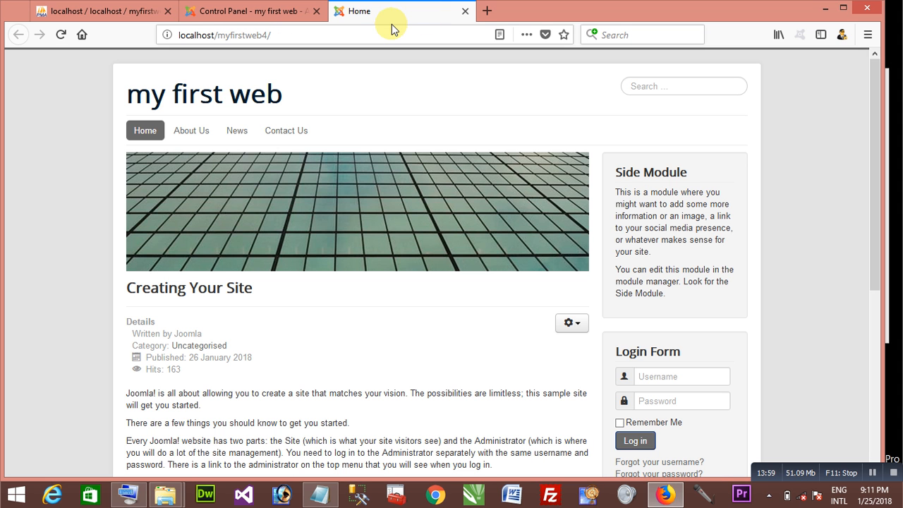
- Switch to the db note in Notepad with the On-Screen Keyboard and add two line breaks after the admin pass line
left_click(320, 494)
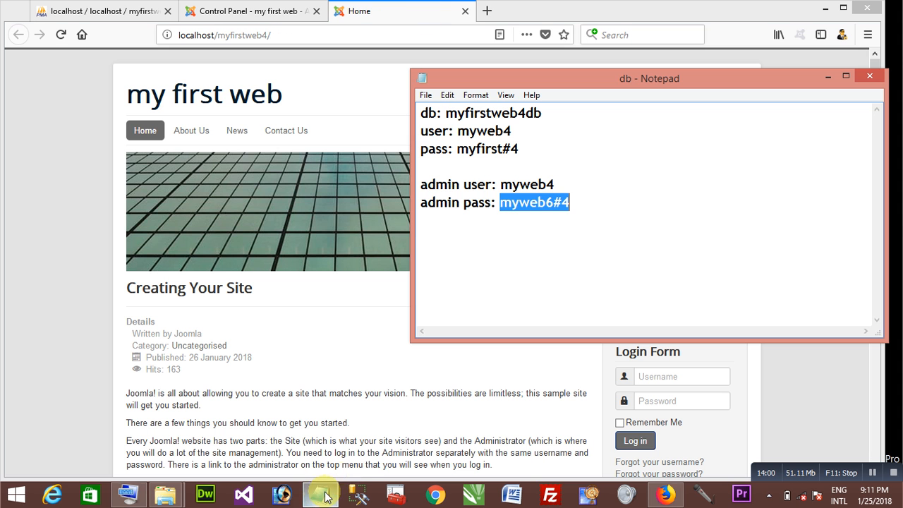
left_click(569, 204)
left_click(128, 494)
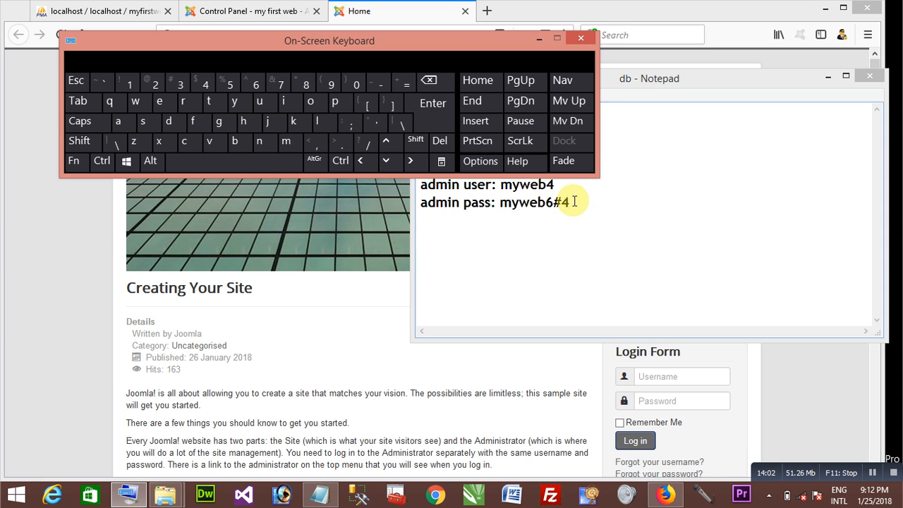
left_click(575, 202)
left_click(433, 103)
left_click(433, 103)
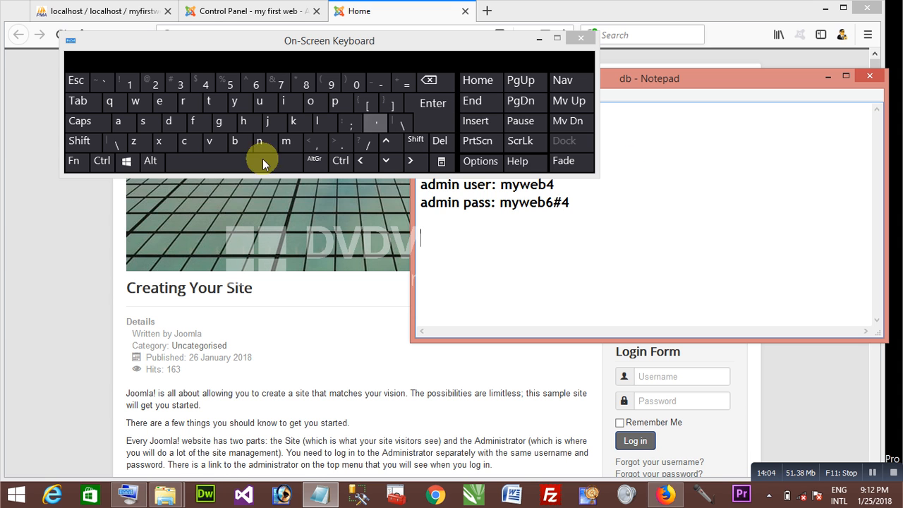
- Write "free premium" on the new line of the db note, followed by a space
left_click(190, 121)
left_click(178, 101)
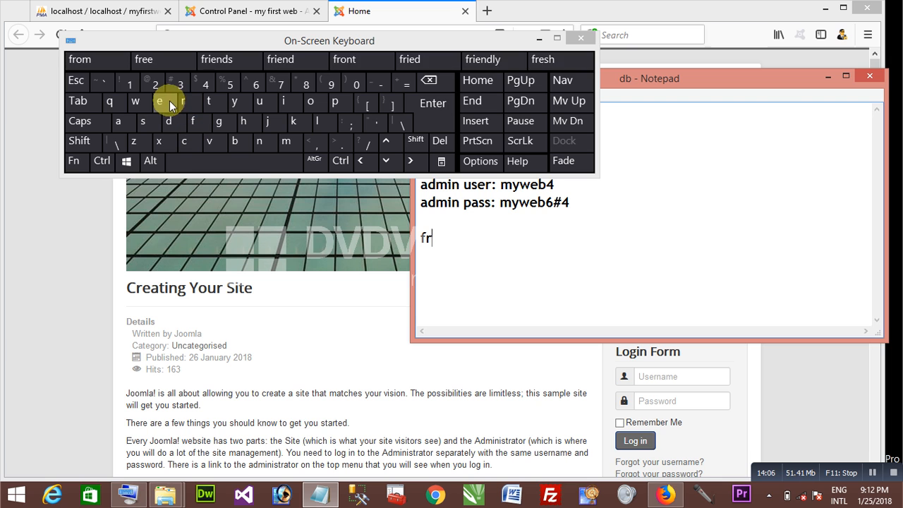
left_click(169, 102)
left_click(168, 102)
left_click(220, 160)
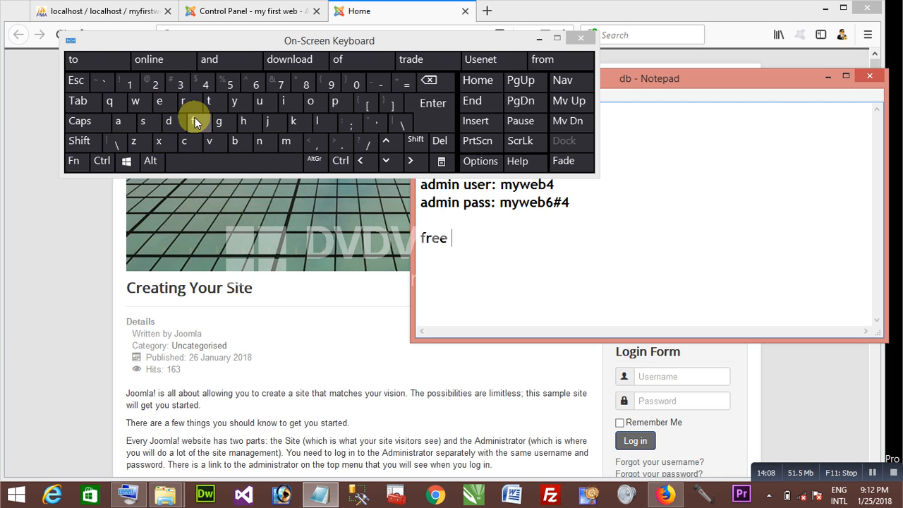
left_click(335, 102)
left_click(193, 99)
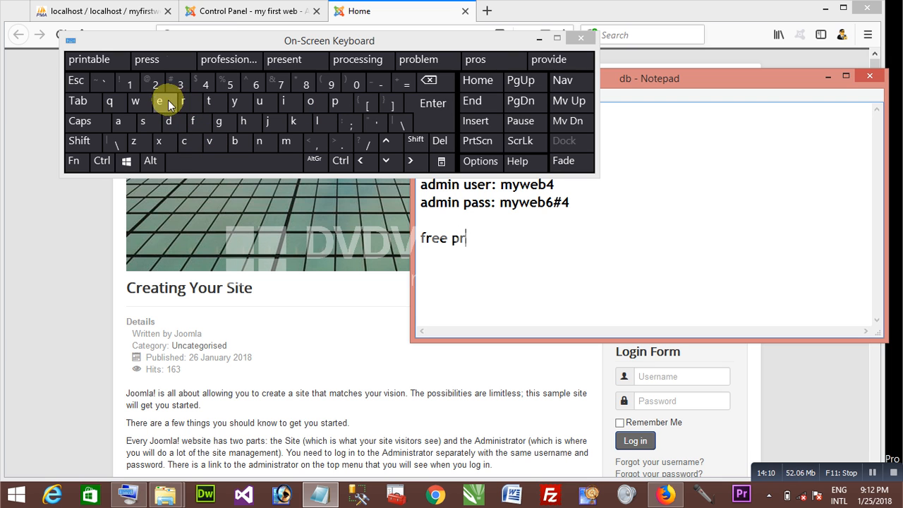
left_click(168, 99)
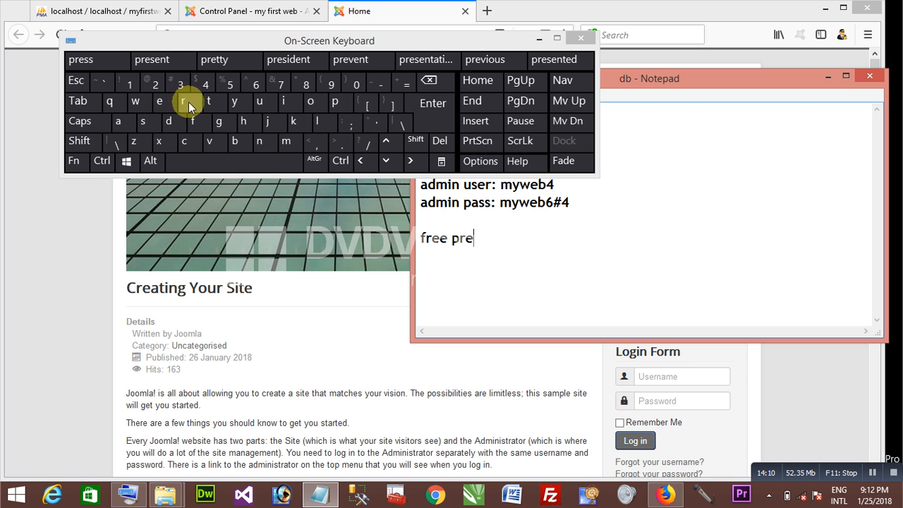
left_click(283, 102)
left_click(427, 81)
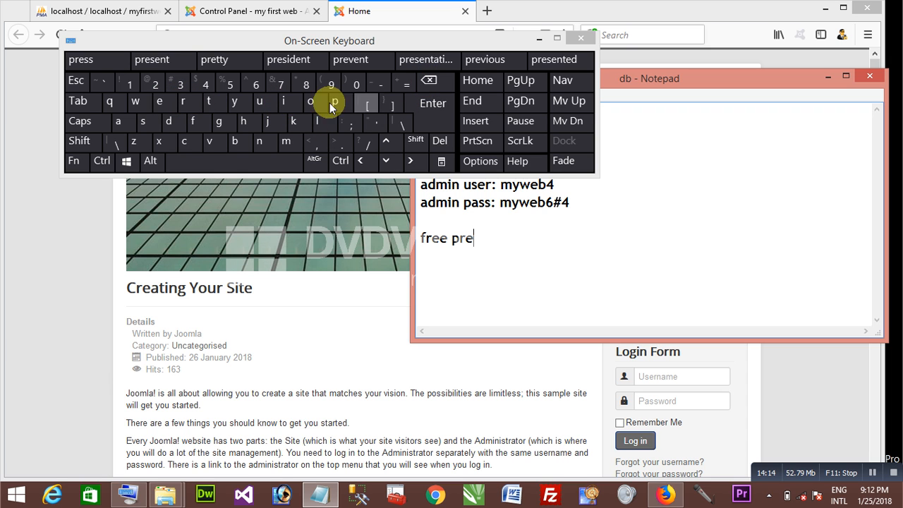
left_click(286, 140)
left_click(283, 101)
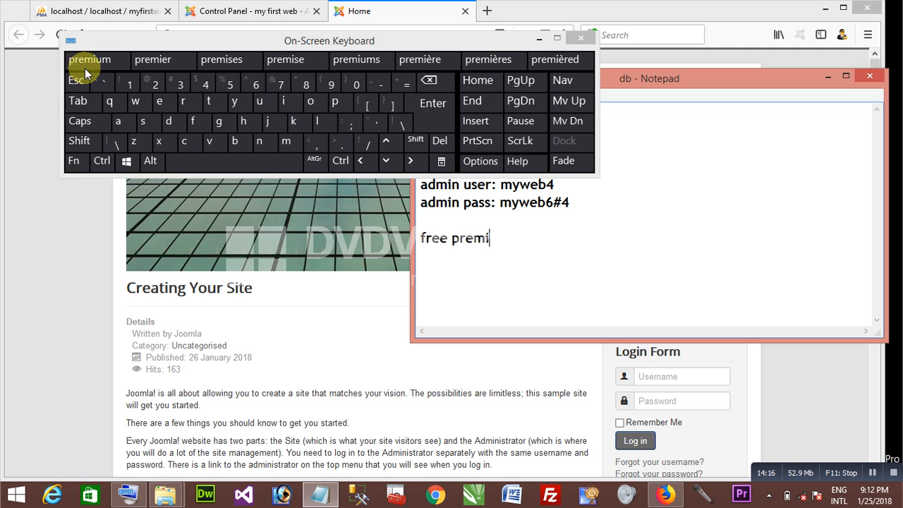
left_click(86, 65)
- Add the word "template" after "free premium" in the db note
left_click(213, 102)
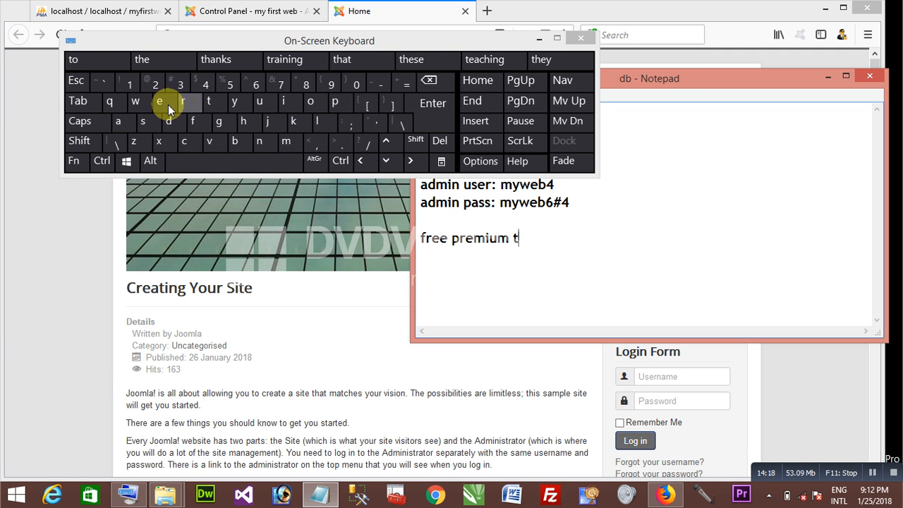
left_click(168, 104)
left_click(286, 141)
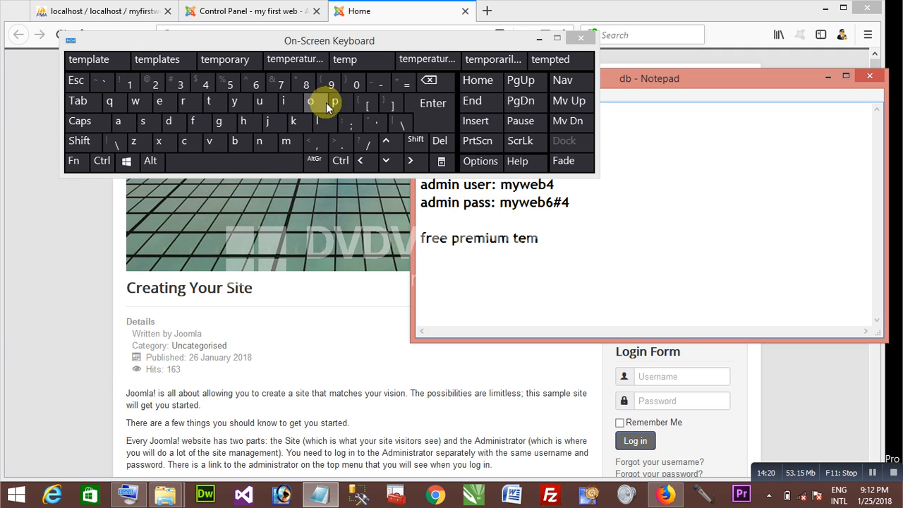
left_click(333, 102)
left_click(317, 121)
left_click(120, 121)
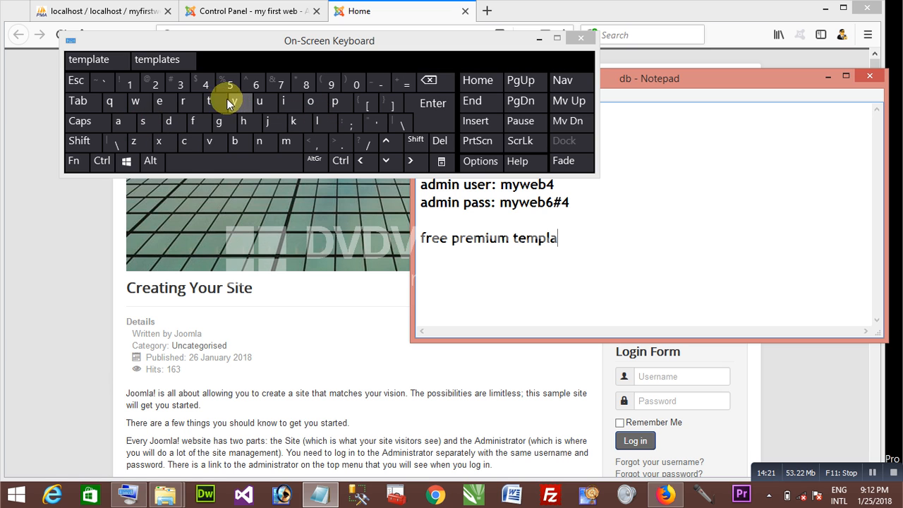
left_click(209, 101)
left_click(160, 101)
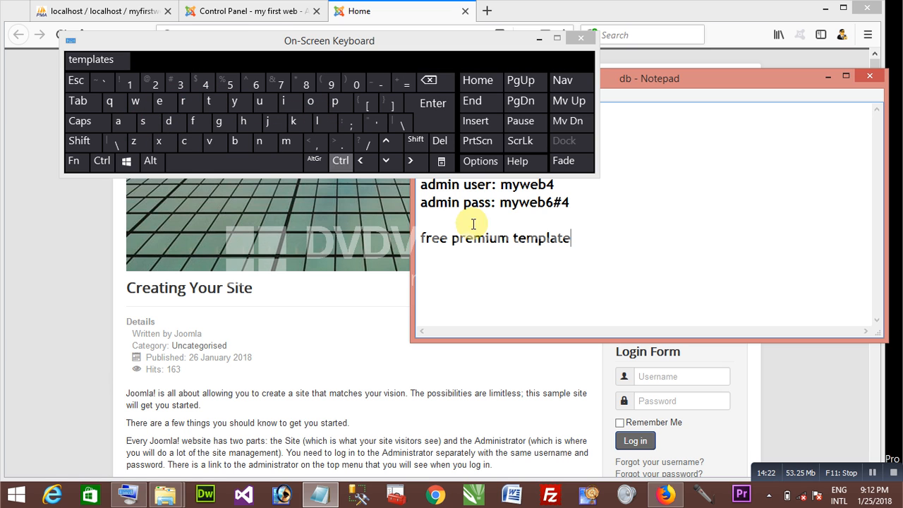
- Insert "jooomla 3" before the word "template" in the db note
left_click(513, 237)
left_click(272, 121)
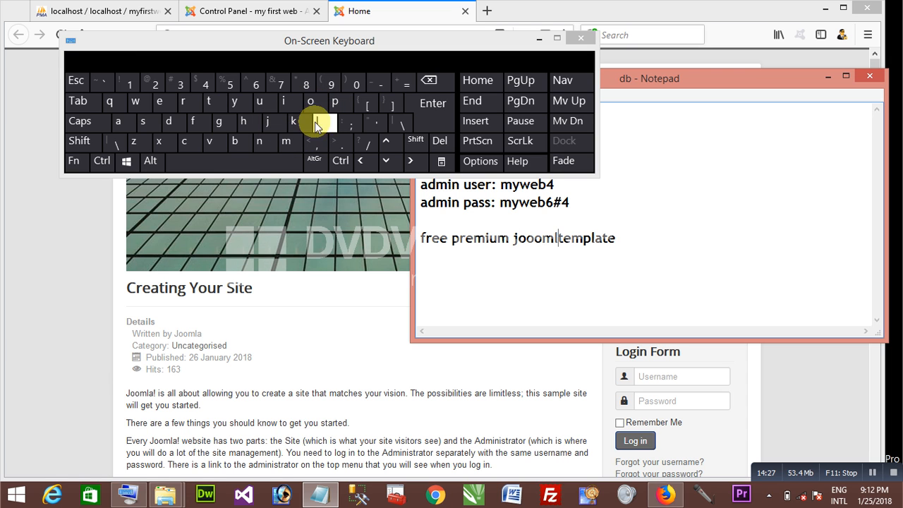
left_click(317, 122)
left_click(200, 158)
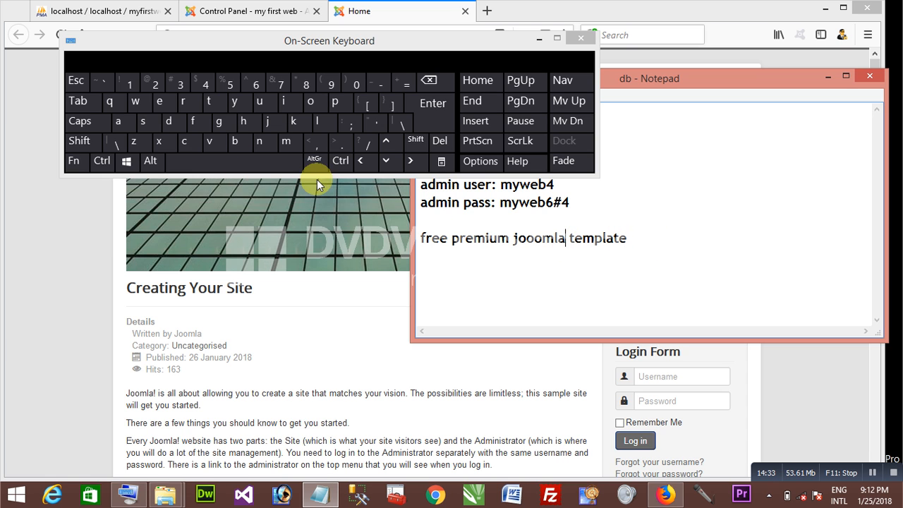
left_click(272, 164)
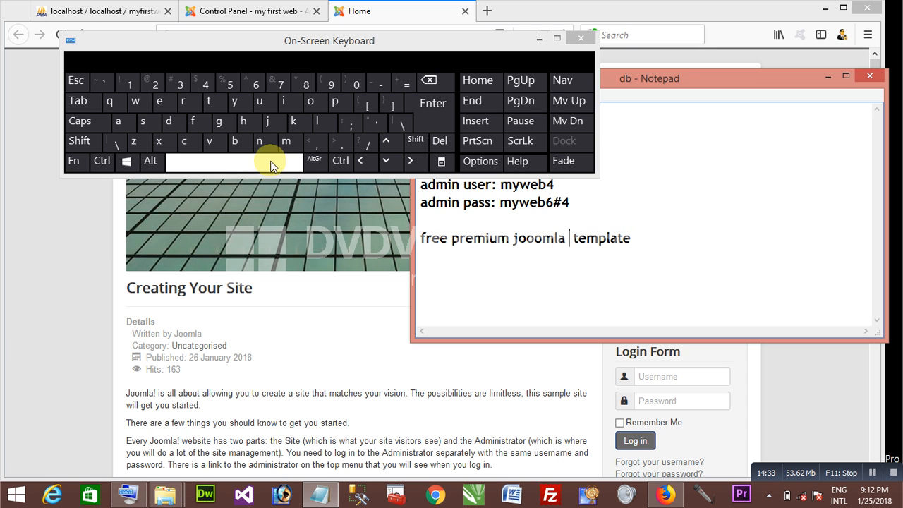
left_click(174, 87)
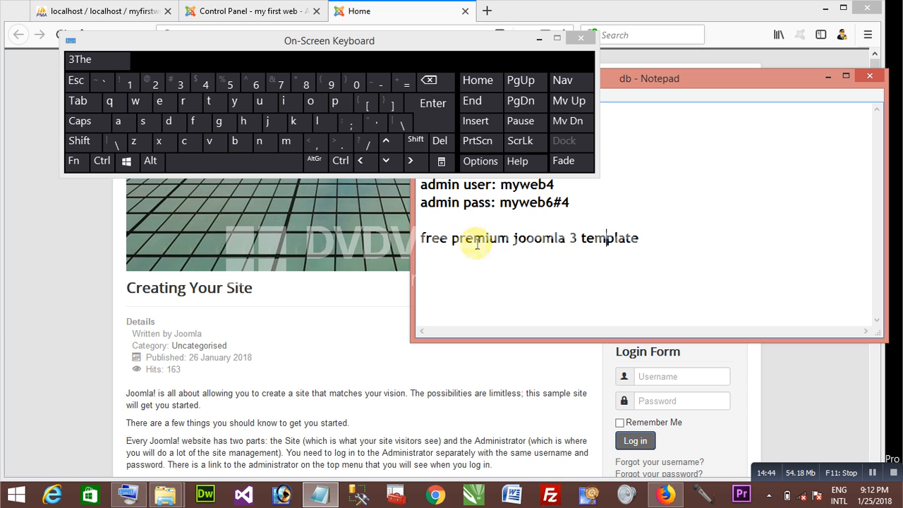
- Break the template line after "free" so that "premium jooomla 3 template" stands on its own line
left_click(432, 103)
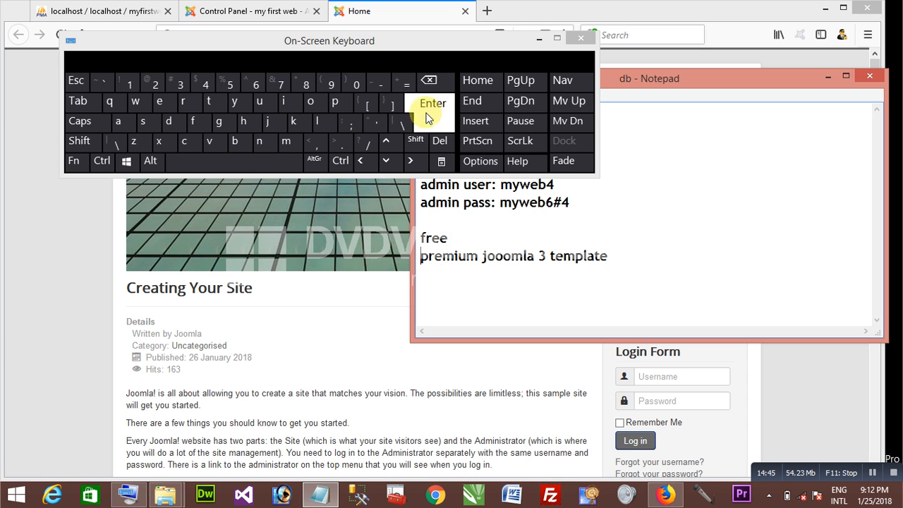
double_click(434, 234)
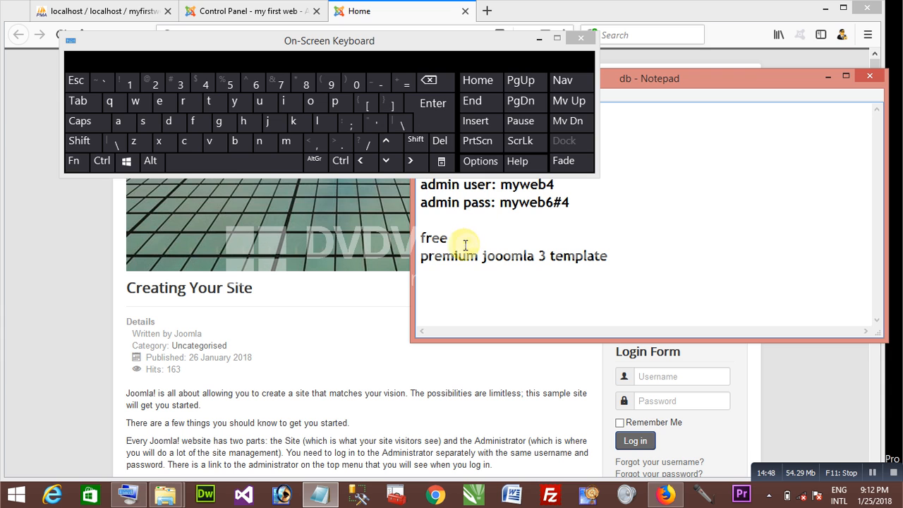
double_click(436, 257)
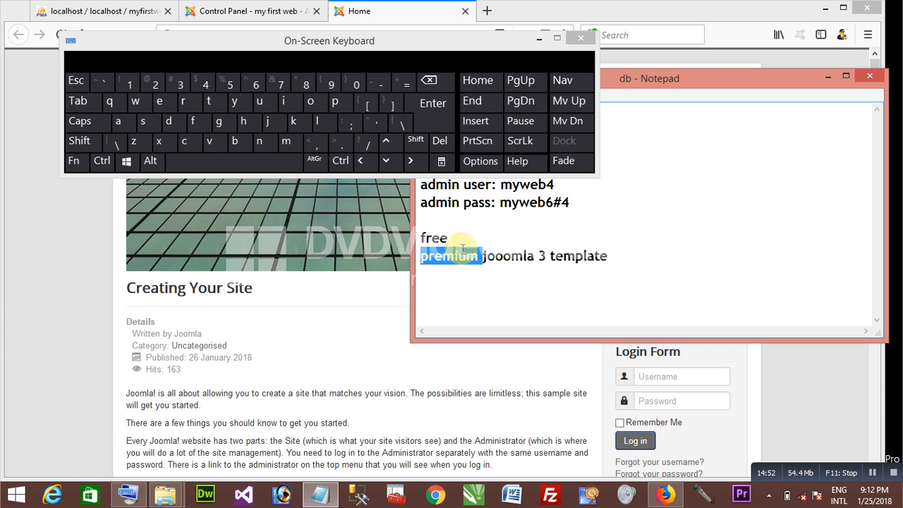
left_click(450, 240)
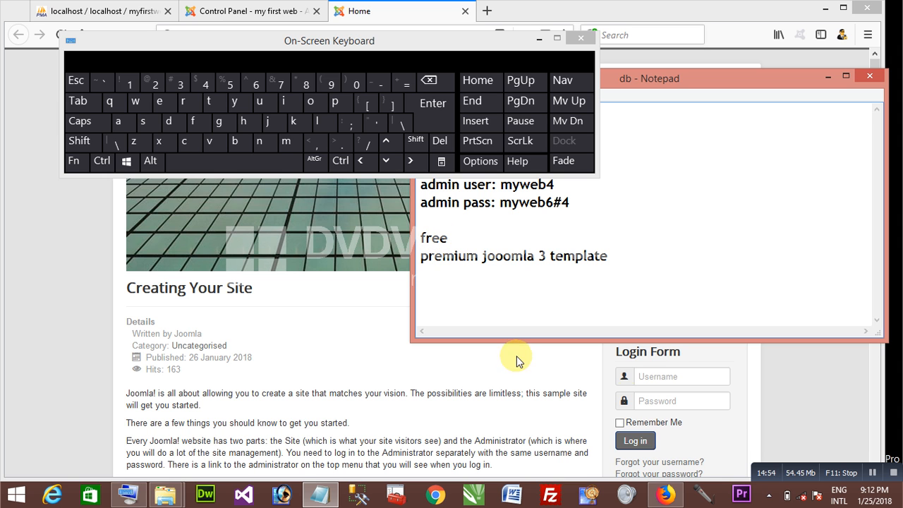
- Bring up the Templates-Free folder to review its zipped templates, then minimize the On-Screen Keyboard and the folder window
left_click(165, 494)
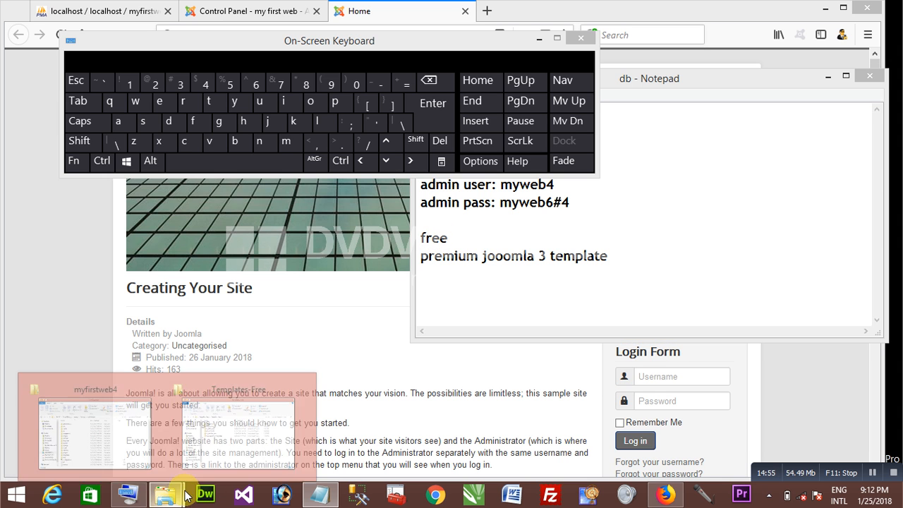
left_click(249, 428)
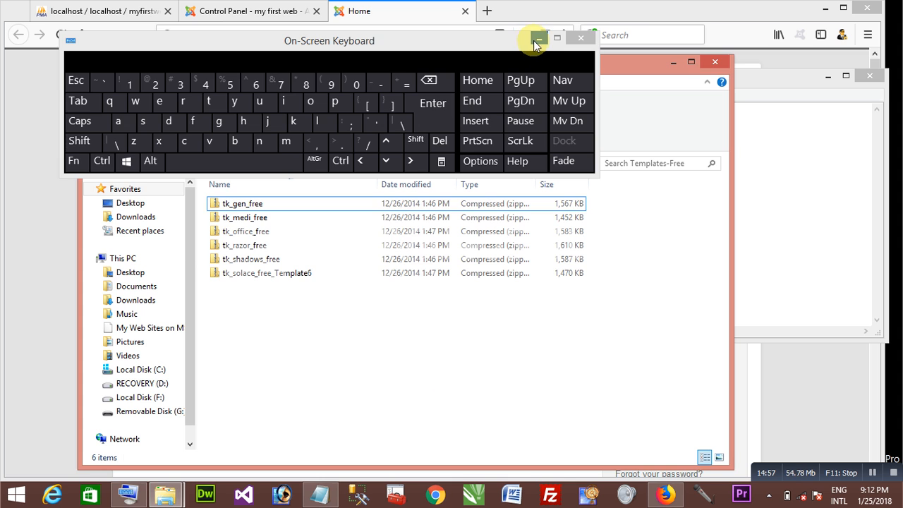
left_click(535, 39)
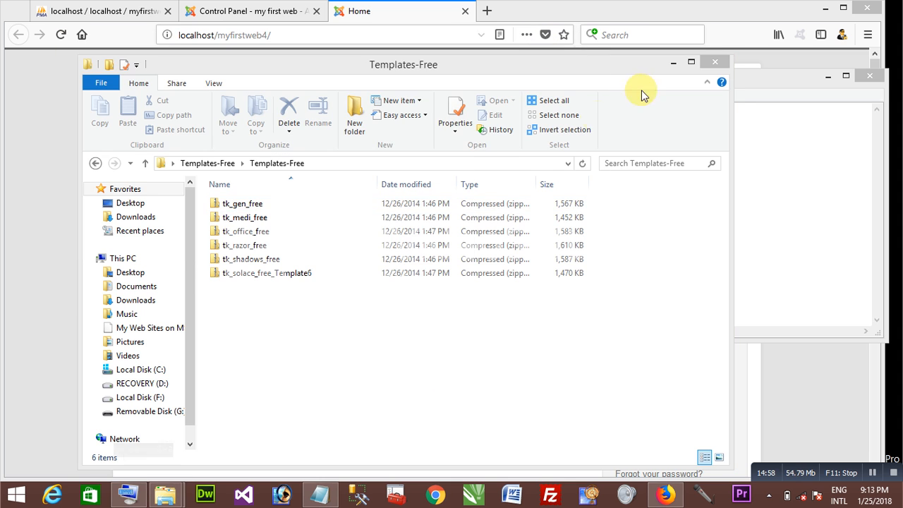
left_click(672, 64)
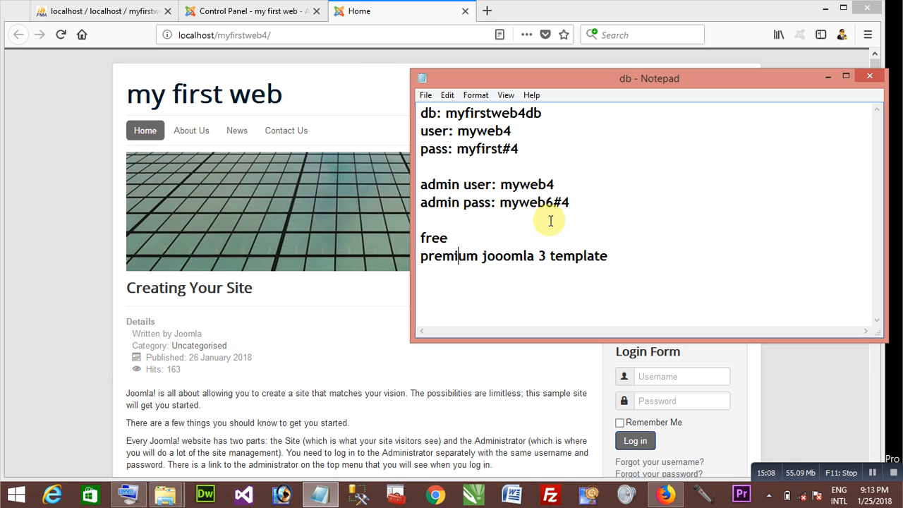
- Return to the browser and check the Control Panel once more before ending on the site's front end
left_click(371, 19)
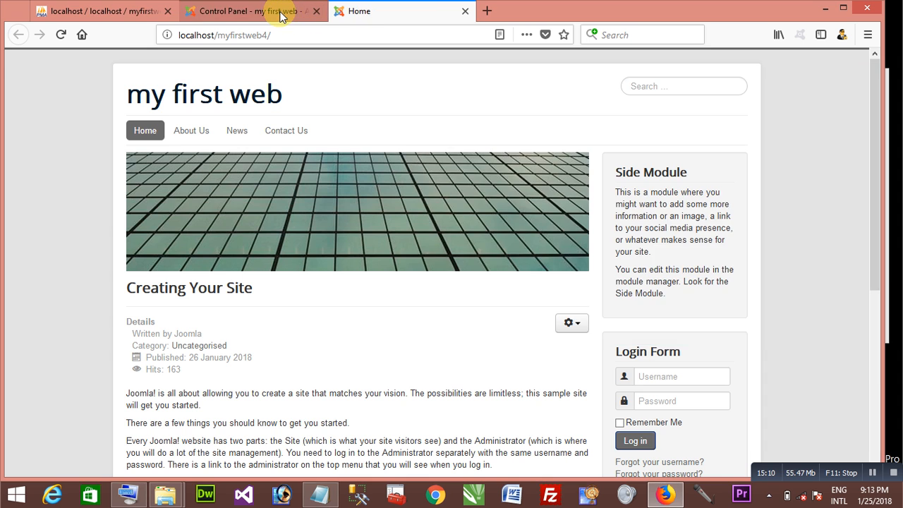
left_click(283, 14)
left_click(366, 16)
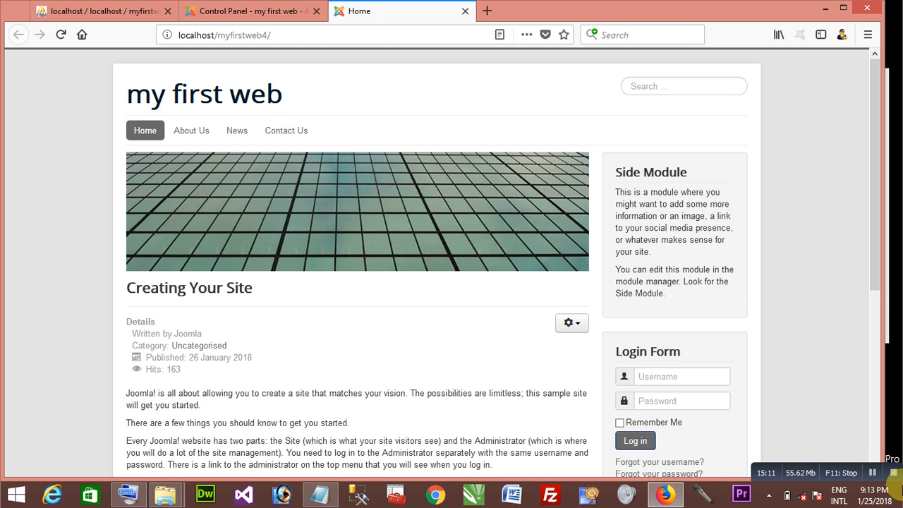
mouse_move(891, 480)
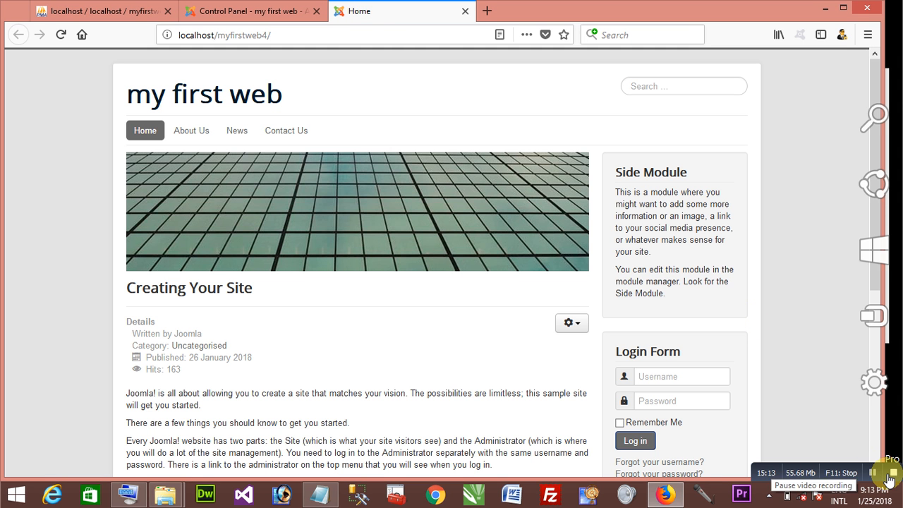